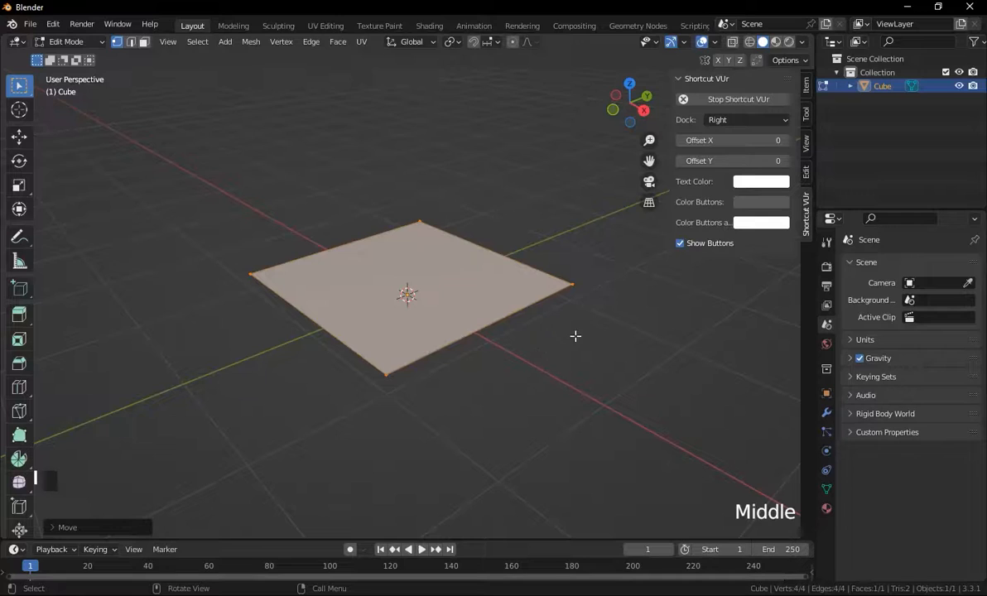
Extrude the plane, raise the extrusion along Z, and scale its new top slightly inward to start a bevelled plate.
key("e")
left_click(560, 333)
key("g")
key("z")
left_click(558, 332)
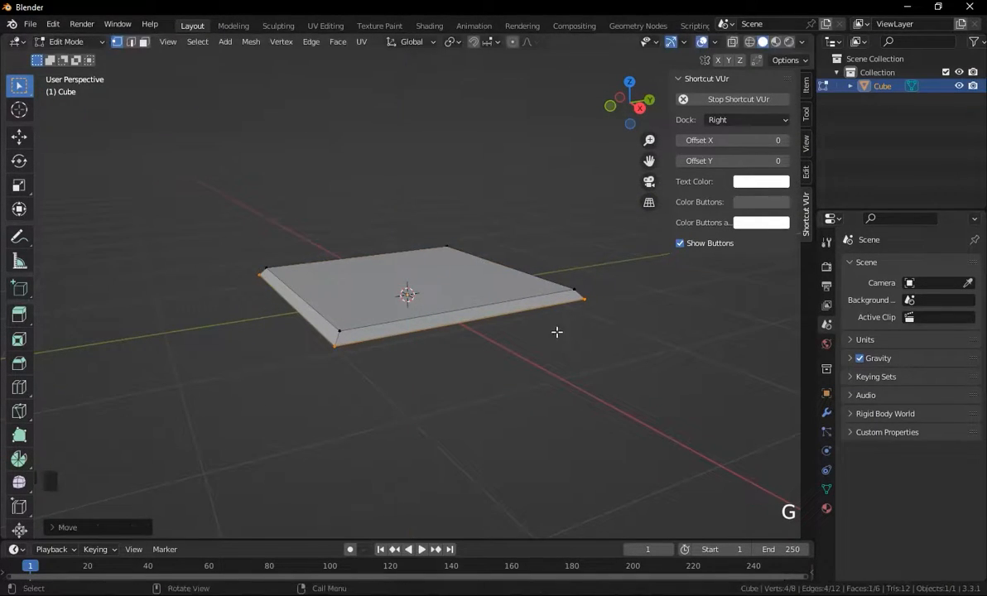
key("s")
left_click(573, 326)
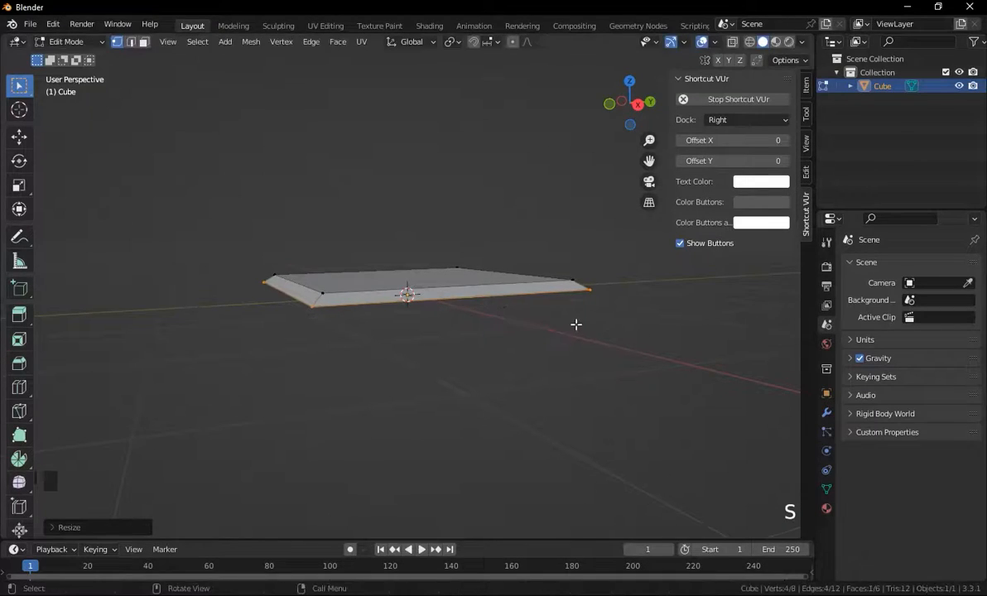
Extrude the plate's top face again and scale it inward for a second bevelled tier.
key("e")
left_click(574, 333)
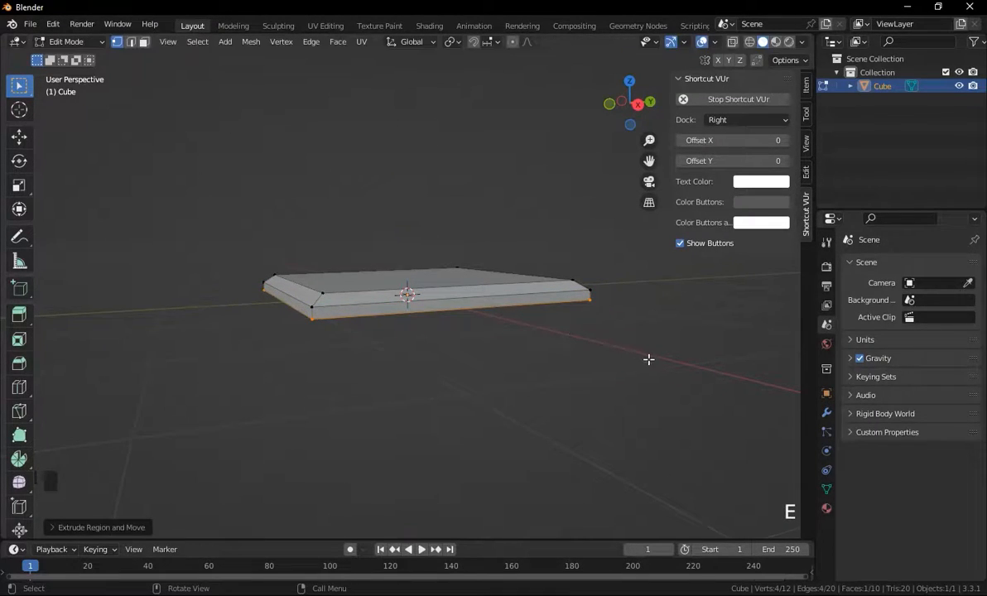
key("s")
left_click(652, 358)
Delete the plate's bottom face.
middle_click_drag(582, 348, 447, 291)
key("2")
left_click(438, 286)
key("x")
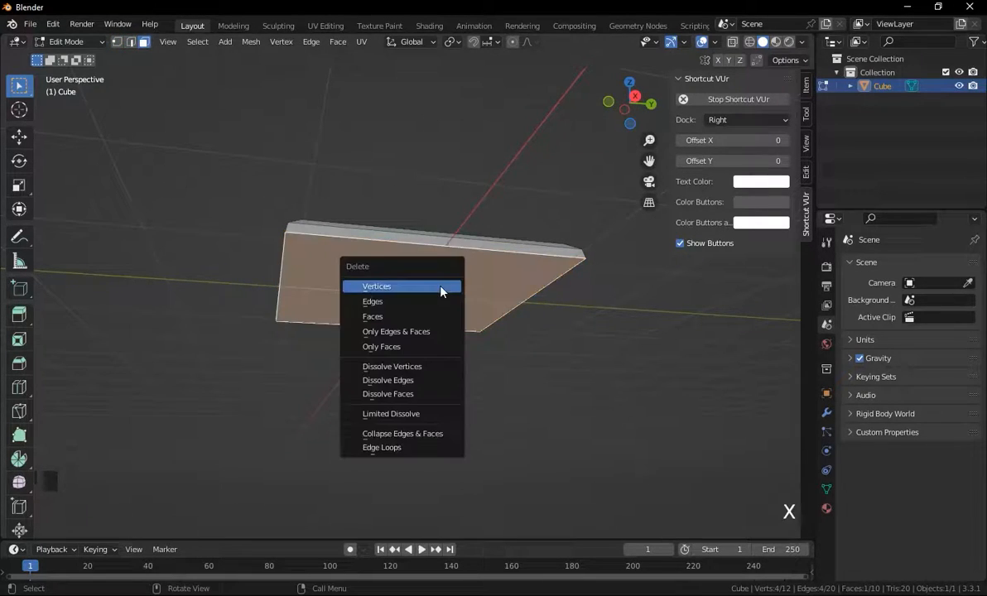
left_click(388, 317)
Select the open bottom edge loop of the plate and extrude it.
middle_click_drag(450, 306, 456, 350)
key("1")
middle_click_drag(455, 311, 387, 285)
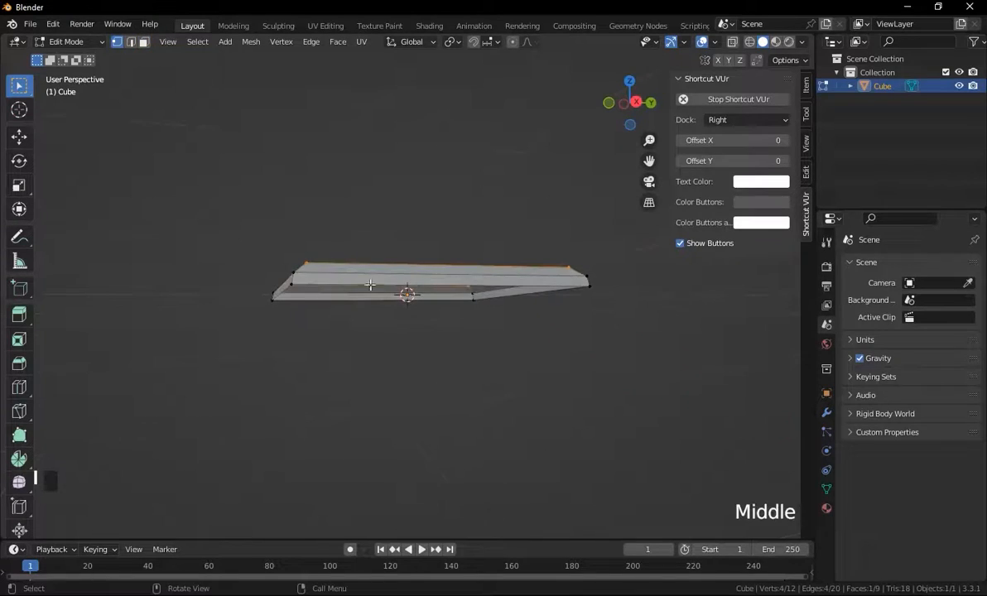
left_click(327, 291, "alt")
middle_click_drag(327, 291, 432, 333)
key("e")
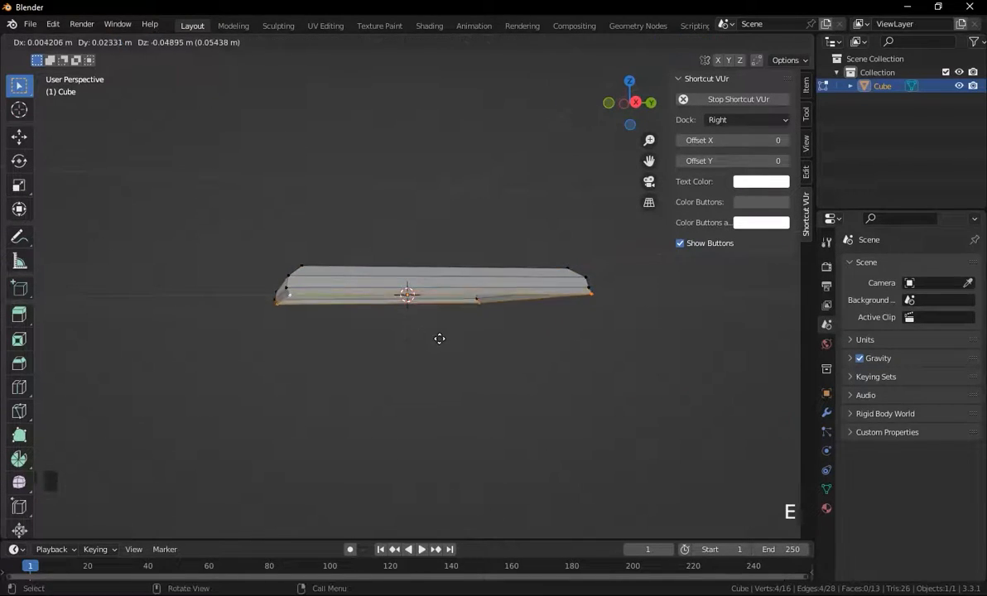
left_click(435, 343)
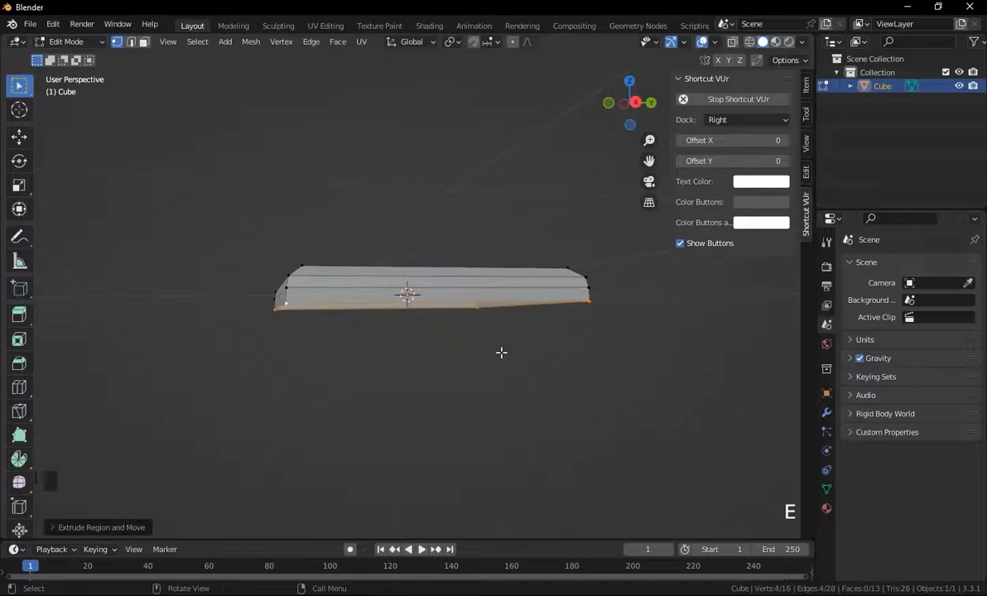
Scale the extruded bottom loop outward and move it down along Z to form a chamfered lower edge.
key("s")
left_click(551, 364)
middle_click_drag(550, 364, 541, 363)
key("g")
key("z")
left_click(542, 362)
key("s")
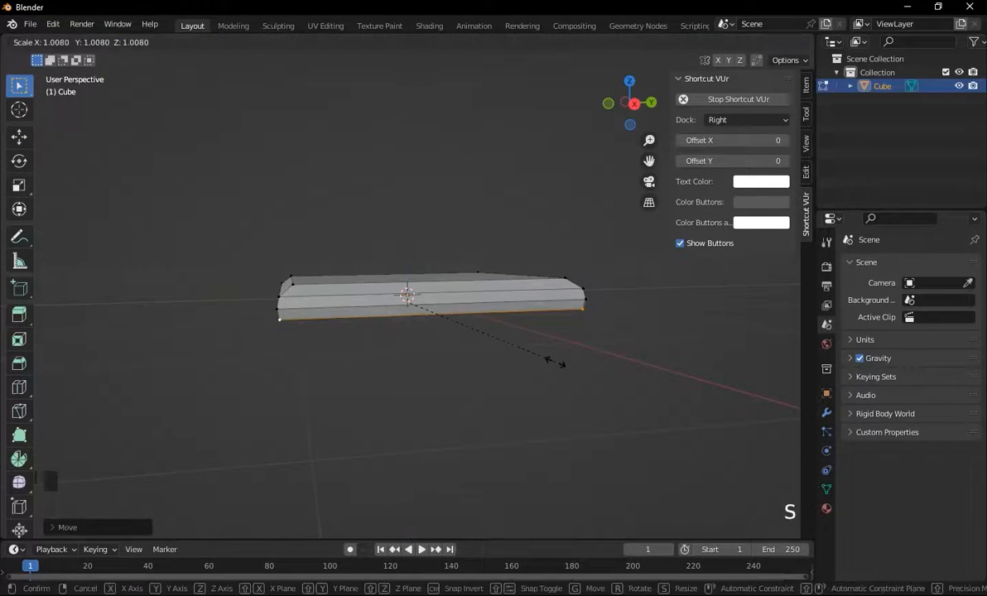
left_click(552, 362)
middle_click_drag(555, 361, 500, 315)
Return to Object Mode and add a cube.
key("Tab")
scroll(497, 298, "down", 3)
scroll(500, 302, "up", 1)
key("shift+a")
mouse_move(491, 296)
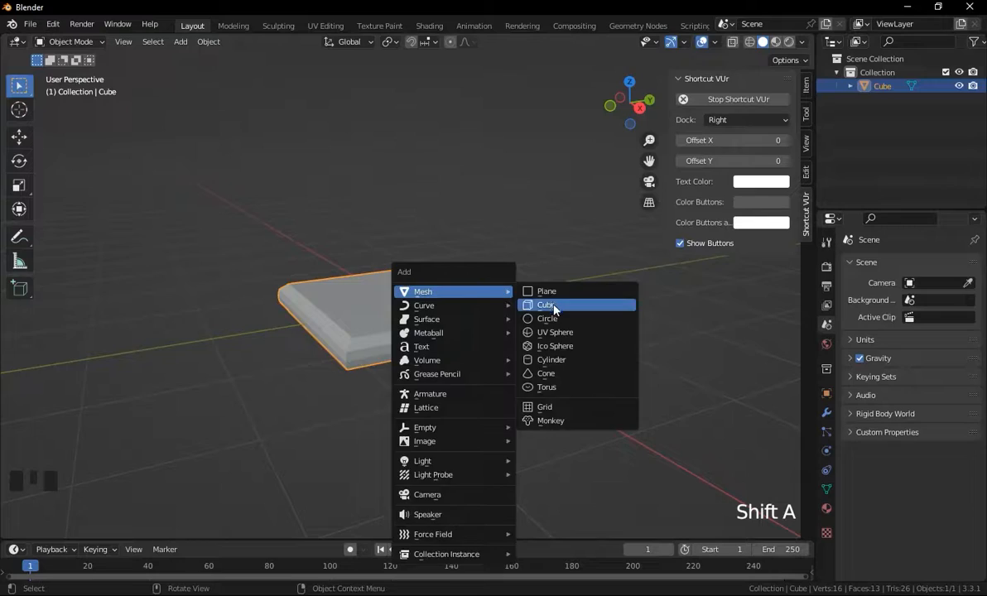
left_click(555, 310)
Scale the new cube down and raise it along Z above the plate.
key("s")
left_click(476, 325)
key("g")
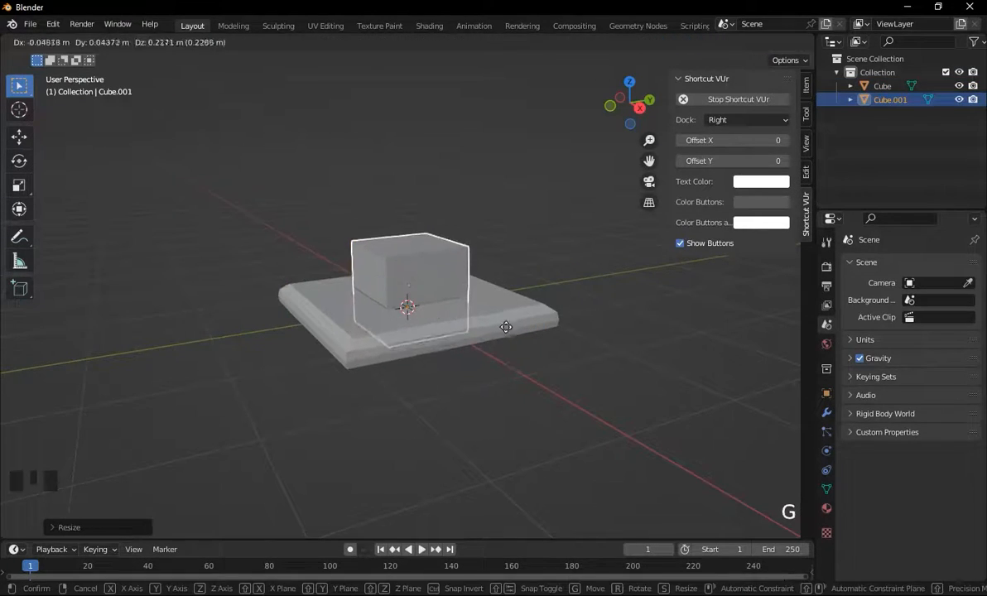
key("z")
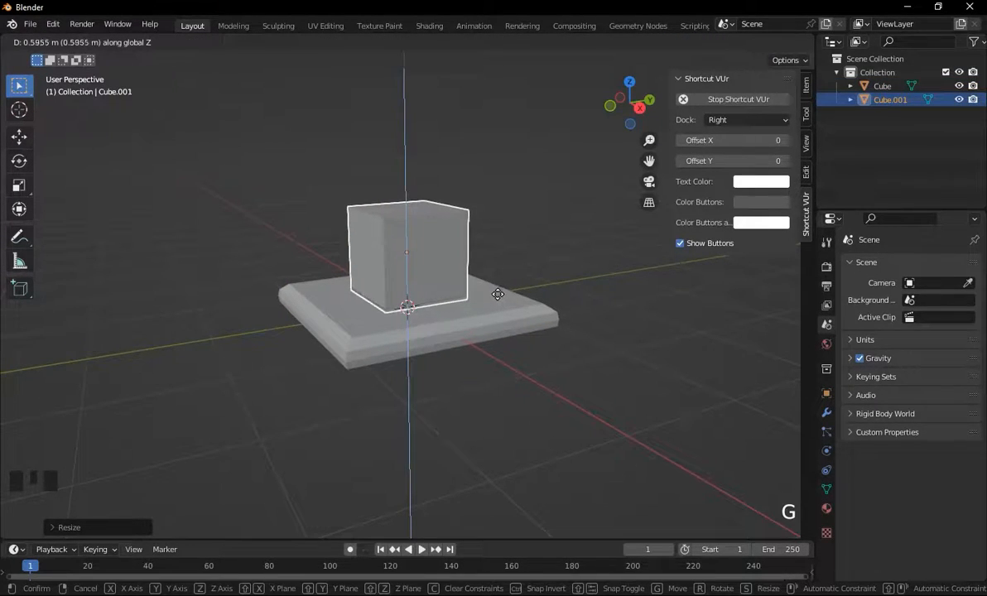
left_click(489, 269)
Delete the cube's bottom face in Edit Mode.
middle_click_drag(480, 290, 436, 230)
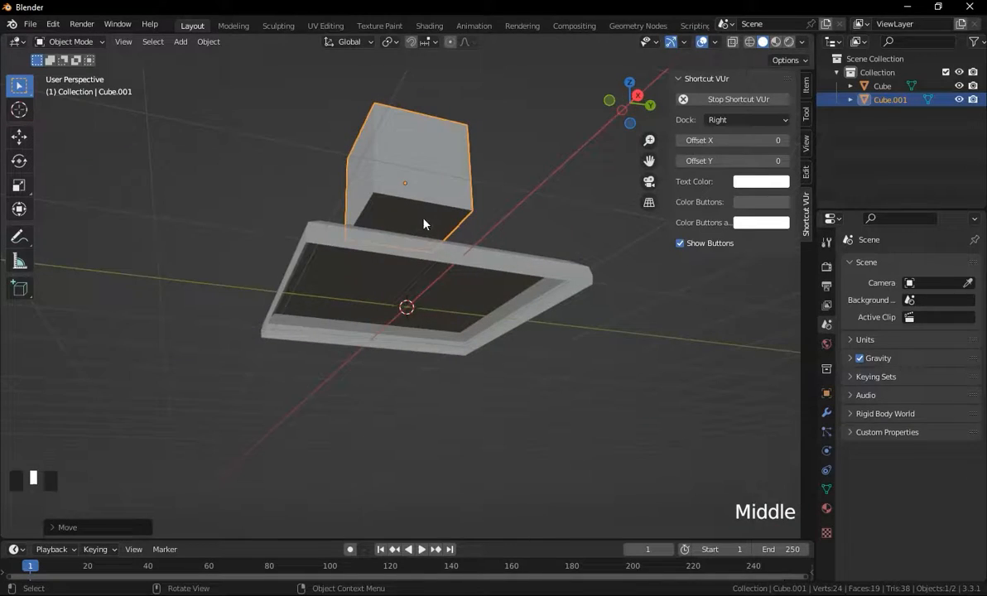
key("3")
key("Tab")
left_click(415, 217)
key("x")
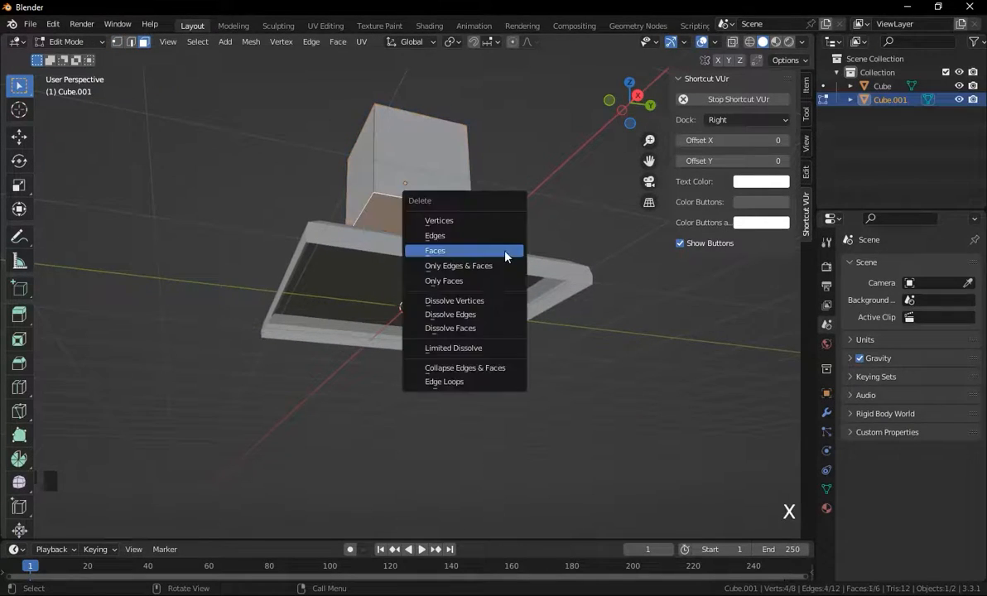
left_click(439, 250)
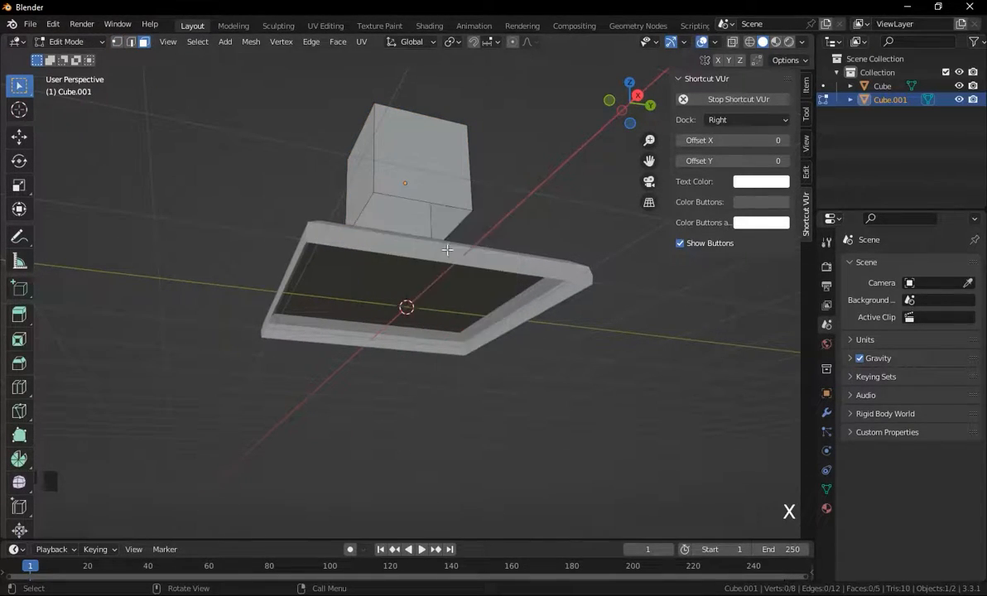
Lower the cube along Z so it rests on the plate.
middle_click_drag(448, 253, 440, 272)
key("Tab")
left_click(417, 178)
middle_click_drag(417, 178, 454, 255)
key("g")
key("z")
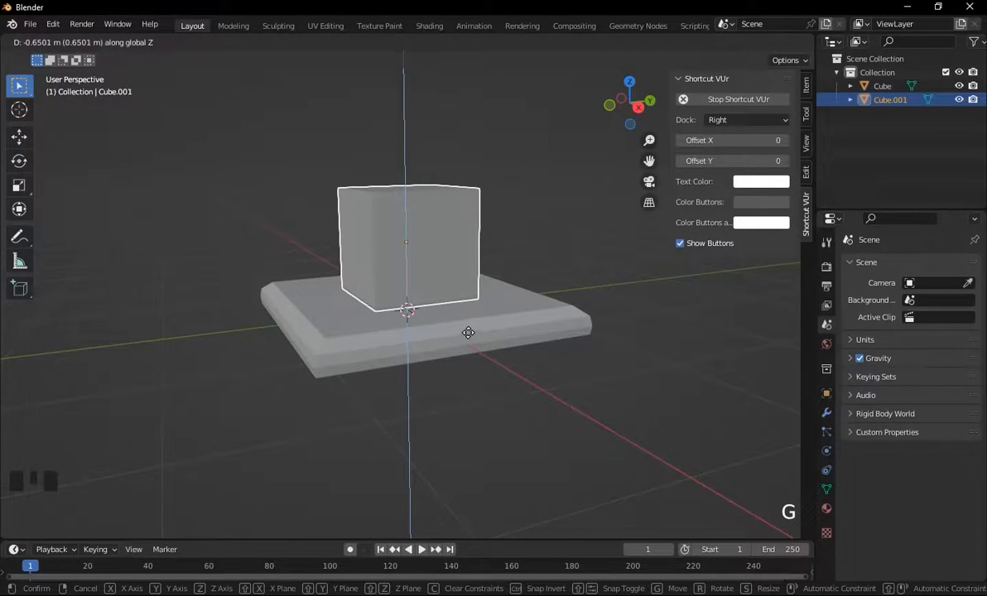
left_click(468, 332)
Select the cube's bottom vertices with X-ray on and scale them outward into a tapered block.
key("Tab")
middle_click_drag(496, 271, 501, 270)
key("1")
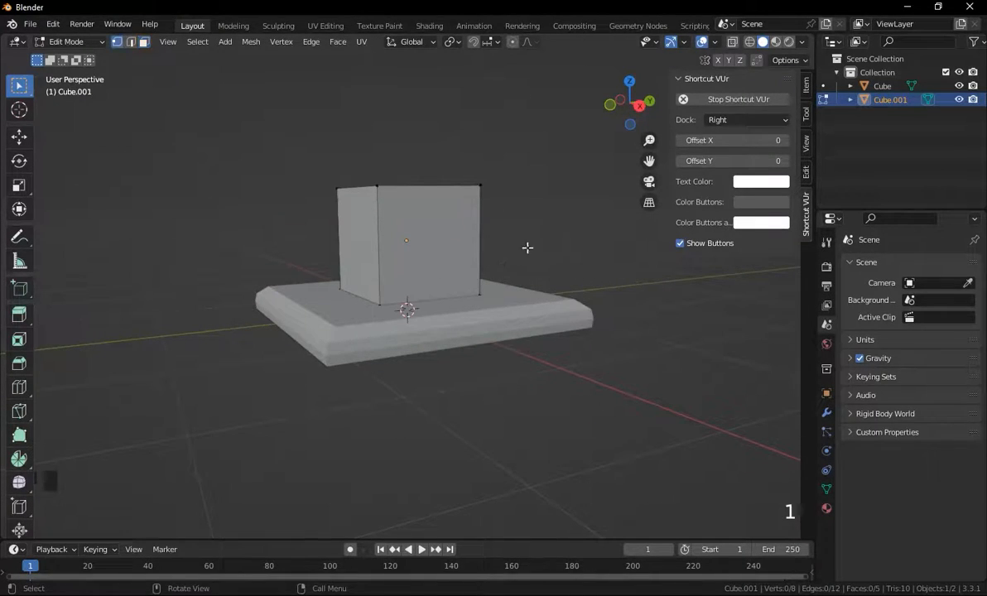
left_click_drag(513, 231, 298, 308)
key("alt+z")
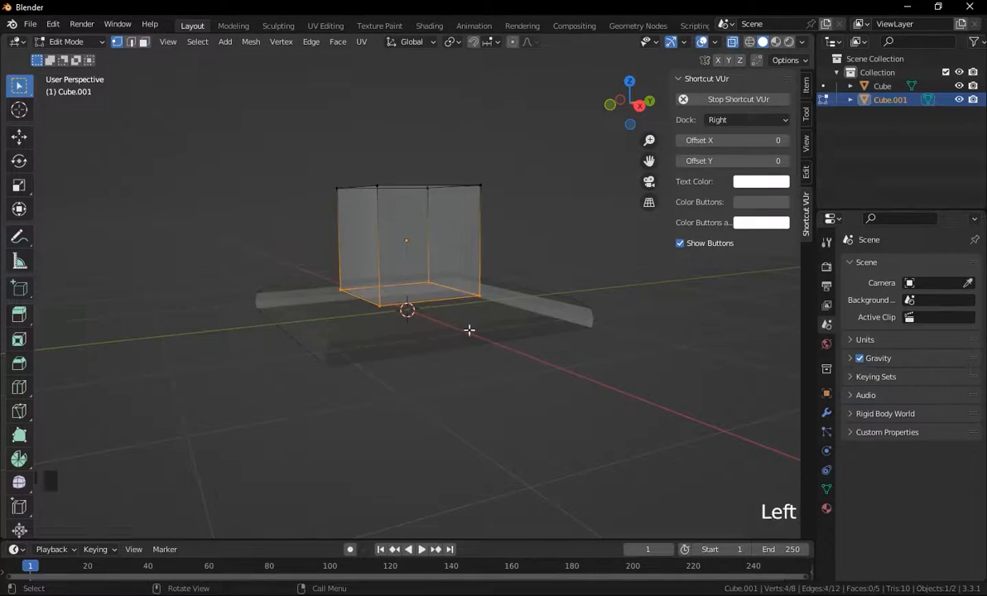
key("s")
left_click(625, 326)
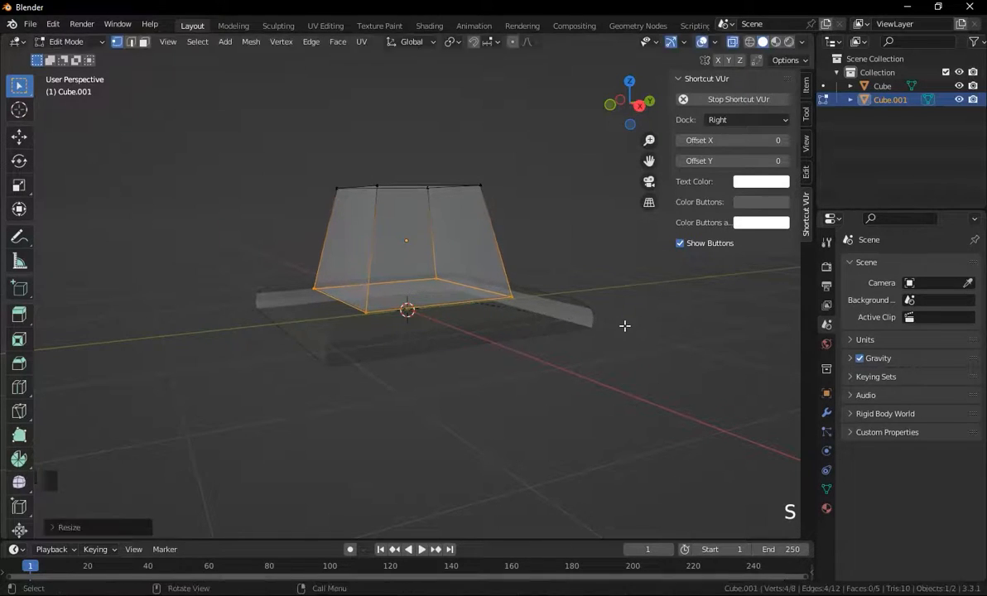
Select the base plate and scale it along Y to about 1.28.
key("Tab")
left_click(503, 319)
key("alt+z")
scroll(487, 295, "down", 2)
middle_click_drag(487, 296, 481, 364)
key("s")
key("y")
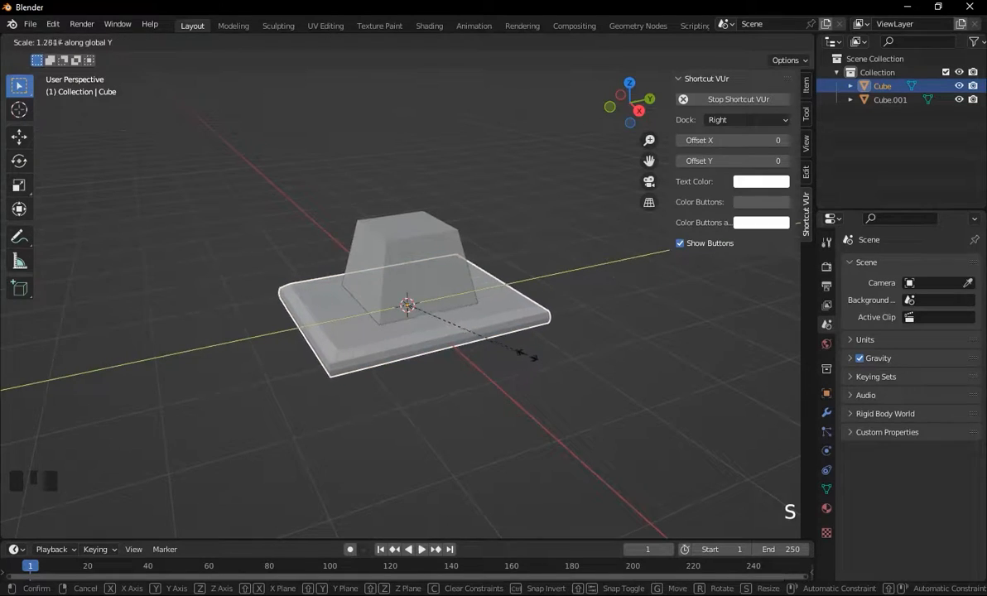
left_click(527, 355)
Lower the tapered block's top vertices along Z and scale them.
middle_click_drag(478, 353, 416, 283)
left_click(416, 284)
key("Tab")
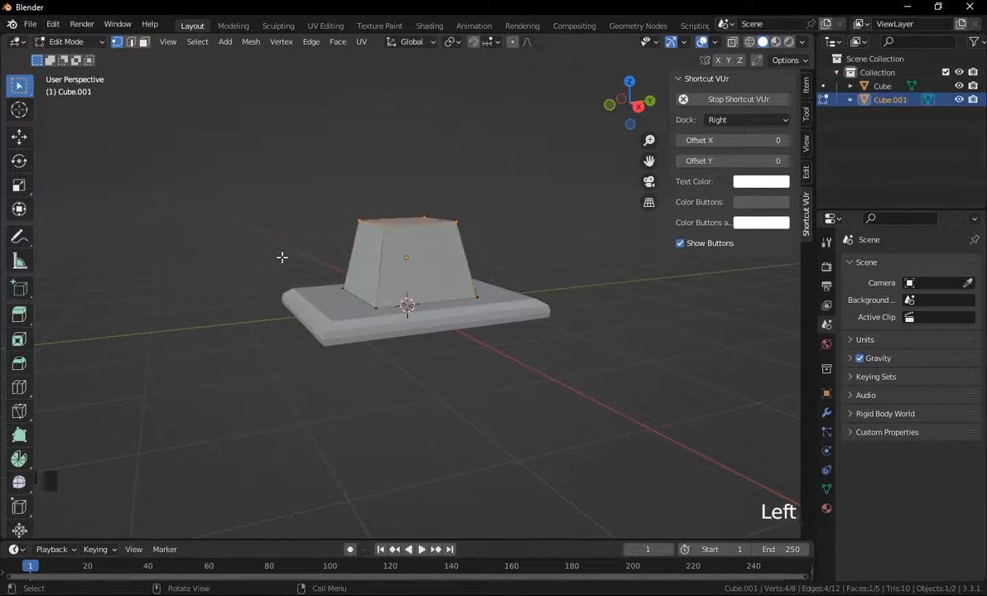
key("g")
key("z")
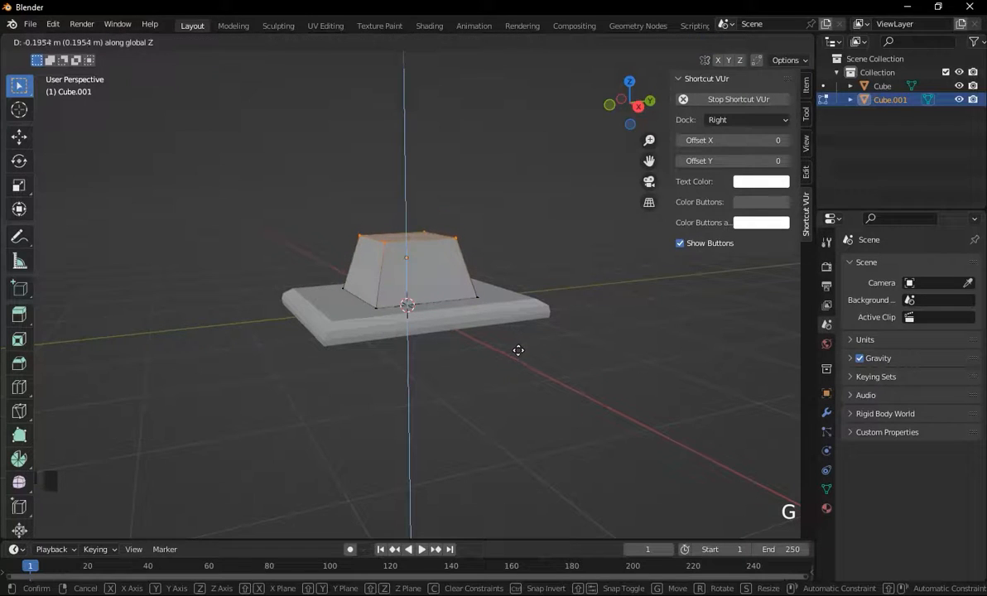
left_click(518, 350)
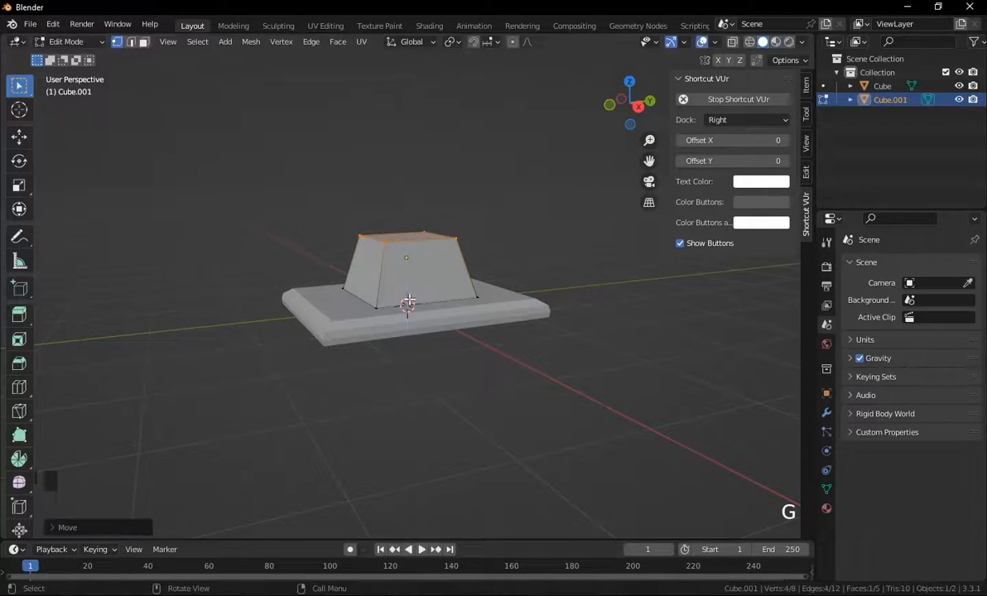
key("s")
left_click(584, 349)
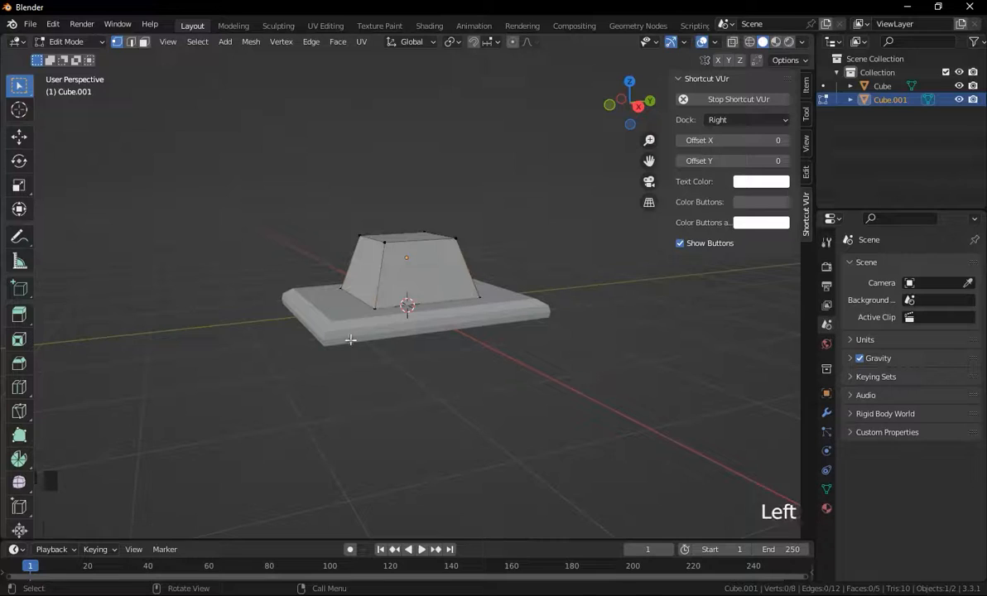
Rescale the base plate in Object Mode.
key("Tab")
left_click(443, 337)
key("s")
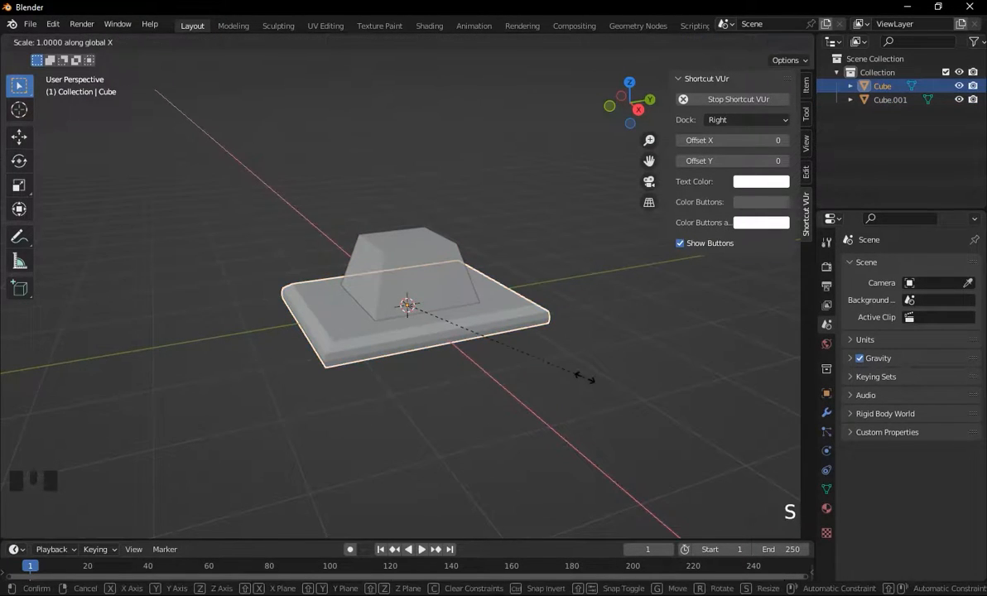
left_click(571, 379)
key("s")
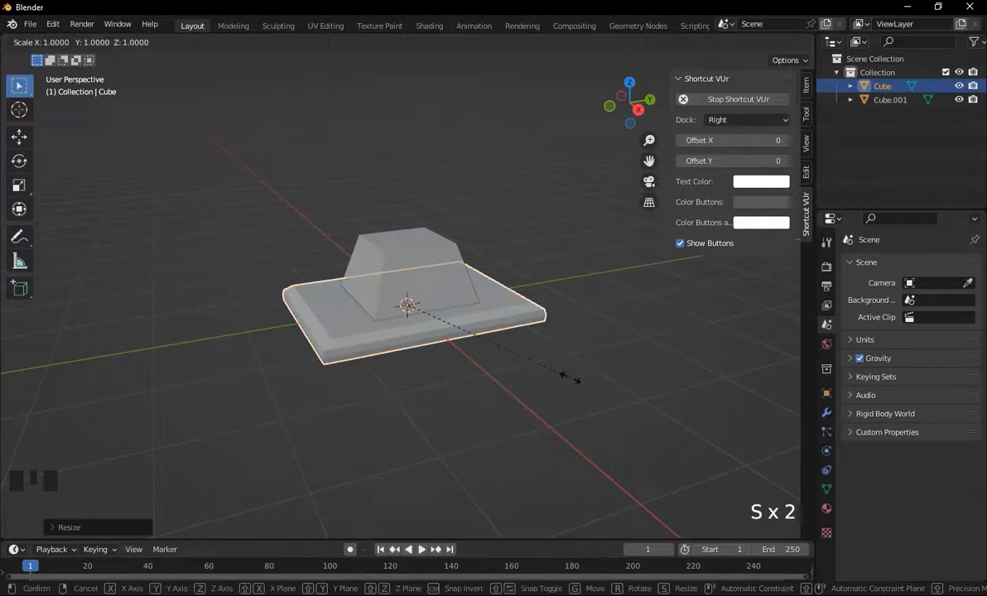
left_click(564, 379)
Select the tapered block and scale it.
left_click(418, 261)
middle_click_drag(443, 336, 474, 289)
key("Tab")
key("Tab")
key("s")
left_click(584, 339)
middle_click_drag(584, 340, 548, 308)
Adjust the tapered block's height by moving it along Z.
key("g")
key("z")
left_click(557, 335)
key("g")
key("z")
left_click(547, 308)
middle_click_drag(509, 374, 496, 326)
Select the base plate and scale it along Y again.
left_click(497, 327)
key("s")
key("y")
left_click(567, 316)
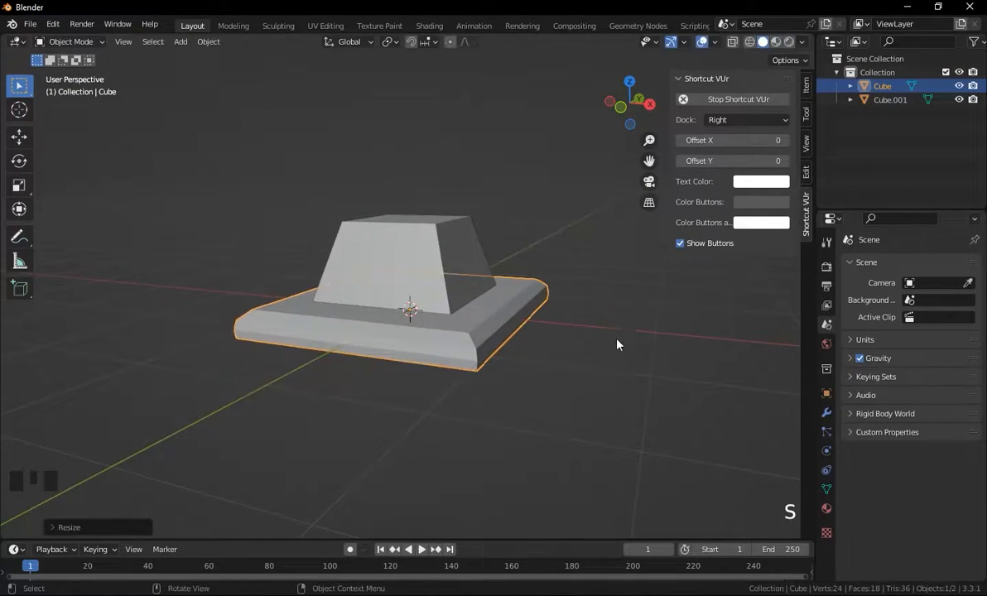
middle_click_drag(567, 315, 564, 319)
Scale the base plate along X to about 0.87.
key("s")
key("x")
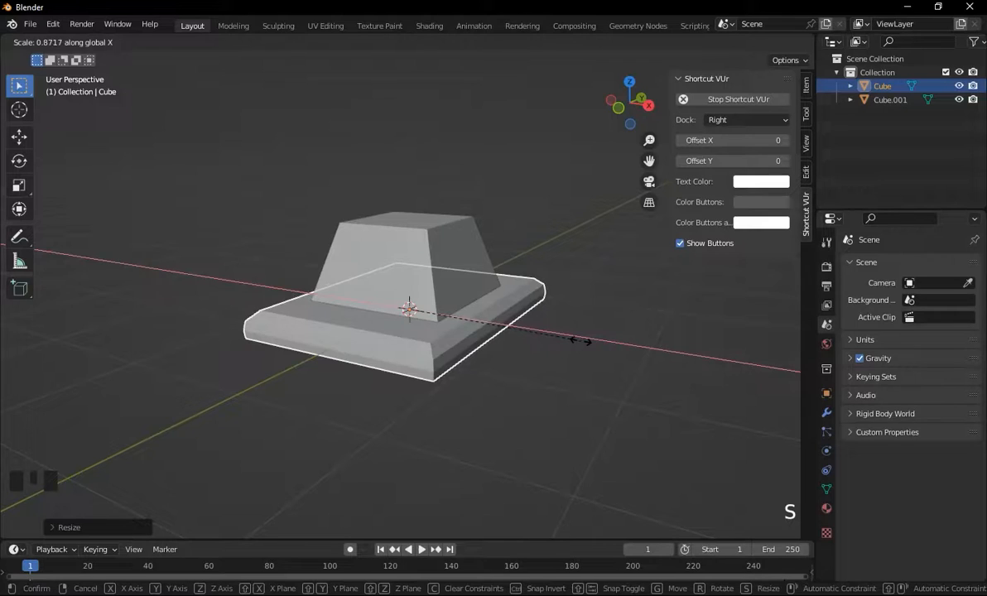
left_click(584, 342)
middle_click_drag(591, 346, 571, 345)
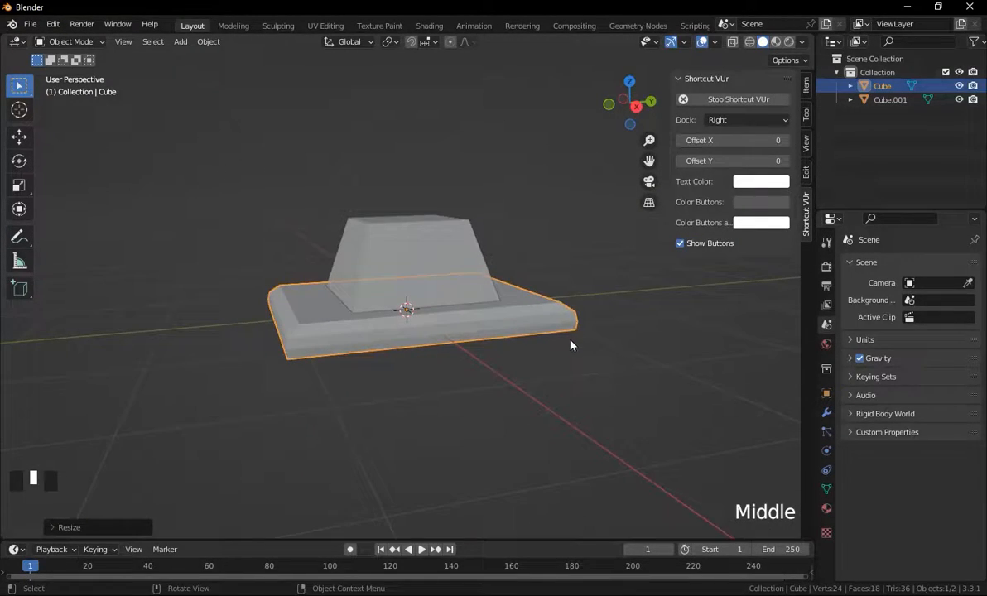
middle_click_drag(430, 288, 469, 324)
Move the tapered block along Y to position it on the plate.
left_click(431, 289)
key("g")
key("y")
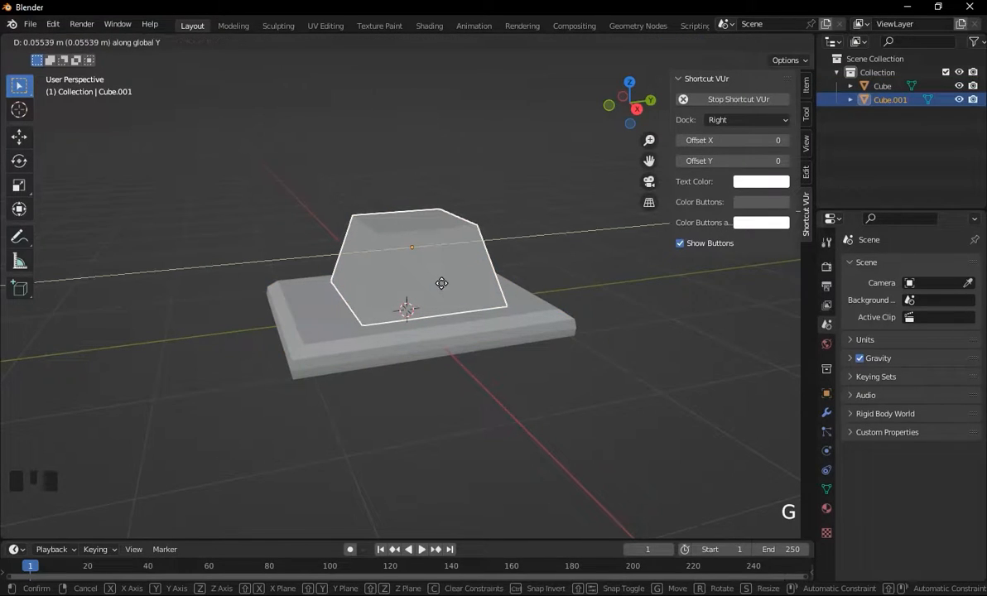
left_click(442, 283)
Inspect the model from several angles.
middle_click_drag(507, 396, 511, 364)
scroll(407, 284, "up", 2)
middle_click_drag(408, 284, 381, 286)
scroll(381, 287, "down", 1)
scroll(381, 287, "up", 1)
middle_click_drag(441, 325, 460, 324)
scroll(461, 324, "down", 3)
scroll(456, 324, "up", 2)
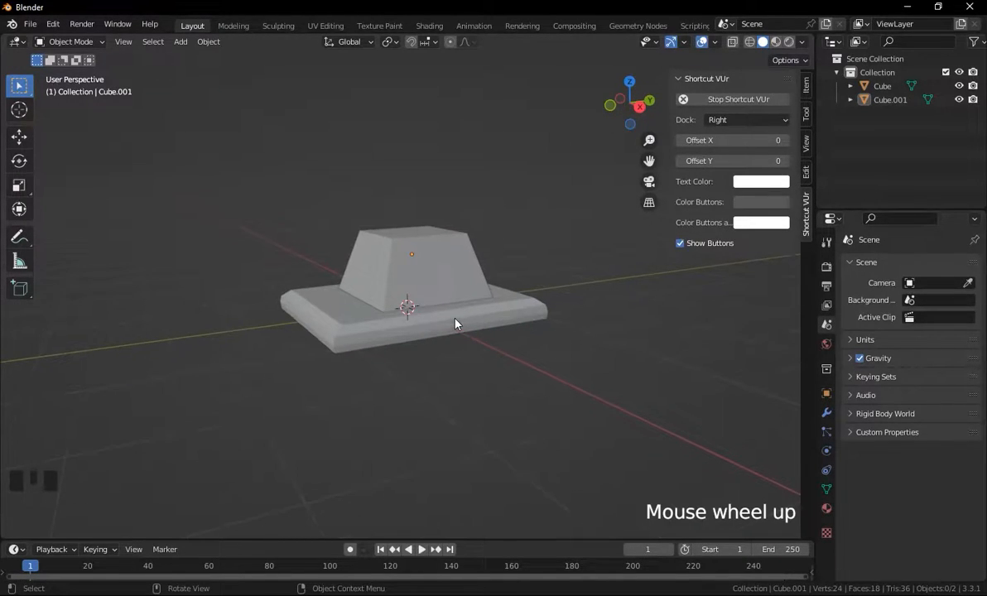
Add a cylinder and open its Add Cylinder settings.
key("shift+a")
mouse_move(401, 289)
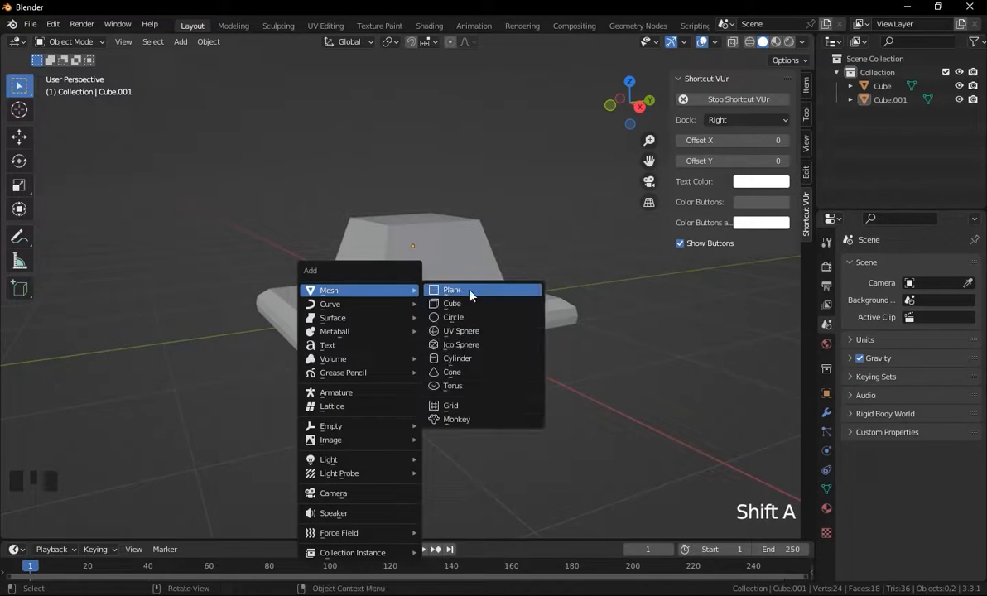
left_click(458, 359)
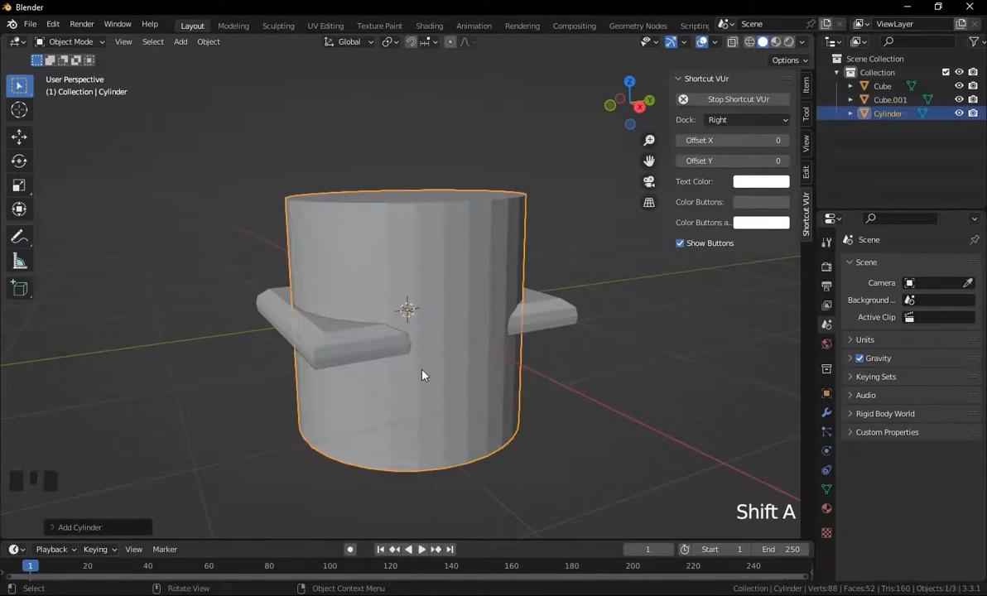
left_click(83, 531)
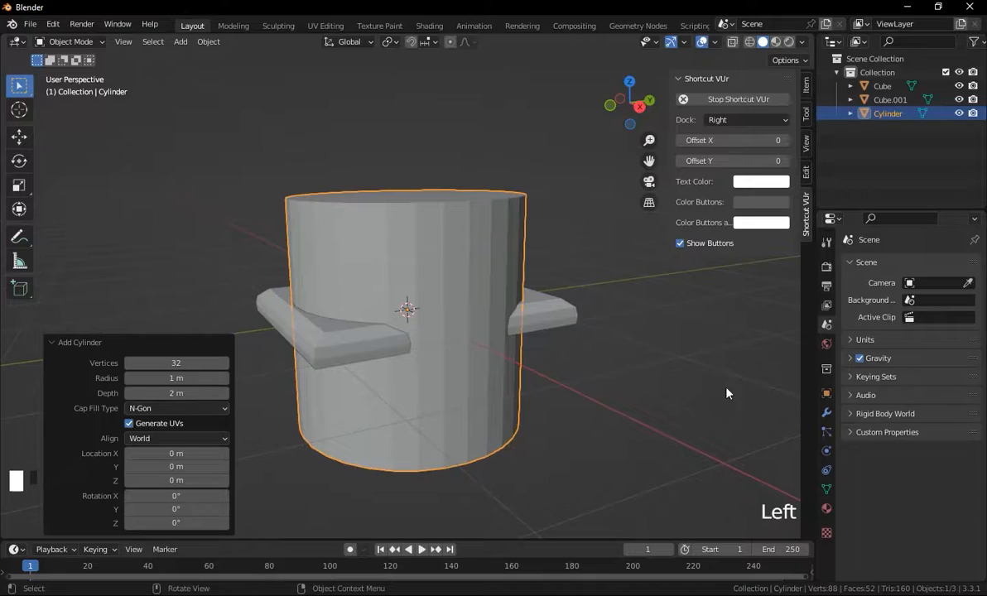
Rotate the cylinder 90° about the X axis.
key("g")
key("r")
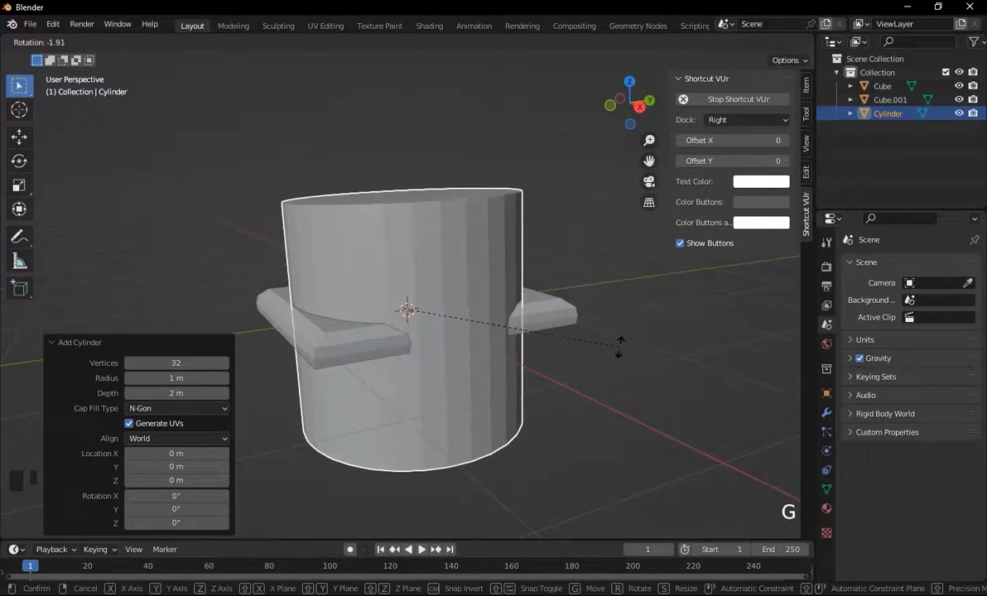
key("z")
key("x")
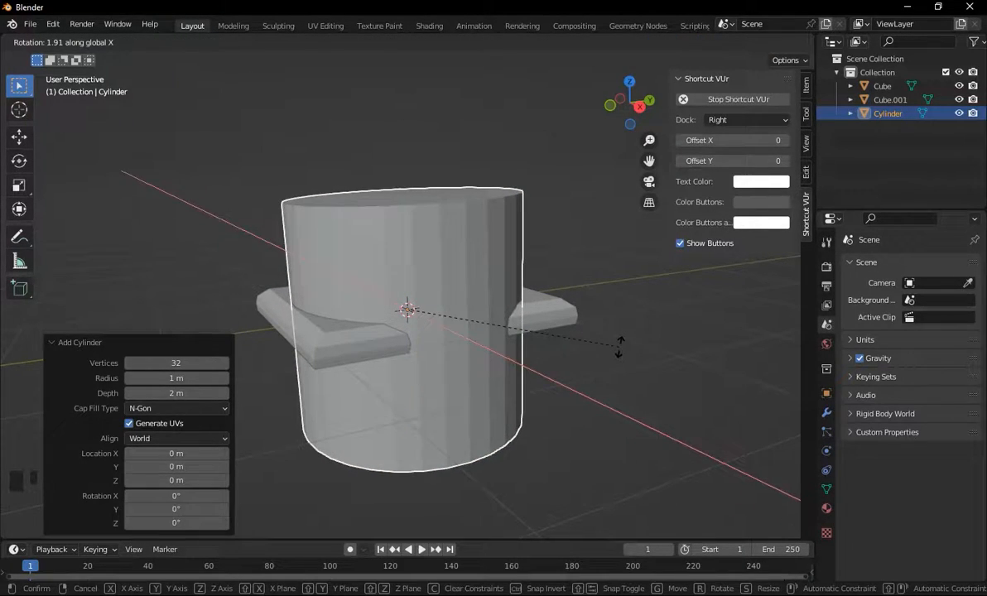
type("90")
key("Return")
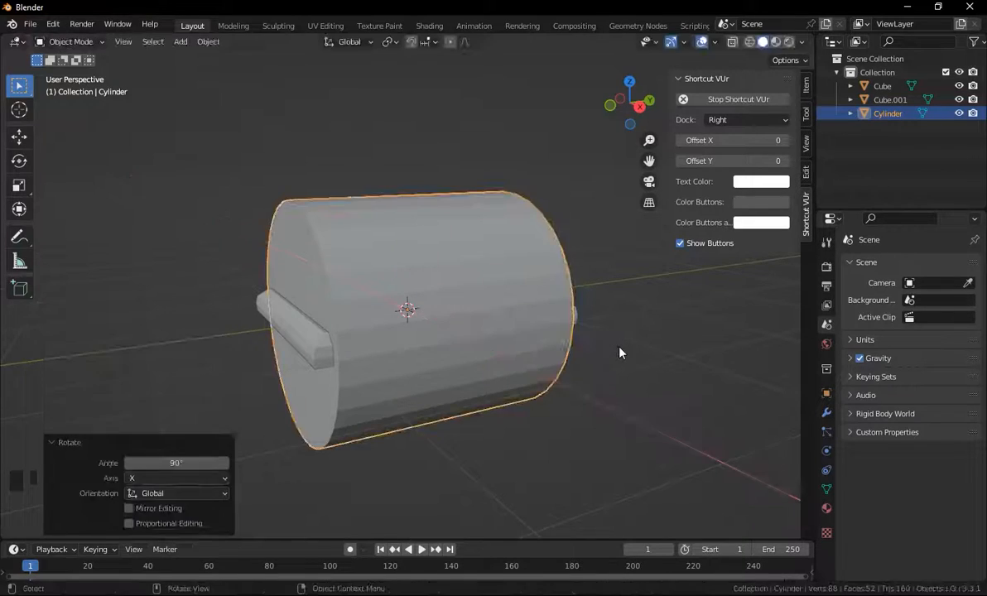
Scale the cylinder down uniformly to about 0.42.
middle_click_drag(618, 351, 607, 359)
key("s")
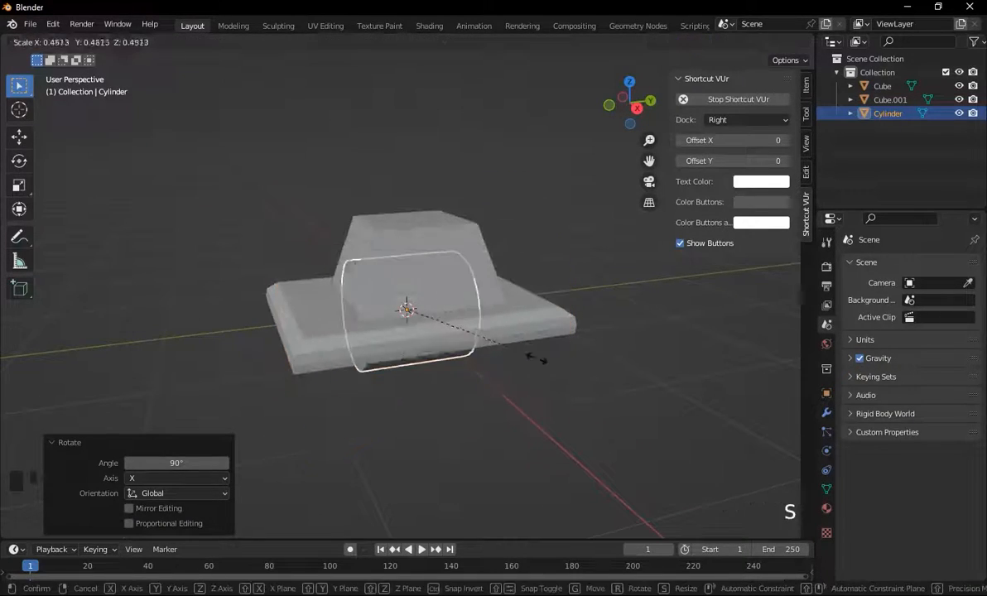
left_click(518, 354)
Move the cylinder up along Z by about 0.4 m.
key("g")
key("z")
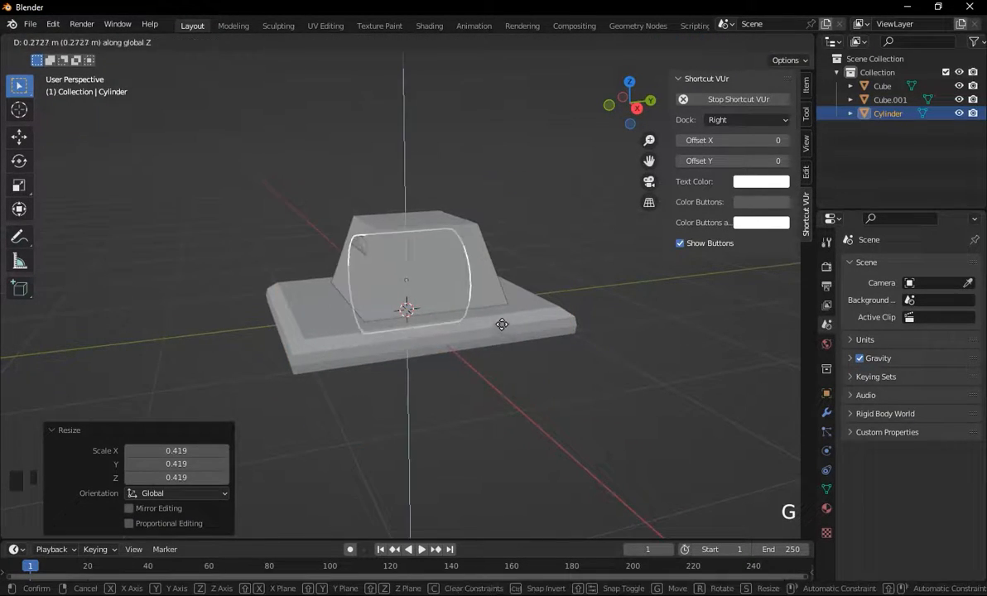
left_click(503, 310)
Scale the cylinder down uniformly to about 0.52.
middle_click_drag(575, 287, 597, 225)
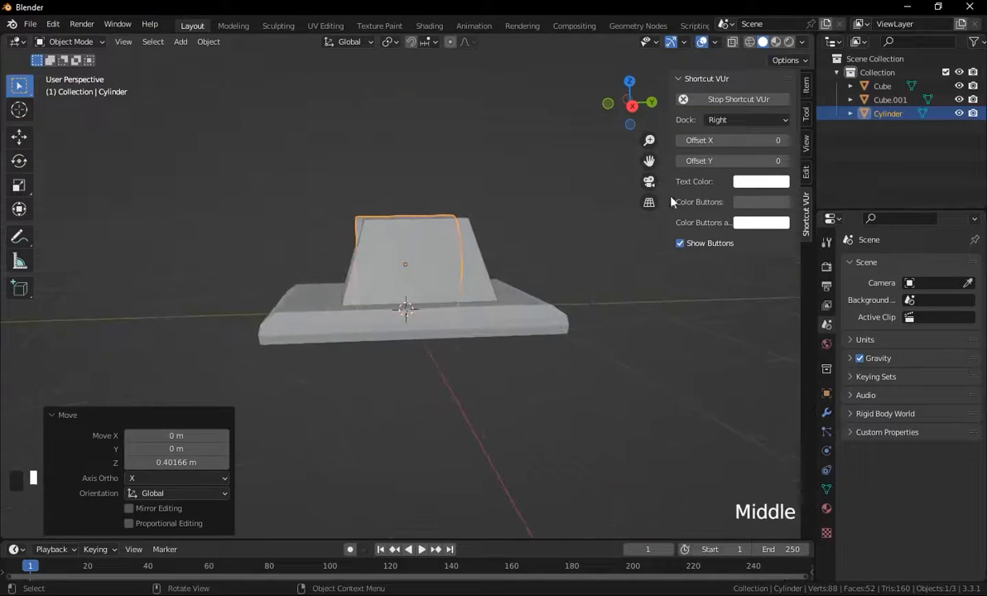
left_click(633, 108)
key("s")
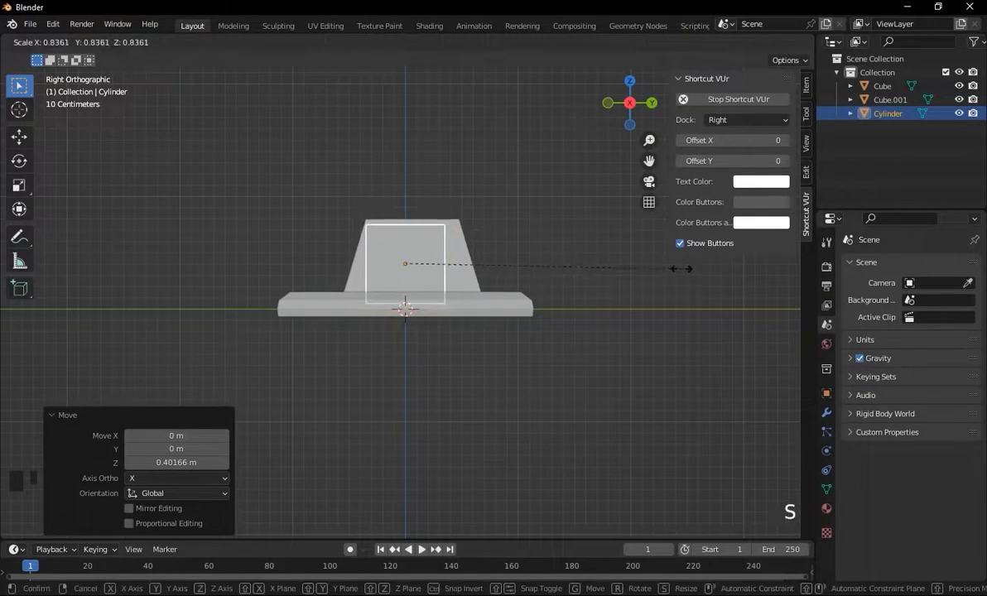
left_click(577, 280)
Move the cylinder about 0.19 m along Y.
key("g")
key("y")
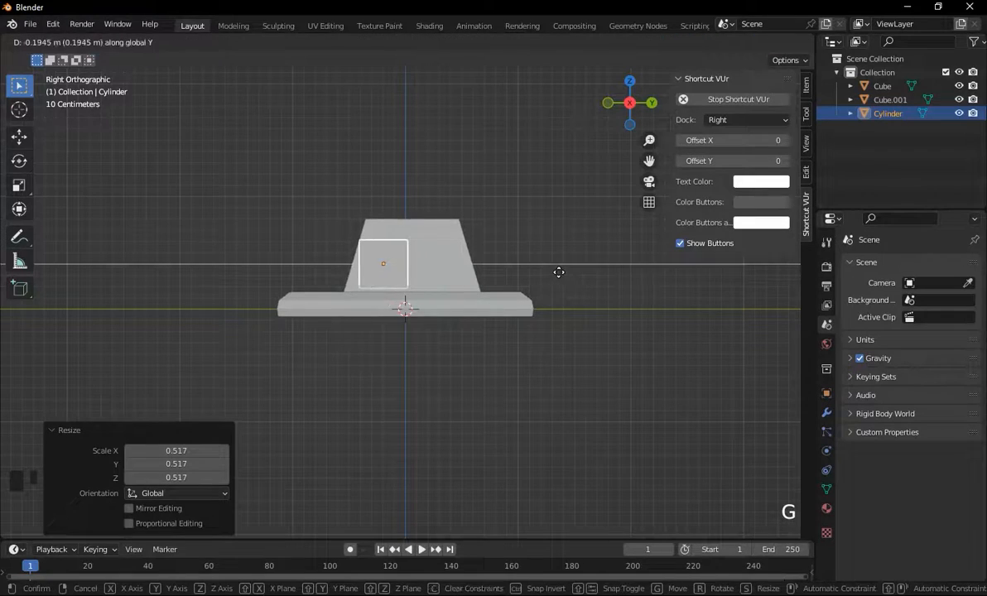
left_click(541, 279)
Move the cylinder along Z by about 0.1 m.
middle_click_drag(541, 278, 588, 294)
key("g")
key("z")
left_click(556, 292)
Stretch the cylinder along Y to about 2.1 times its length.
middle_click_drag(661, 272, 549, 332)
key("s")
key("y")
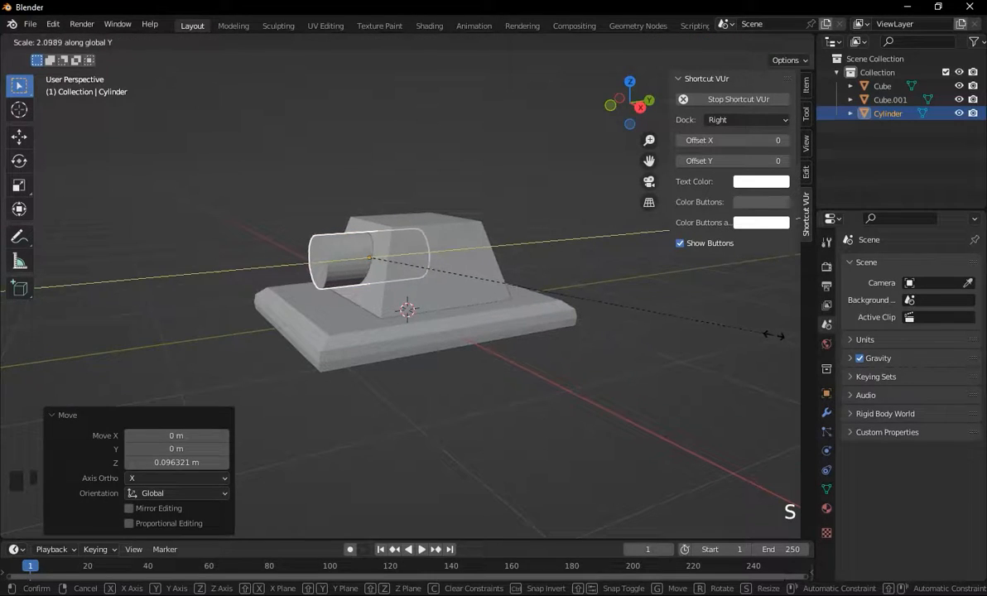
left_click(777, 337)
Move the cylinder about -0.2 m along Y and about -0.1 m along Z.
key("g")
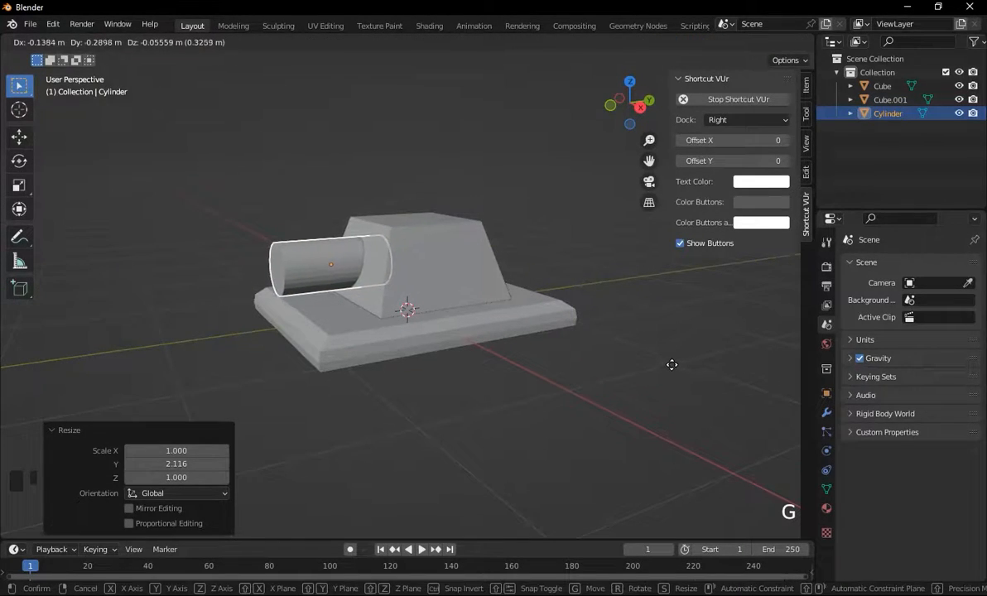
key("y")
left_click(690, 365)
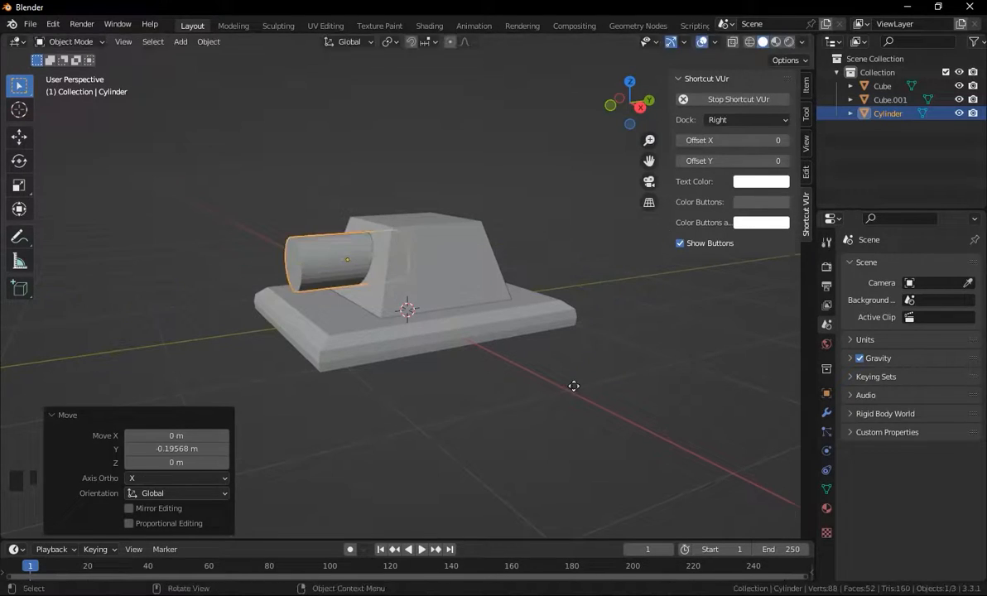
key("g")
key("z")
left_click(558, 367)
middle_click_drag(558, 368, 591, 346)
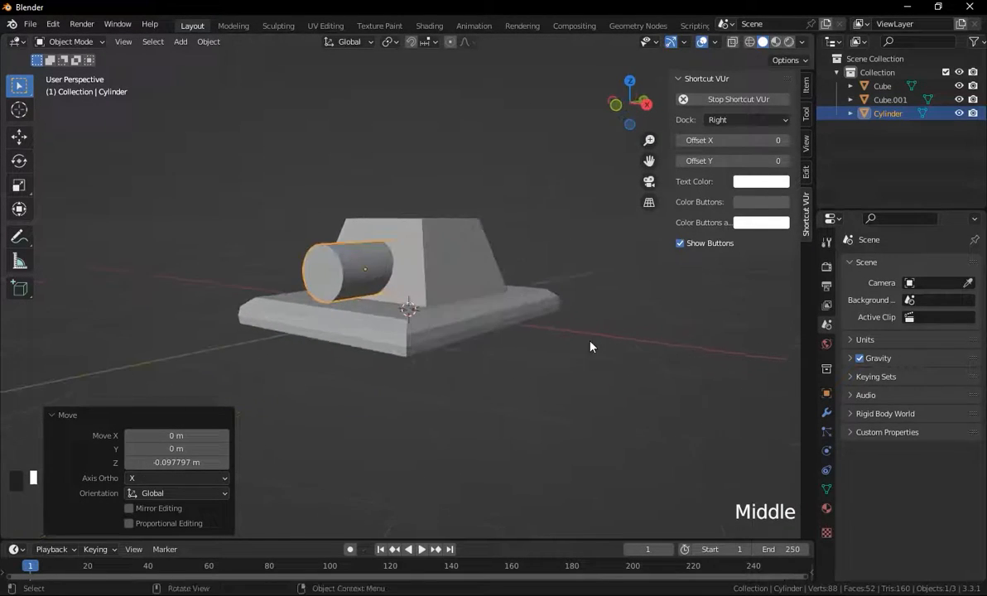
key("g")
left_click(588, 337)
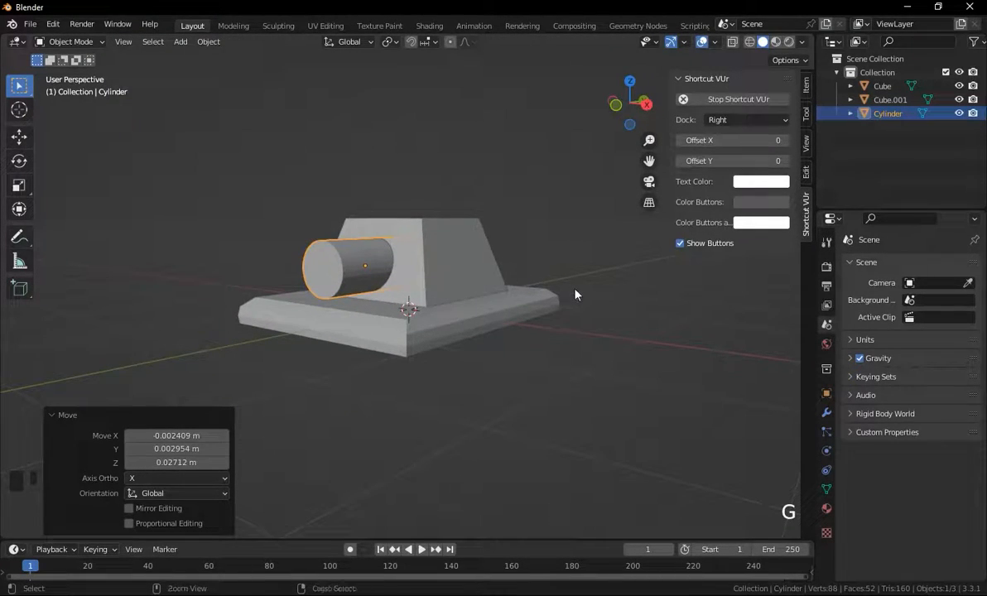
key("ctrl+z")
Select the tapered block.
key("g")
left_click(566, 295)
left_click(569, 309)
key("Tab")
key("Tab")
middle_click_drag(620, 317, 585, 275)
Scale the tapered block along Z and move it down about 0.07 m.
key("s")
key("z")
left_click(597, 324)
key("g")
key("z")
left_click(591, 328)
Move the tapered block slightly down along Z in the side view.
left_click(631, 106)
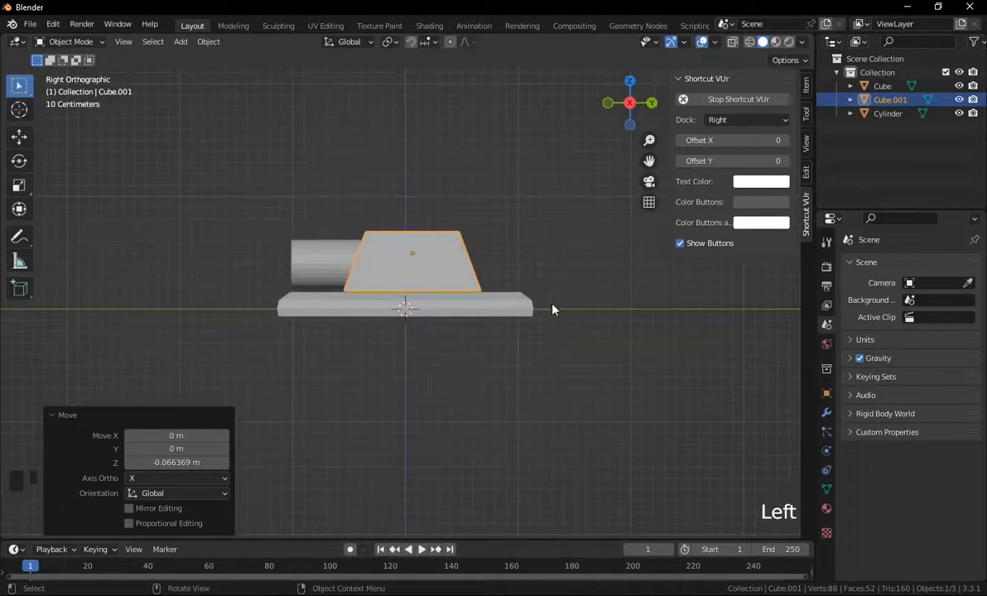
scroll(553, 311, "up", 6)
key("g")
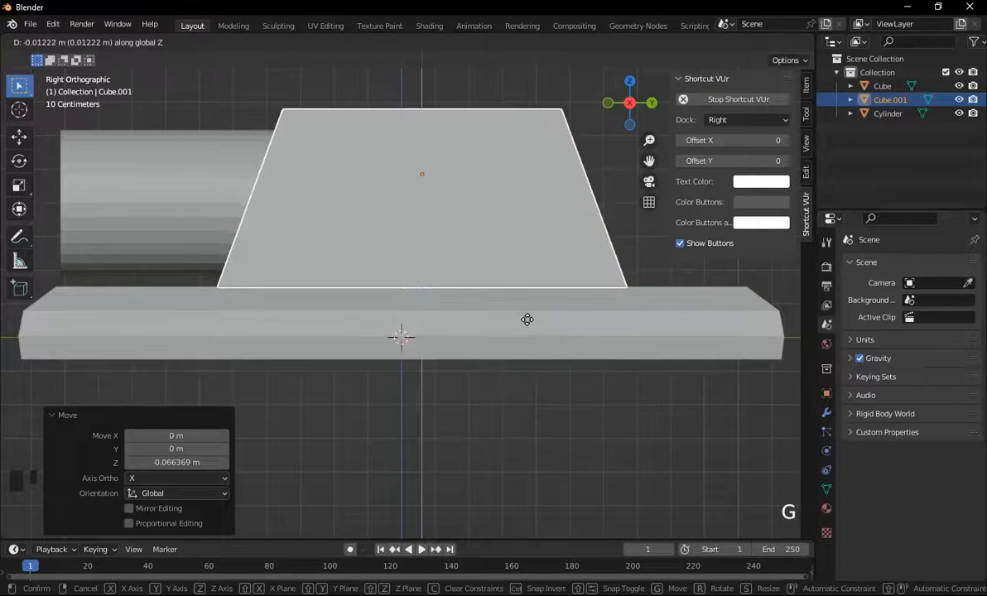
left_click(528, 319)
Adjust the tapered block's overall size with two uniform scale operations.
middle_click_drag(388, 270, 452, 280)
scroll(452, 280, "down", 4)
left_click(306, 232)
key("s")
left_click(653, 341)
mouse_move(653, 341)
middle_mouse_down()
mouse_move(615, 369)
mouse_move(662, 342)
mouse_move(674, 376)
mouse_move(637, 341)
mouse_move(694, 347)
mouse_move(654, 342)
middle_mouse_up()
left_click(610, 375)
left_click(572, 353)
key("Tab")
key("Tab")
key("s")
left_click(658, 386)
Scale the tapered block along X to about 0.79.
left_click(451, 269)
middle_click_drag(450, 269, 577, 292)
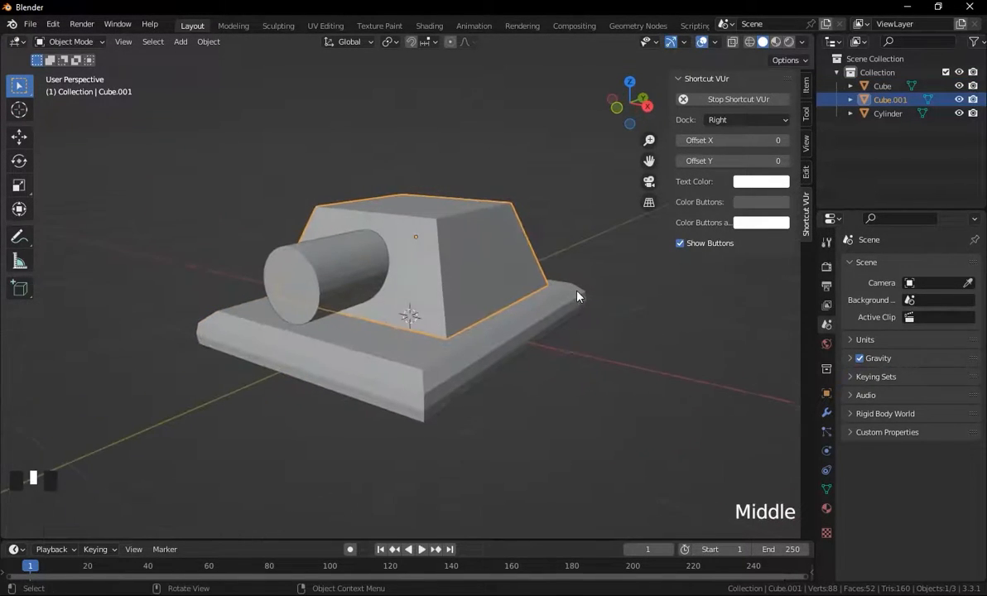
key("s")
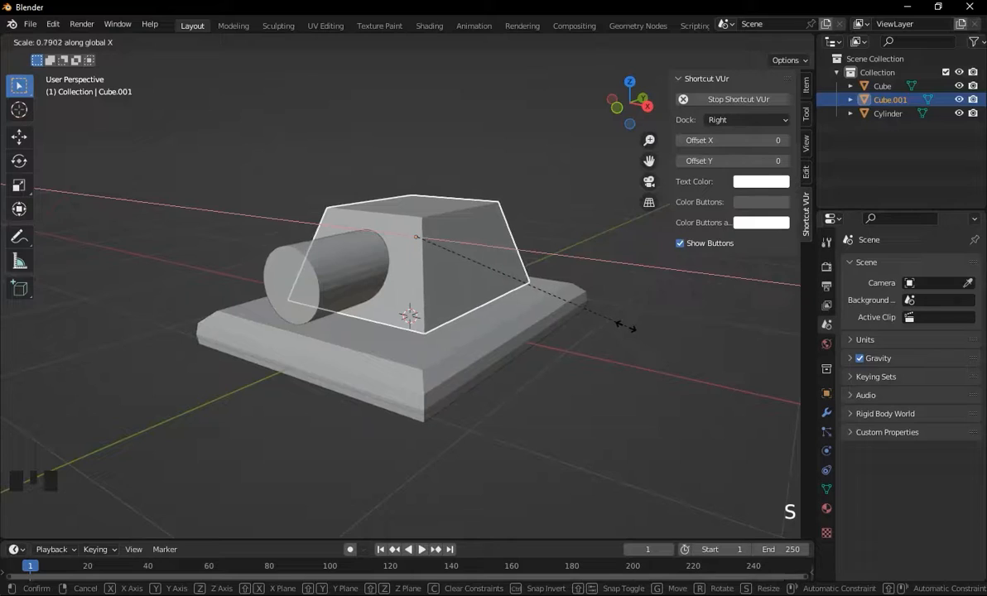
left_click(626, 326)
middle_click_drag(633, 326, 618, 306)
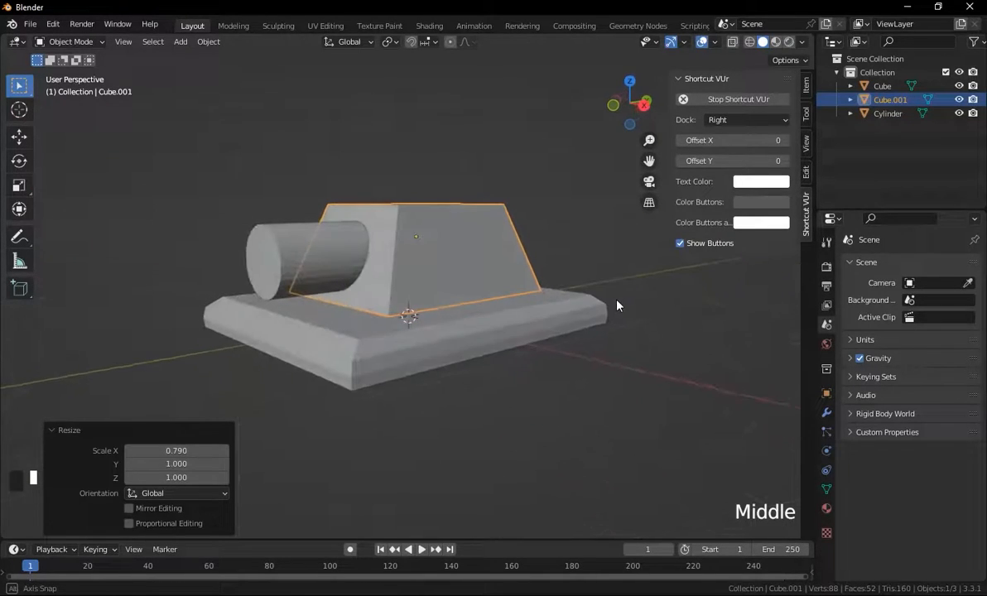
left_click(604, 310)
key("Tab")
Scale the tapered block along Y to about 0.8.
key("Tab")
left_click(649, 362)
scroll(646, 355, "down", 4)
middle_click_drag(646, 355, 571, 335)
left_click(464, 284)
key("Tab")
key("Tab")
key("s")
key("y")
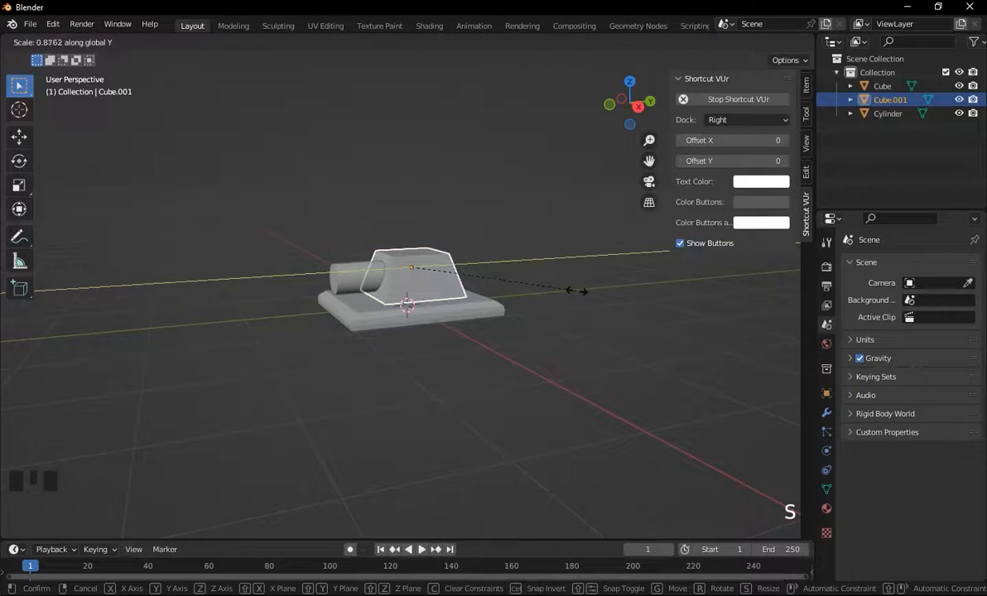
left_click(563, 292)
Scale the base plate to about 0.87 along X and 0.85 along Y.
middle_click_drag(600, 296, 554, 304)
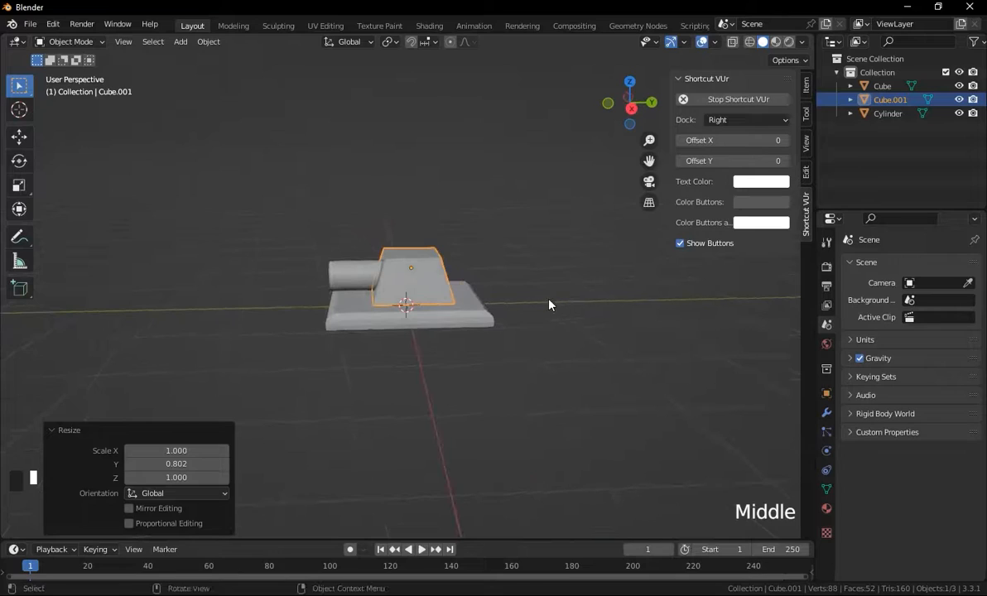
left_click(532, 330)
key("s")
key("x")
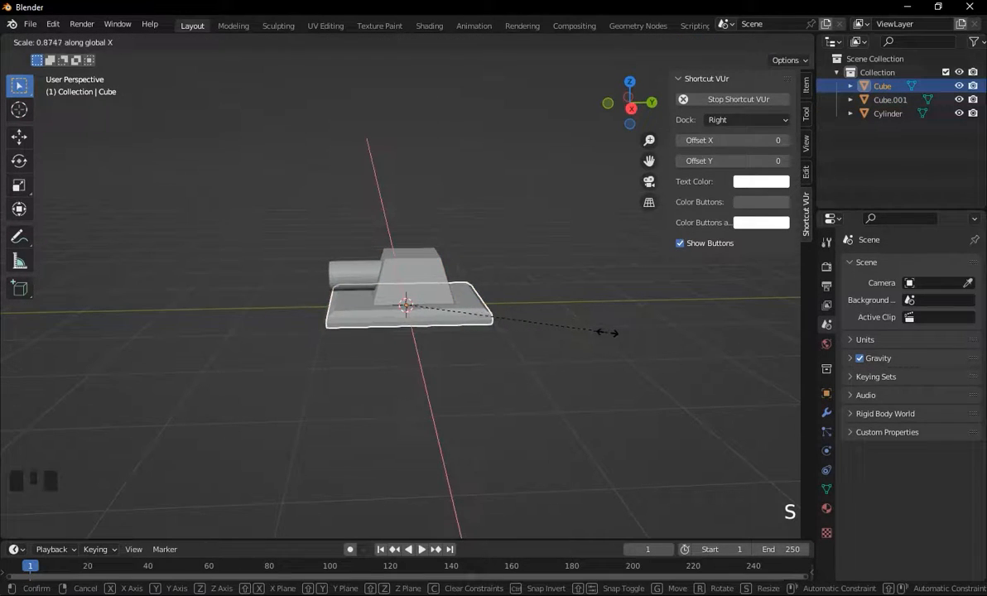
left_click(607, 333)
key("s")
key("y")
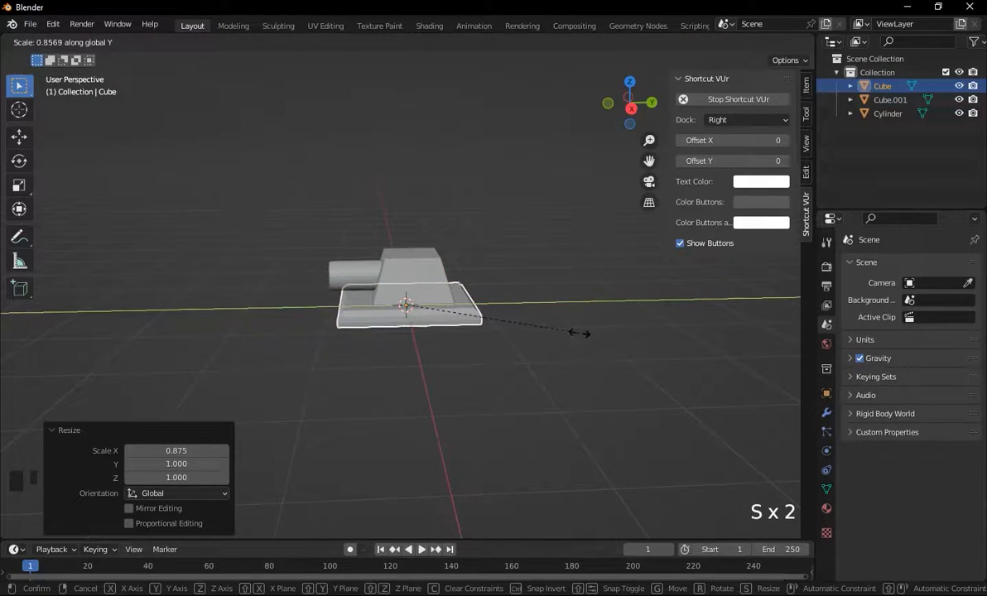
left_click(576, 332)
Scale the cylinder uniformly.
middle_click_drag(533, 325, 582, 313)
scroll(548, 311, "up", 3)
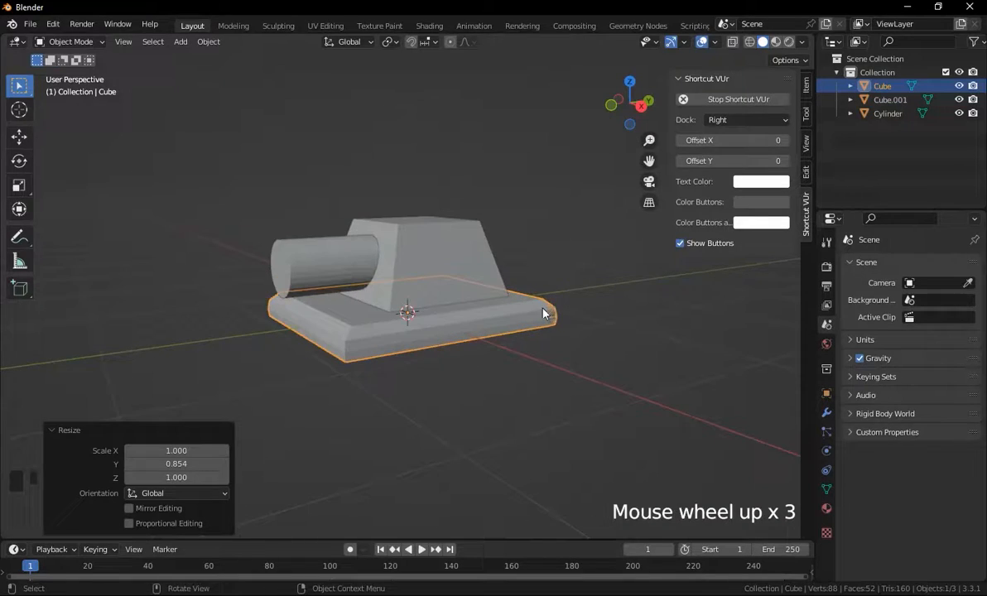
scroll(538, 319, "down", 1)
left_click(286, 270)
key("s")
left_click(613, 357)
Scale the tapered block along X to about 0.86.
left_click(523, 359)
middle_click_drag(522, 360, 451, 271)
left_click(450, 270)
key("s")
key("x")
left_click(577, 274)
Move the tapered block down along Z by about 0.02 m.
middle_click_drag(577, 274, 521, 287)
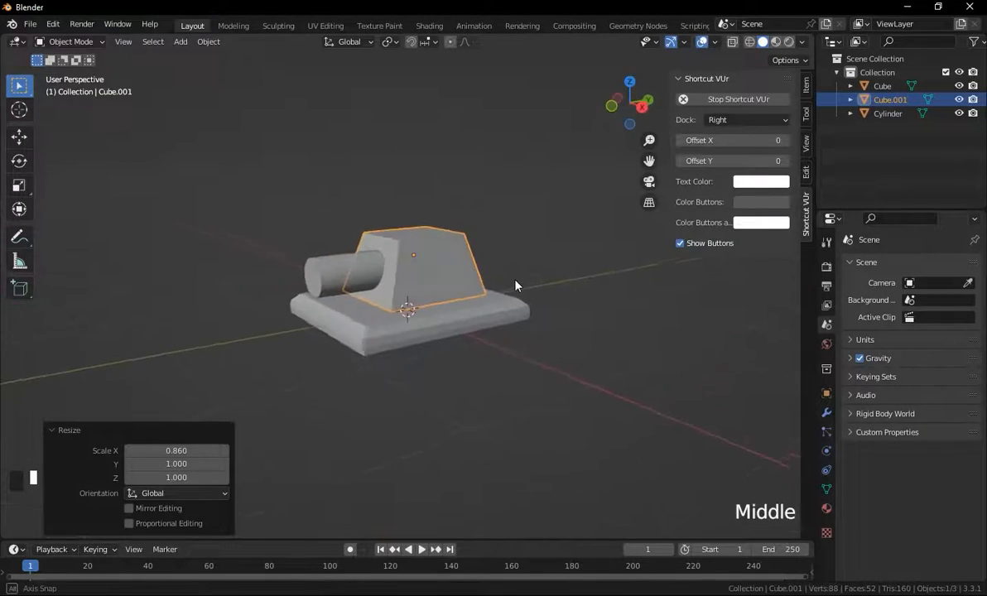
left_click(561, 344)
scroll(444, 348, "up", 2)
middle_click_drag(539, 334, 483, 275)
left_click(465, 277)
key("g")
key("z")
left_click(479, 267)
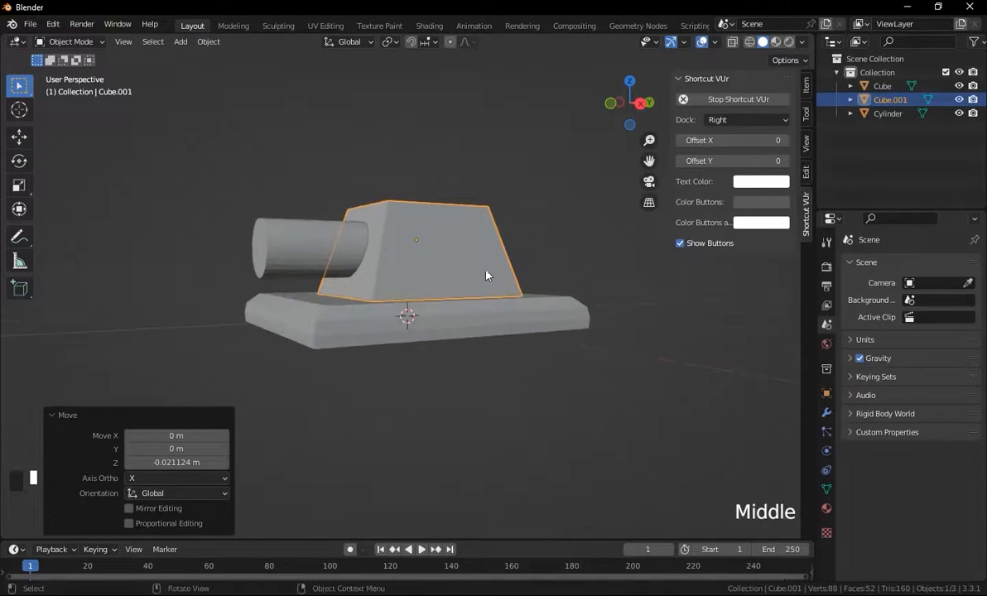
Add a second cylinder mesh at the 3D cursor.
left_click(534, 308)
middle_click_drag(610, 324, 641, 351)
left_click(641, 351)
scroll(505, 373, "down", 2)
key("shift+a")
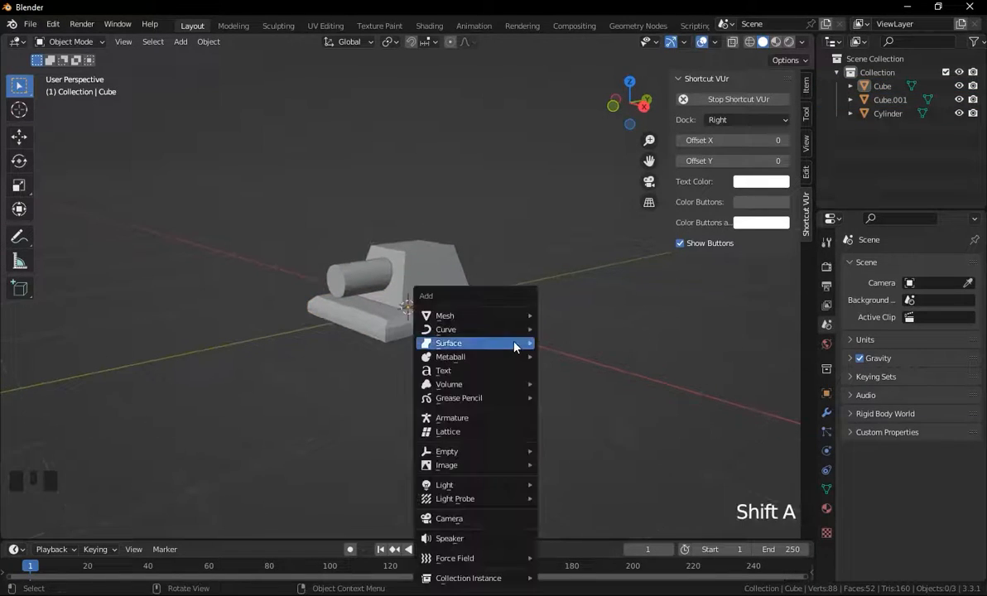
mouse_move(500, 314)
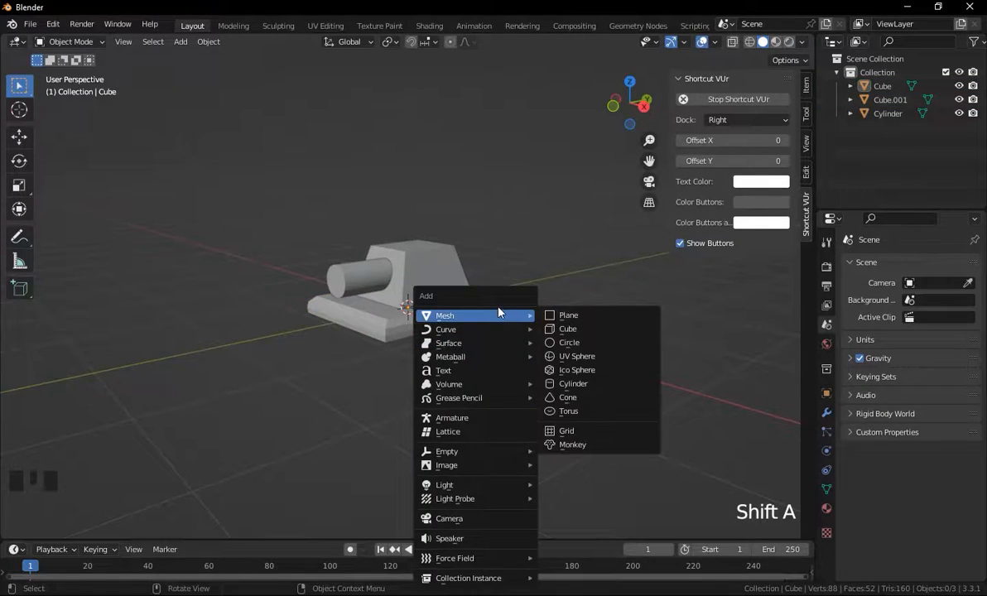
left_click(574, 383)
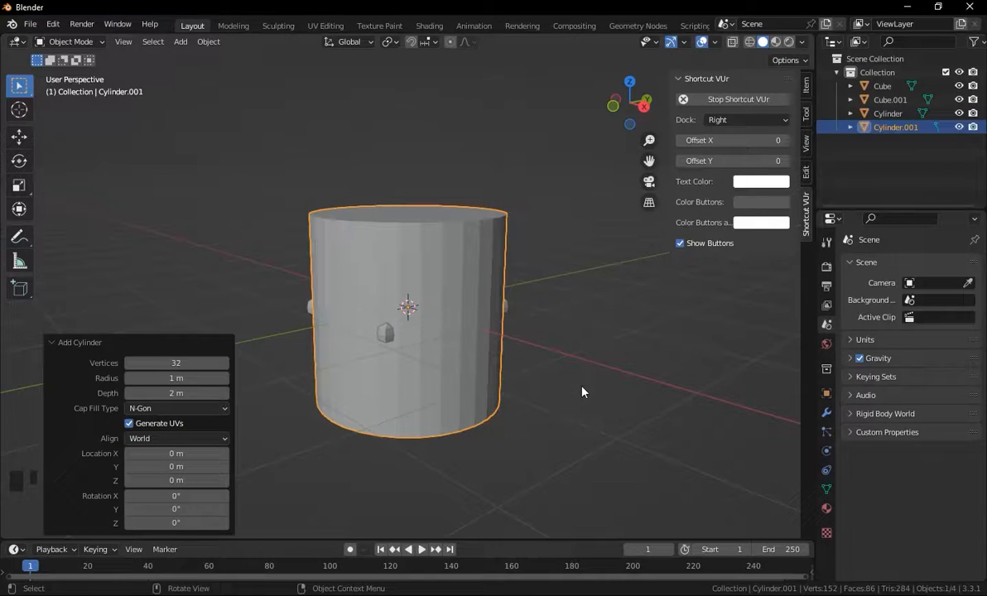
key("s")
key("y")
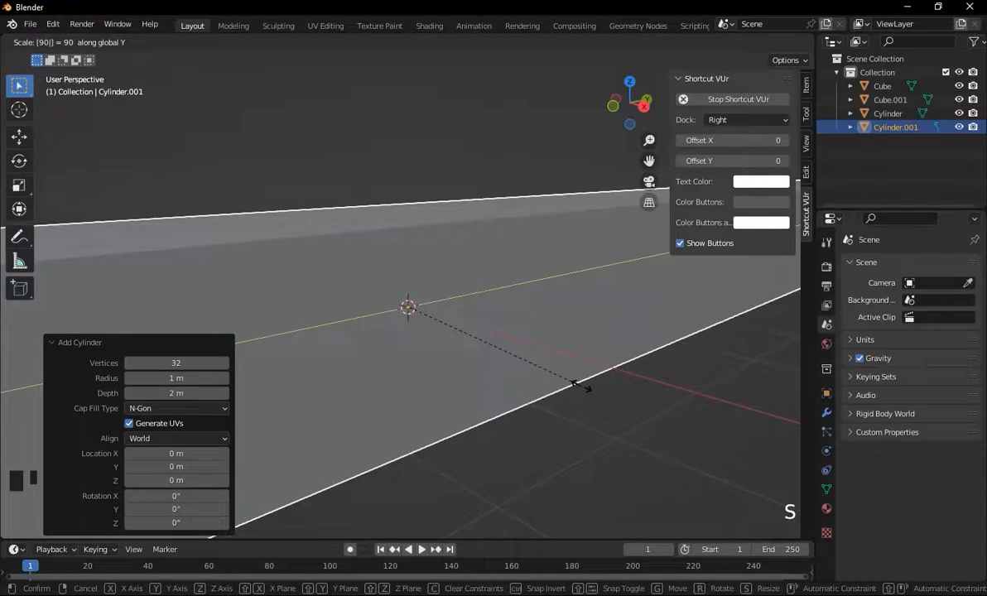
key("ctrl+z")
key("s")
left_click(582, 392)
Rotate the new cylinder 90° about Y and scale it down uniformly to about 0.31.
key("r")
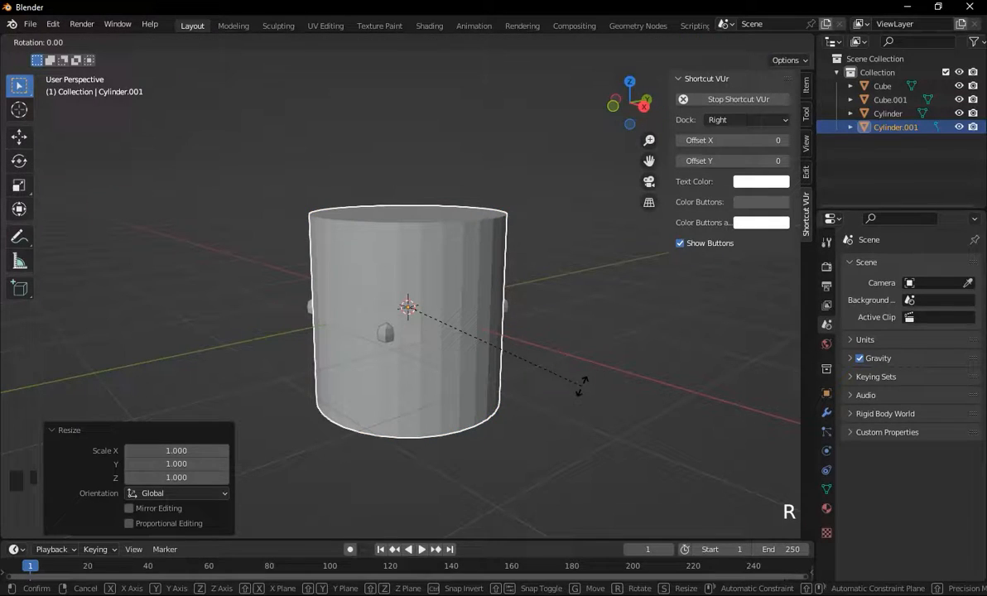
type("y90")
left_click(583, 389)
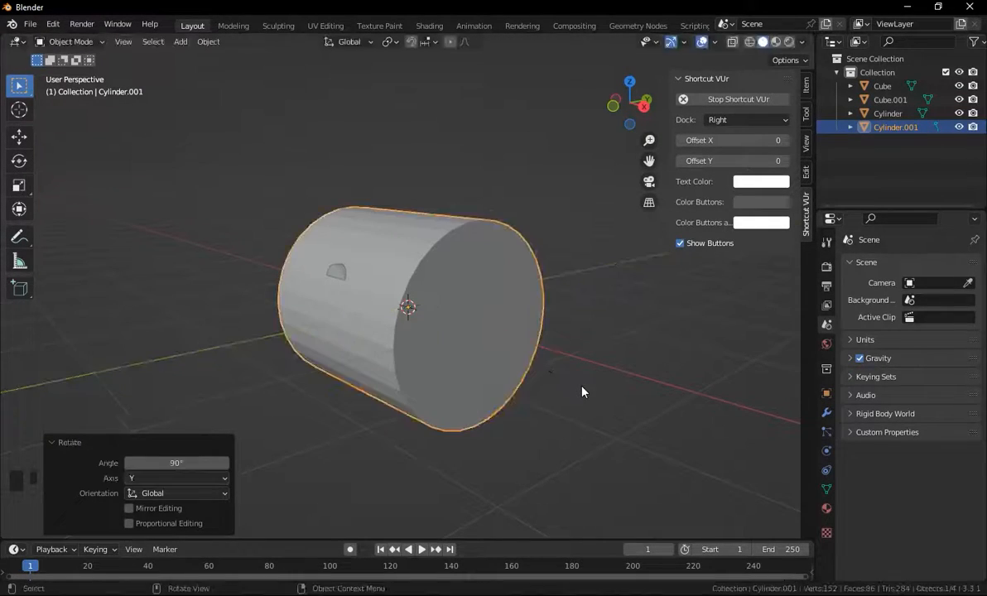
key("s")
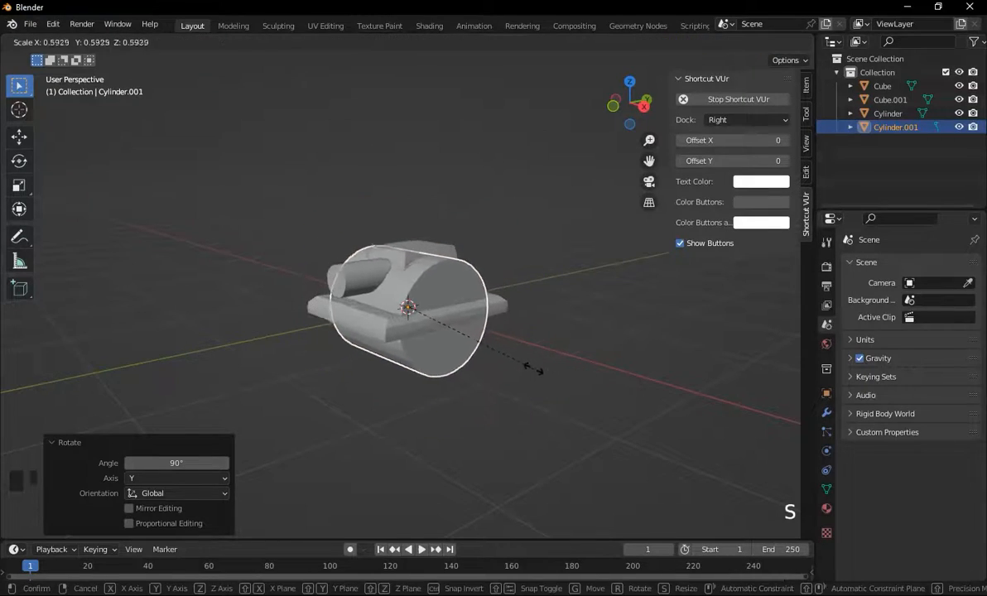
left_click(474, 335)
Stretch the new cylinder along Y to about 2.63.
middle_click_drag(578, 345, 530, 348)
left_click(631, 107)
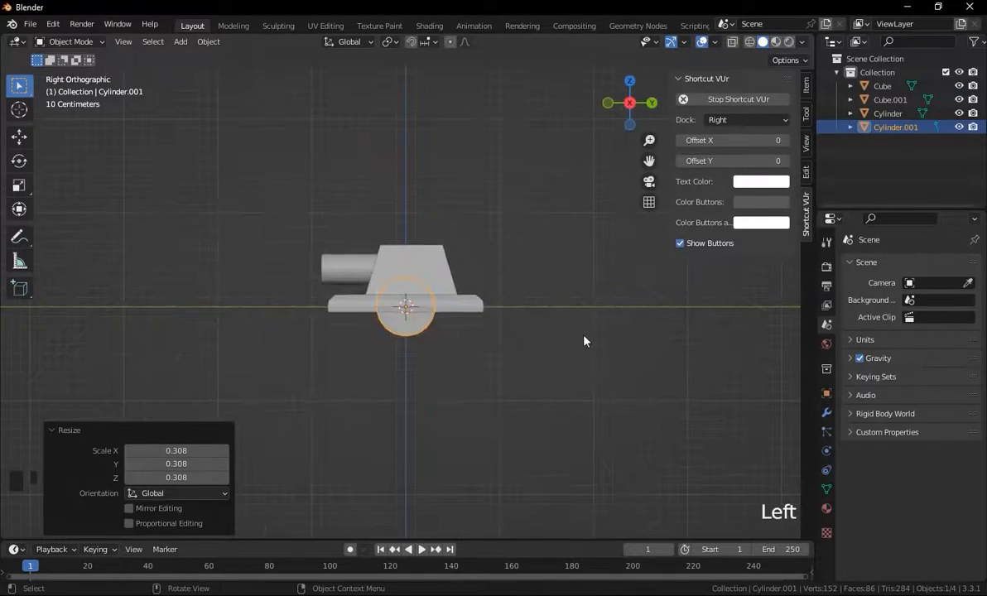
key("s")
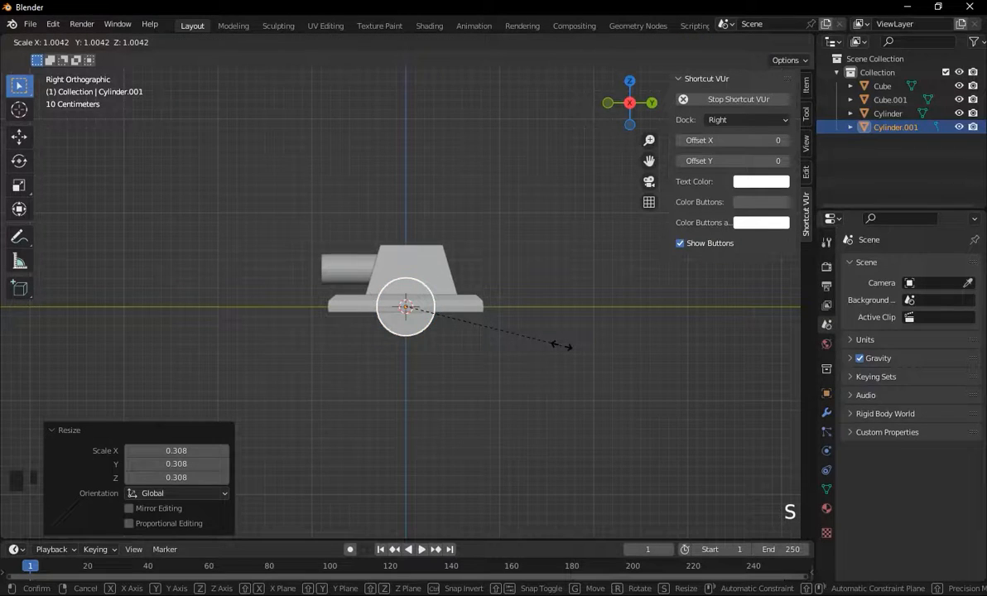
key("y")
key("Return")
Move the new cylinder down along Z by about 0.19 m.
key("g")
key("z")
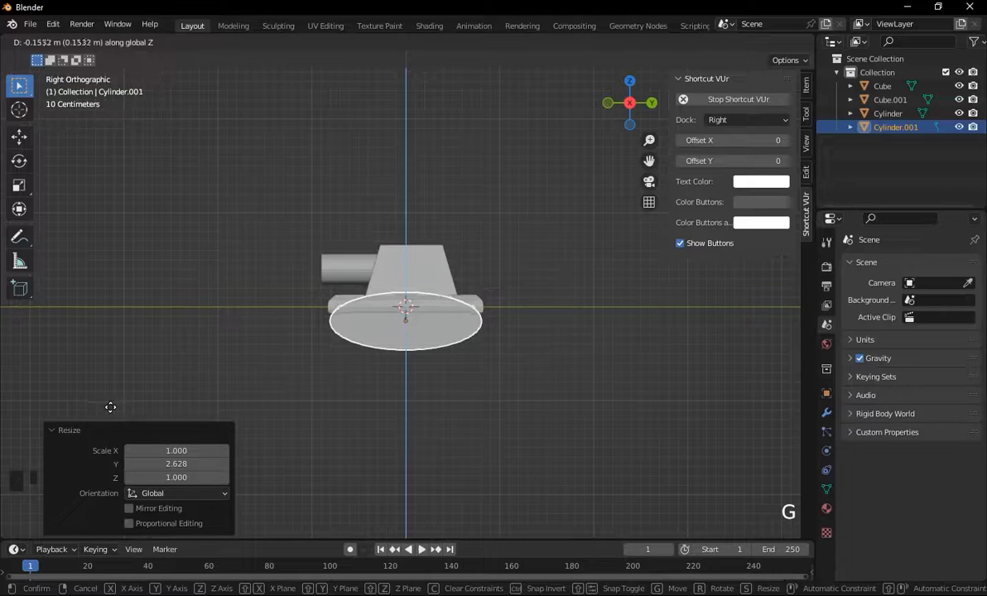
left_click(122, 415)
Scale the new cylinder up uniformly to about 1.09.
key("s")
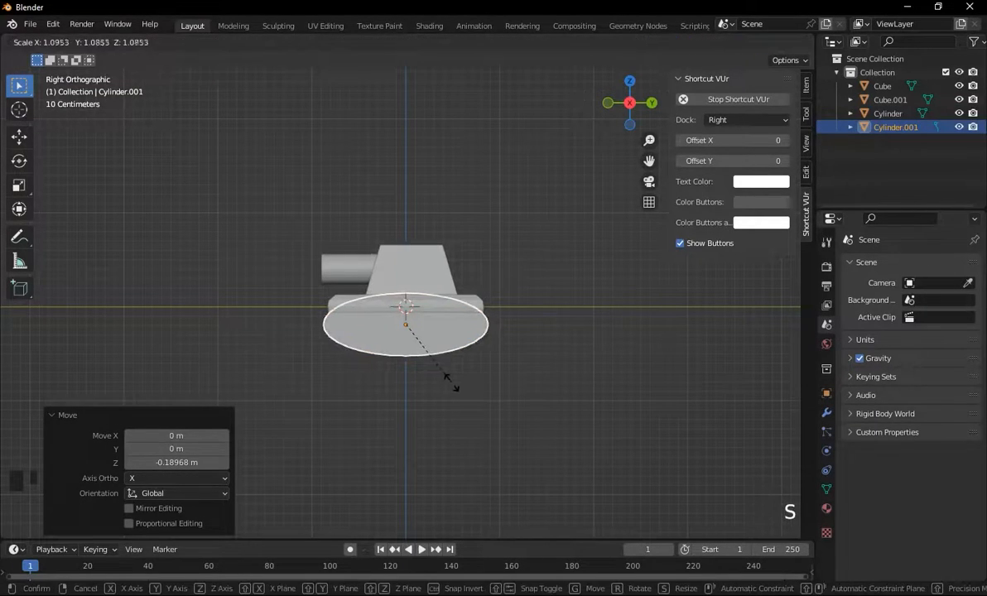
left_click(263, 304)
middle_click_drag(262, 304, 565, 241)
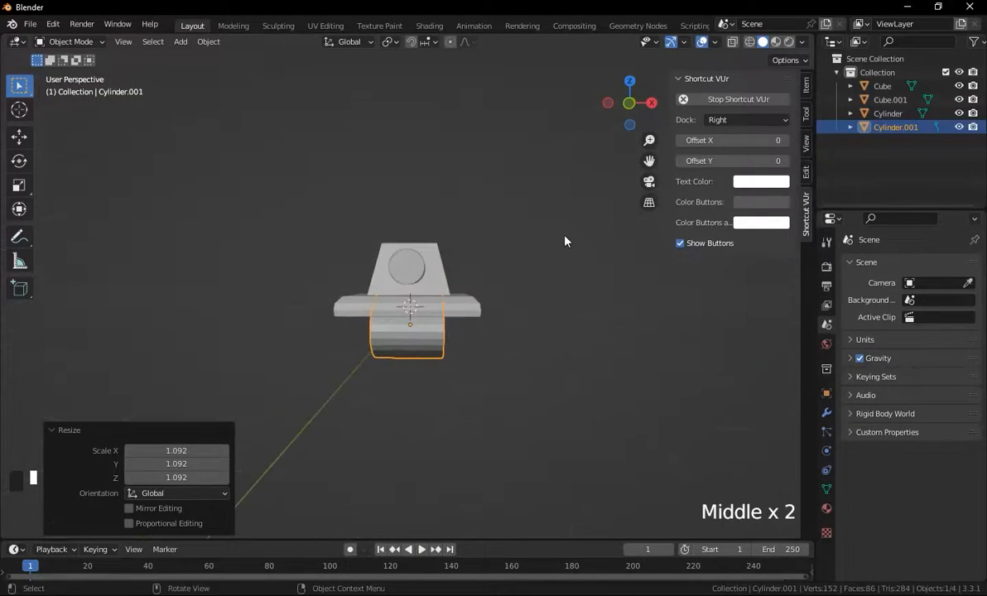
Narrow the lower cylinder along X and move it about 0.46 m along X to one side.
left_click(630, 103)
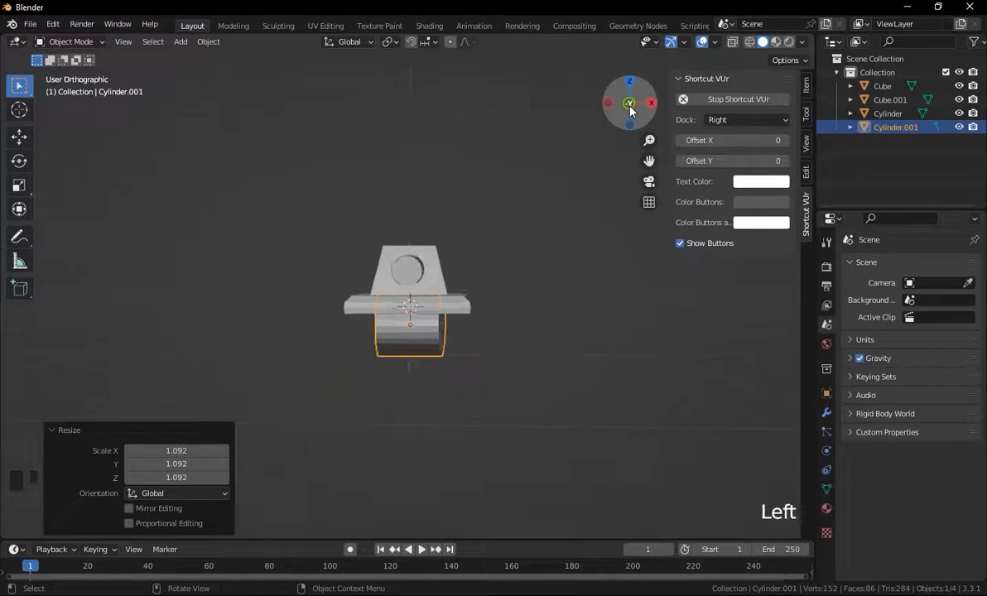
key("s")
key("x")
left_click(515, 326)
mouse_move(631, 328)
middle_mouse_down()
mouse_move(576, 326)
mouse_move(635, 330)
mouse_move(628, 341)
middle_mouse_up()
key("g")
key("x")
left_click(593, 328)
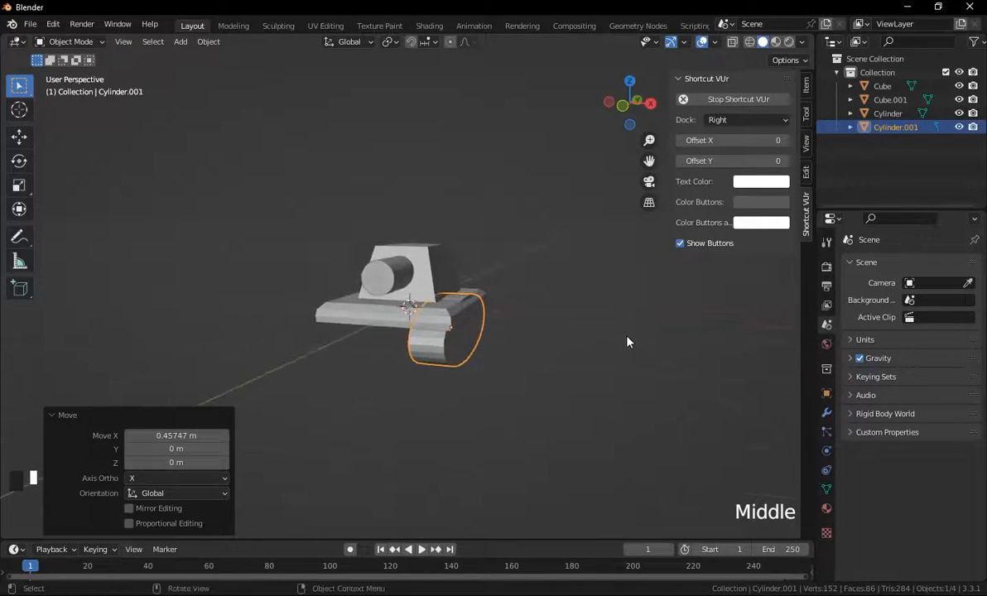
Move the lower cylinder slightly along Z and flatten it by scaling along Z.
key("g")
key("z")
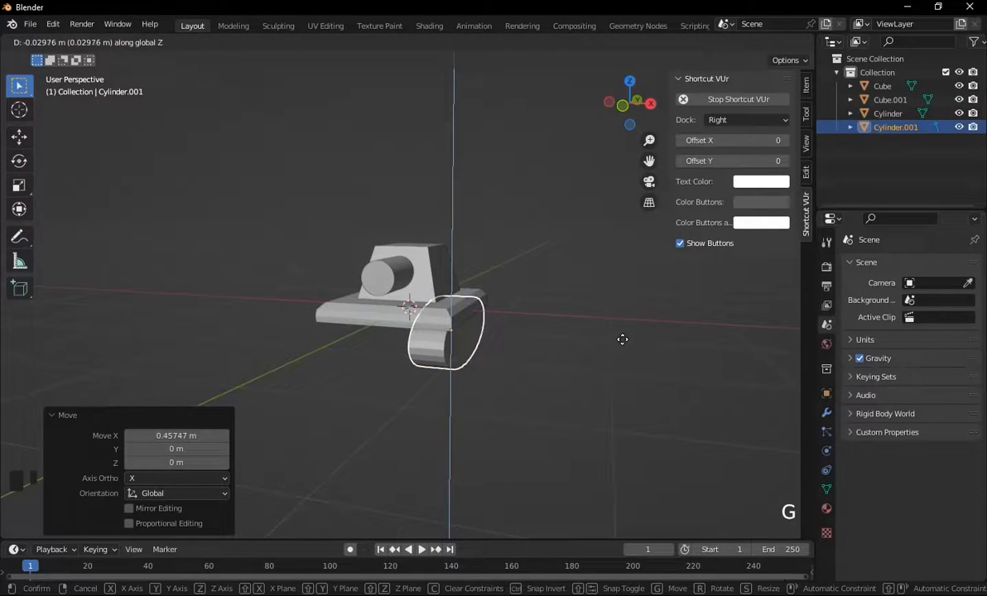
left_click(622, 340)
middle_click_drag(663, 311, 642, 342)
key("s")
key("z")
left_click(584, 351)
Reposition the lower cylinder along Z so it sits just under the base plate.
key("g")
key("z")
left_click(586, 343)
middle_click_drag(586, 343, 741, 340)
left_click(582, 344)
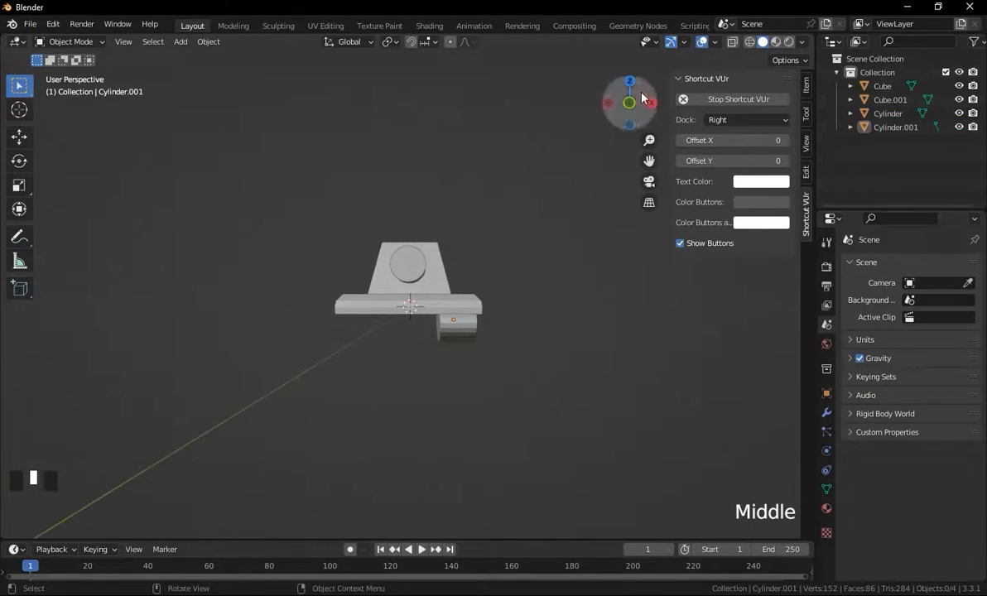
Set the lower cylinder's origin to the 3D cursor.
middle_click_drag(469, 247, 445, 344)
left_click(450, 336)
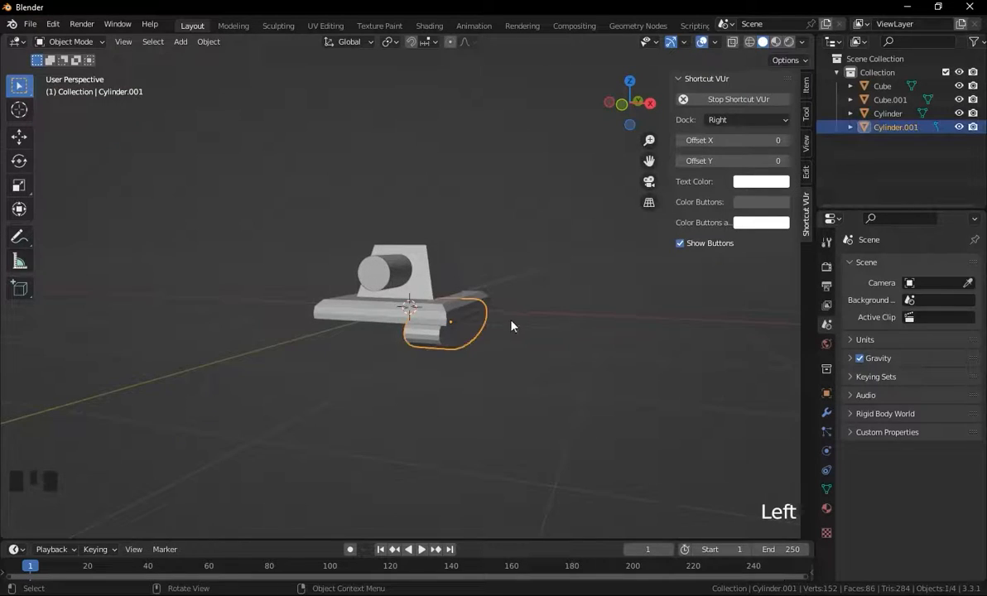
middle_click_drag(511, 324, 571, 305)
left_click(629, 108)
left_click(630, 105)
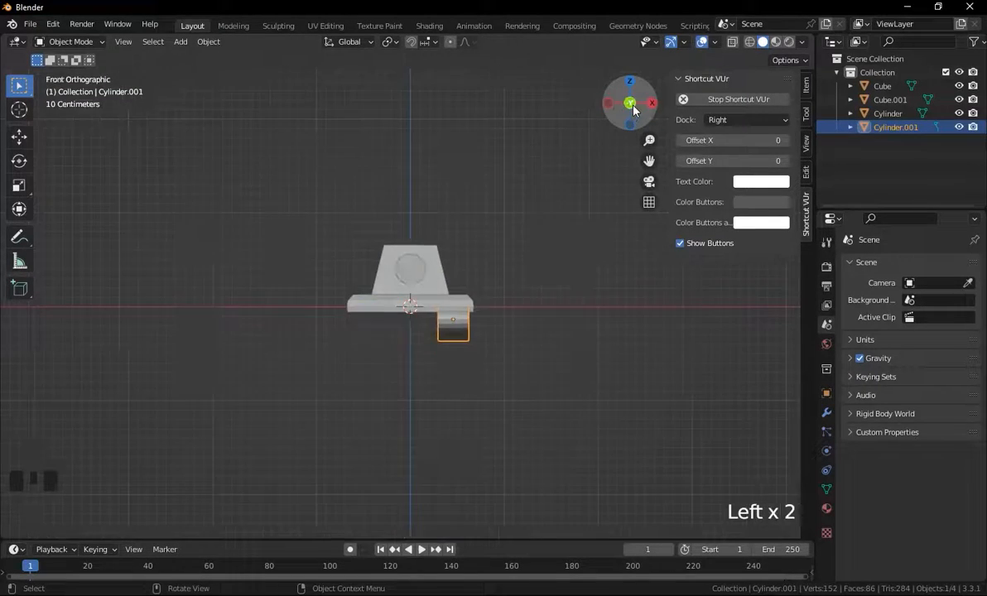
left_click(208, 41)
mouse_move(226, 73)
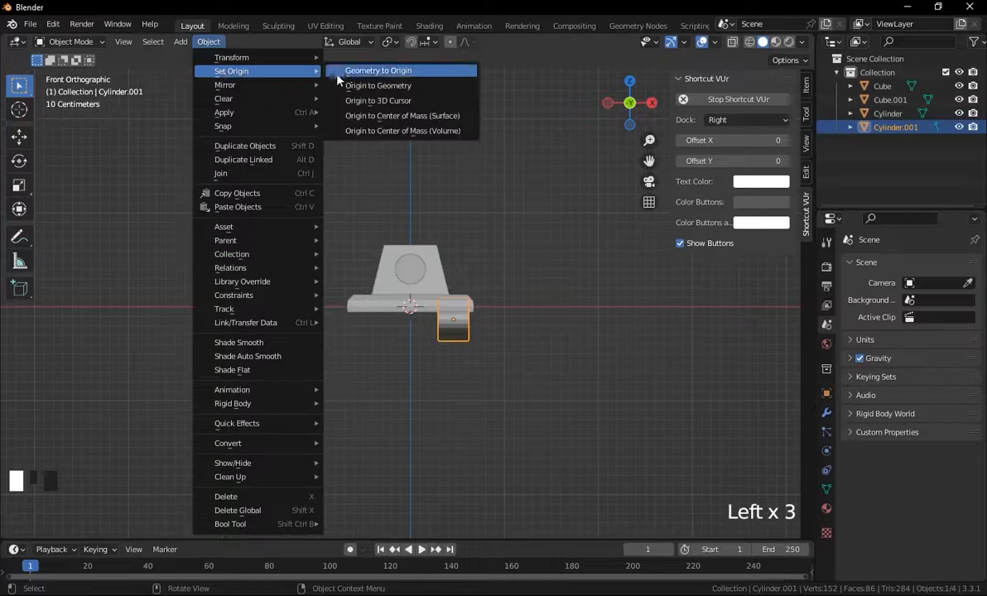
left_click(377, 94)
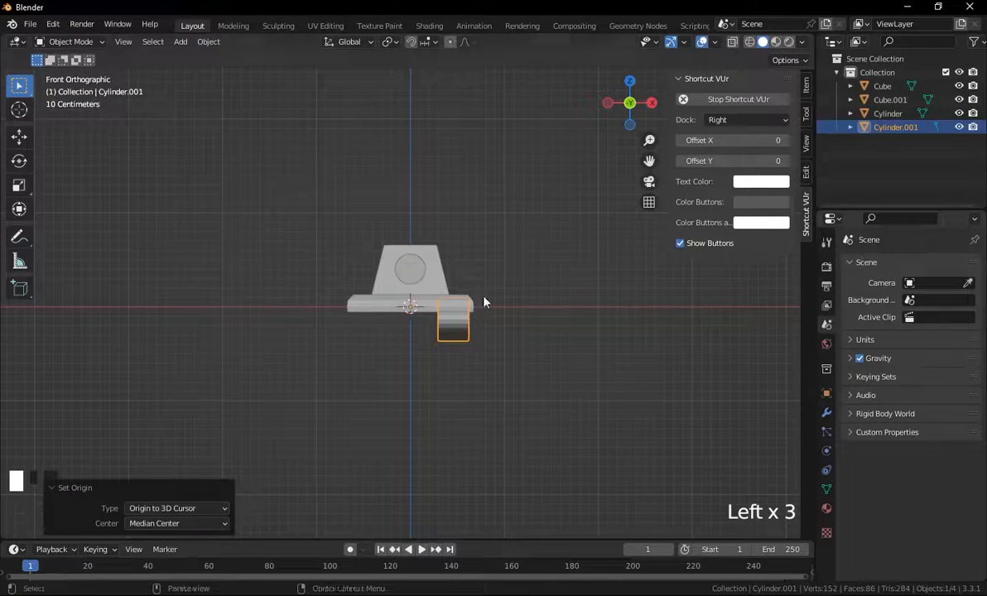
Add a Mirror modifier to the lower cylinder to create the opposite track.
left_click(826, 411)
left_click(895, 268)
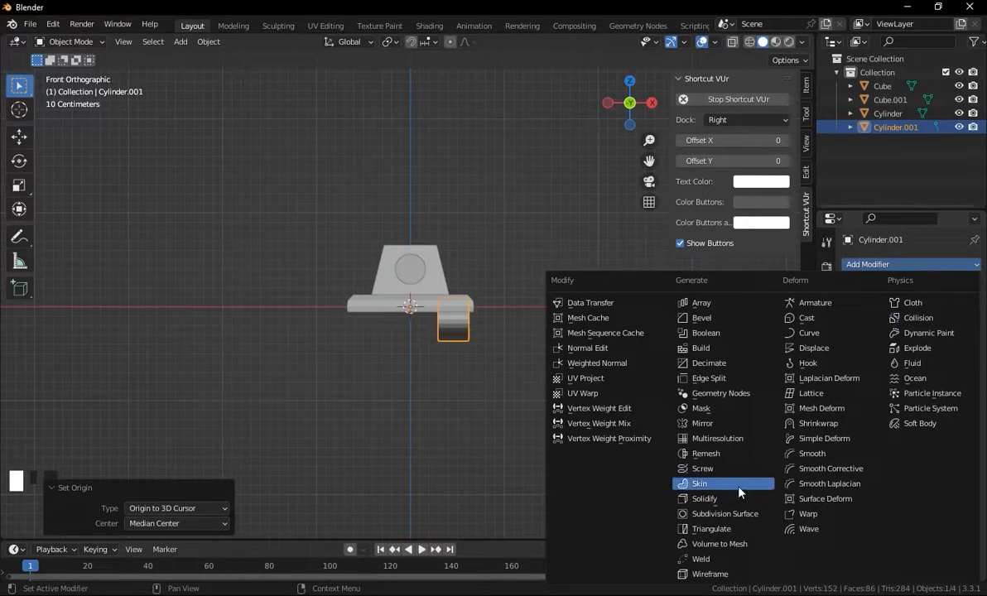
left_click(704, 423)
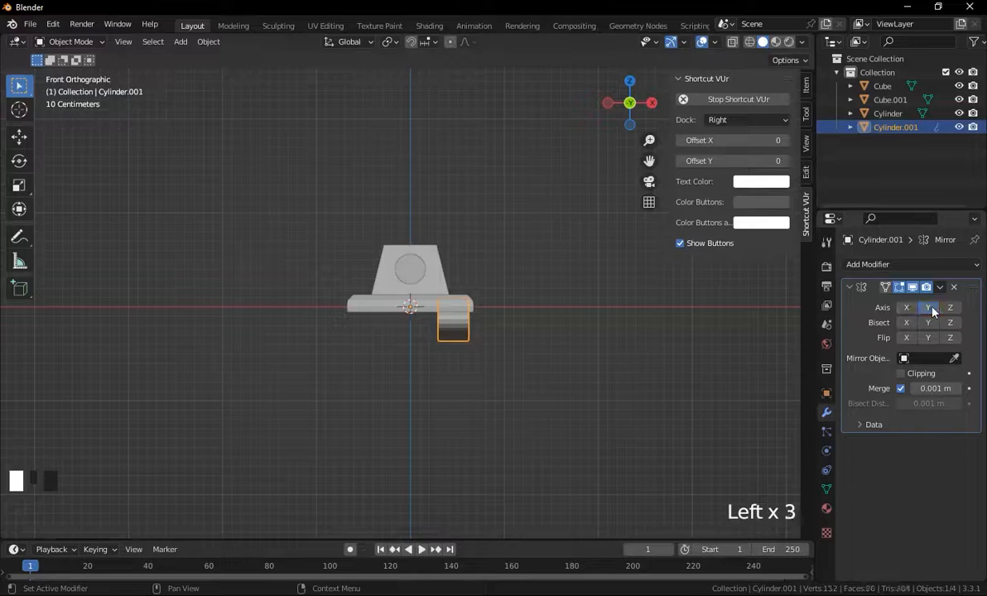
middle_click_drag(753, 328, 506, 337)
Try scaling the base plate's lower edge loop and moving it along Z in Edit Mode, then undo both.
left_click(495, 334)
key("Tab")
scroll(489, 338, "up", 2)
left_click(385, 359, "alt")
key("s")
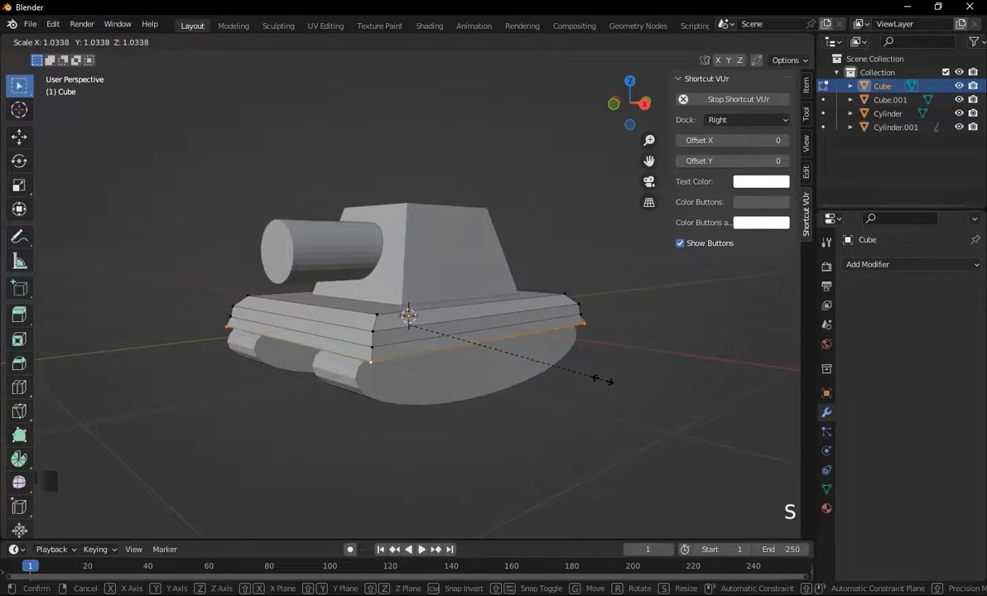
left_click(605, 381)
key("g")
key("z")
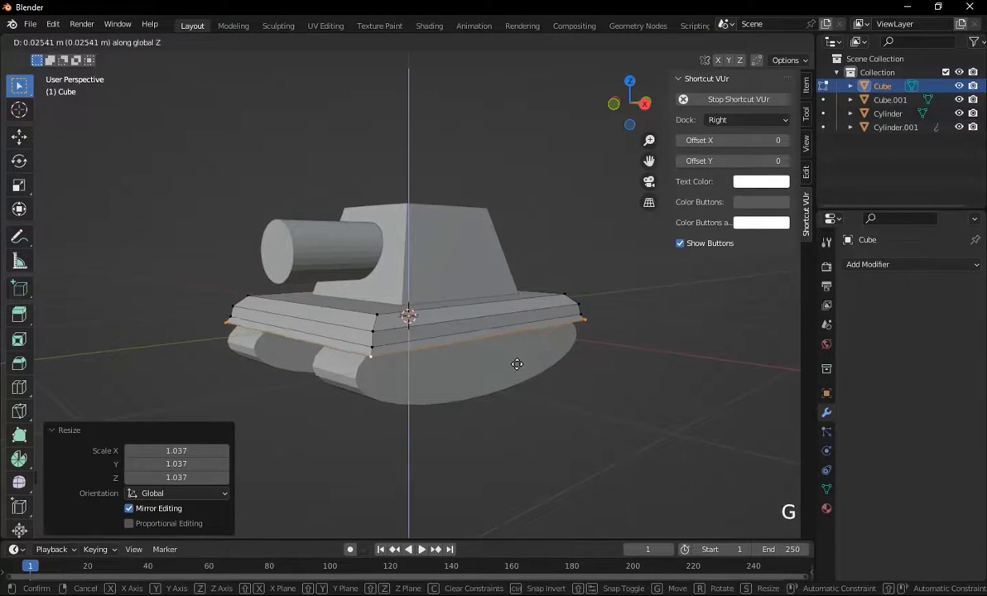
left_click(530, 362)
middle_click_drag(540, 357, 482, 349)
key("ctrl+z")
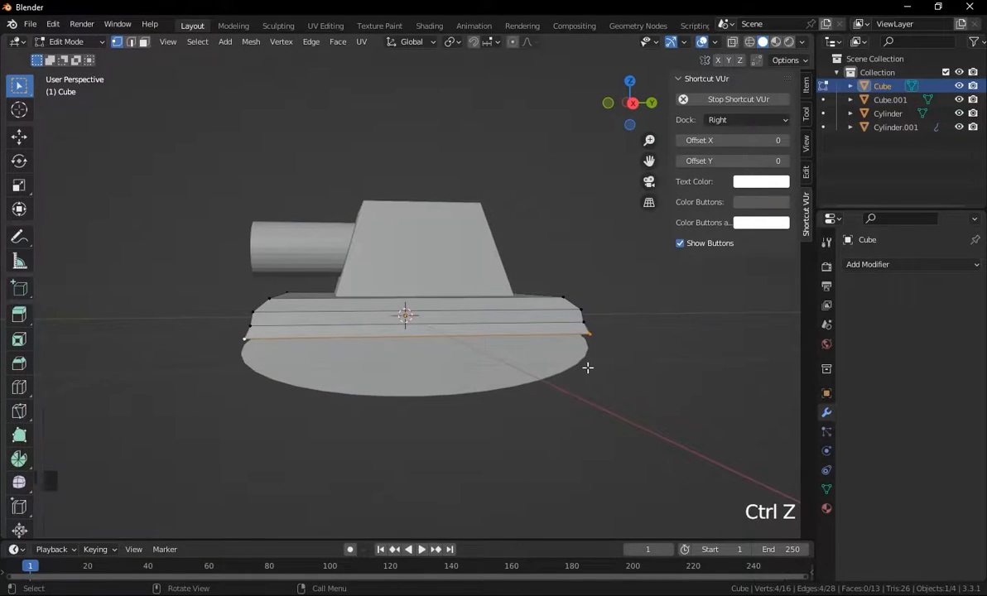
key("ctrl+z")
Loop-select the base plate's lower edge loop, scale it slightly, and leave Edit Mode.
middle_click_drag(588, 368, 544, 364)
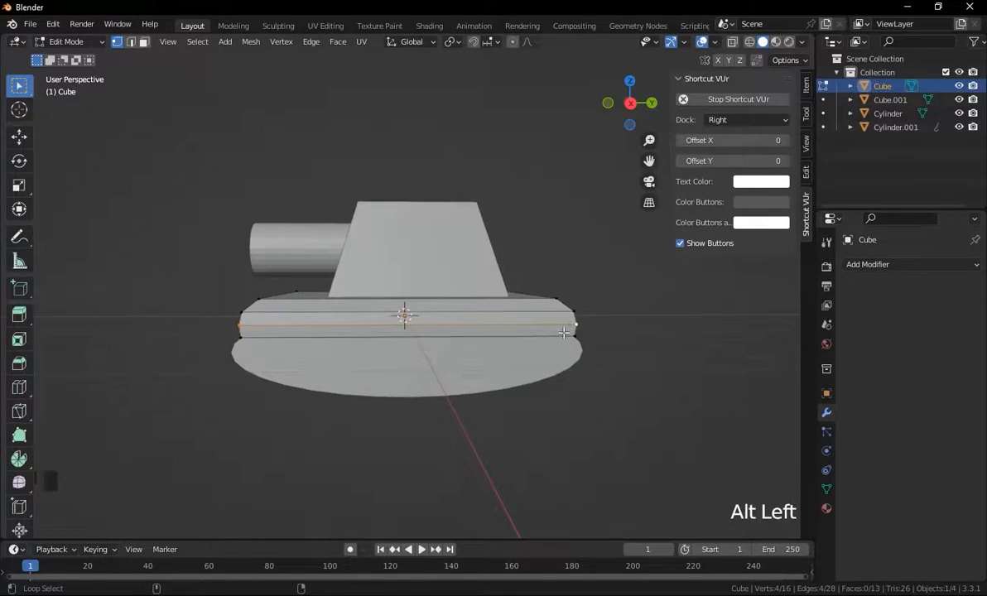
key("s")
left_click(615, 351)
middle_click_drag(576, 333, 553, 395)
key("Tab")
Apply the Mirror modifier on the lower cylinder.
left_click(605, 384)
left_click(420, 390)
middle_click_drag(419, 389, 468, 375)
left_click(942, 287)
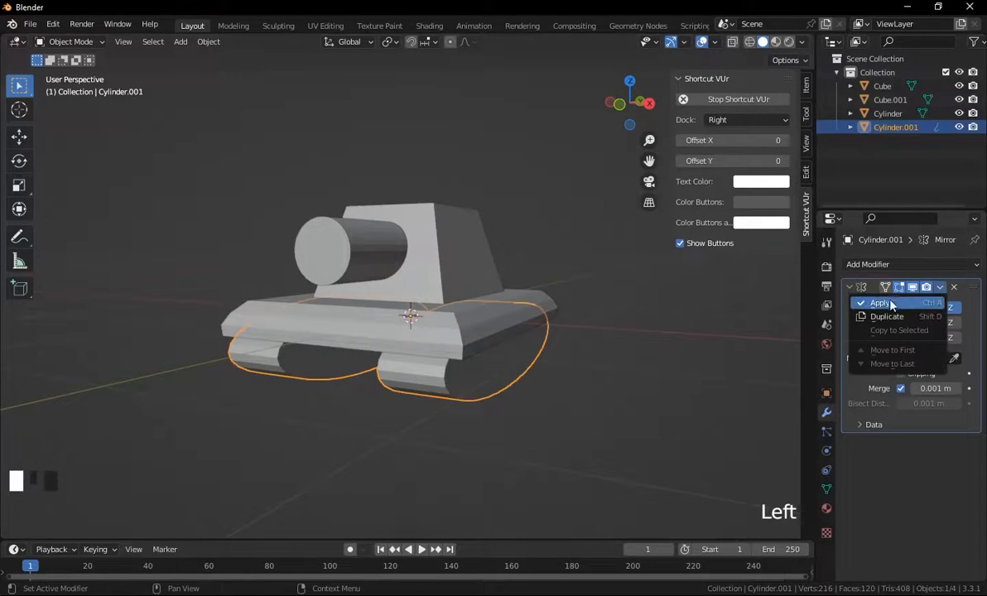
left_click(892, 304)
Enter Edit Mode on the base plate and box-select its upper vertices with X-ray enabled.
middle_click_drag(564, 397, 628, 425)
left_click(568, 328)
key("Tab")
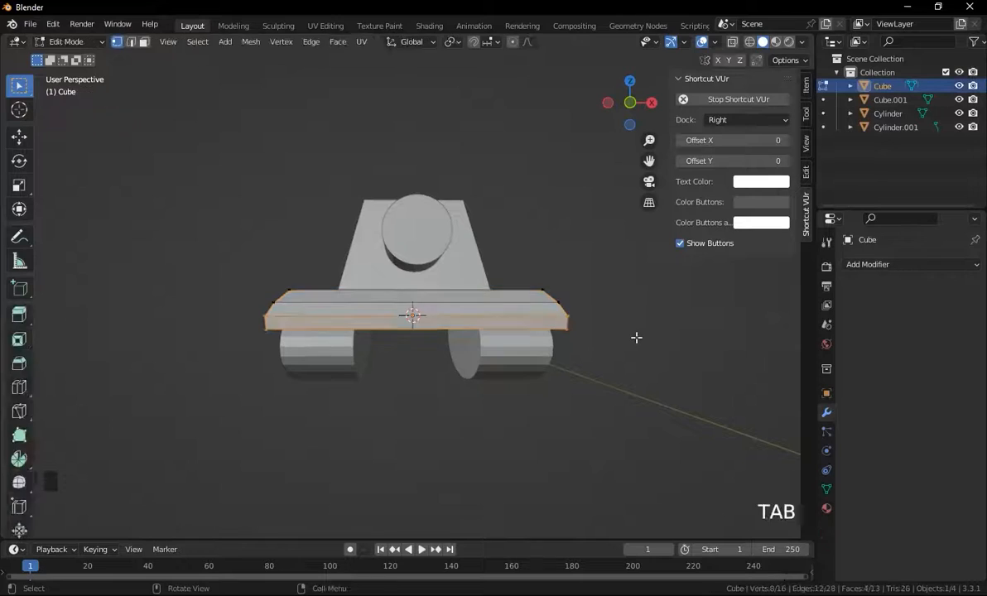
scroll(636, 337, "down", 2)
middle_click_drag(628, 341, 617, 348)
key("alt+z")
left_click_drag(567, 261, 483, 373)
left_click_drag(356, 271, 271, 371, "shift")
middle_click_drag(536, 391, 544, 394)
Try scaling the selected vertices along X to about 0.988, then deselect and undo these changes.
key("s")
key("x")
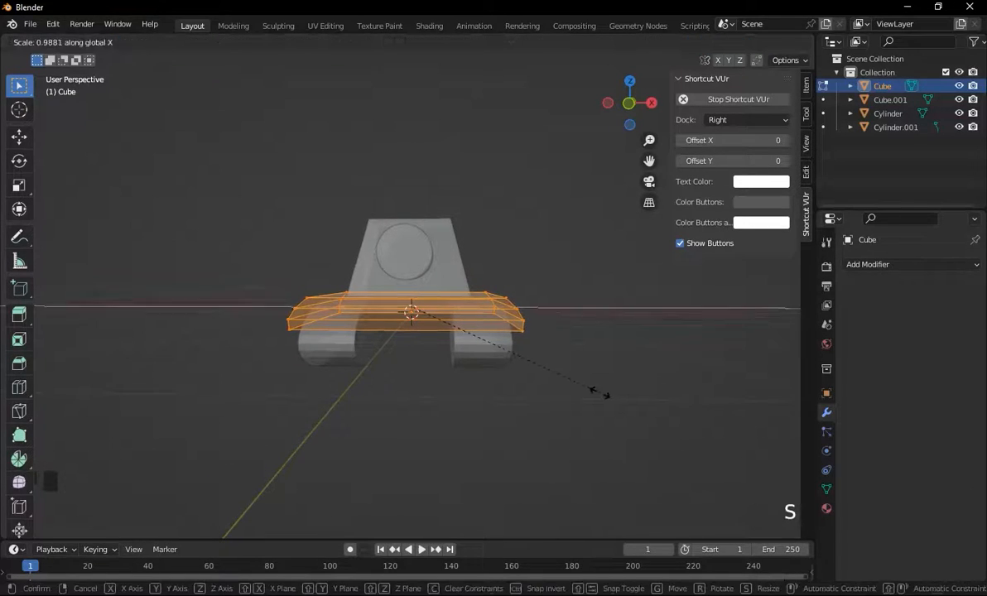
left_click(590, 392)
key("alt+a")
middle_click_drag(635, 331, 577, 375)
key("ctrl+z")
key("ctrl+z")
key("ctrl+z")
Scale the selected base plate vertices along X to 0.975 and leave Edit Mode.
key("s")
key("x")
left_click(633, 344)
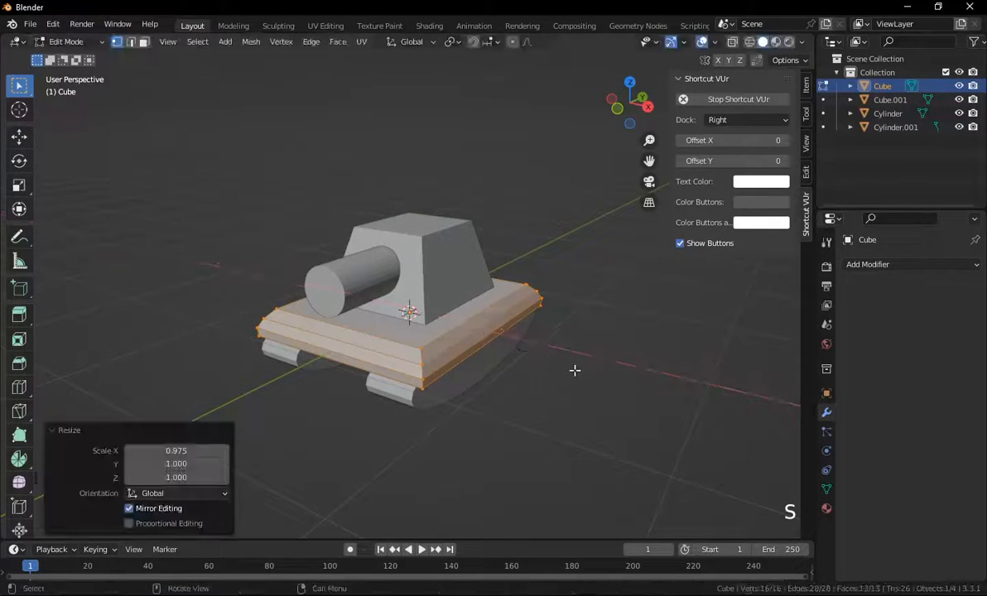
key("Tab")
key("Tab")
left_click(661, 360)
middle_click_drag(661, 360, 565, 310)
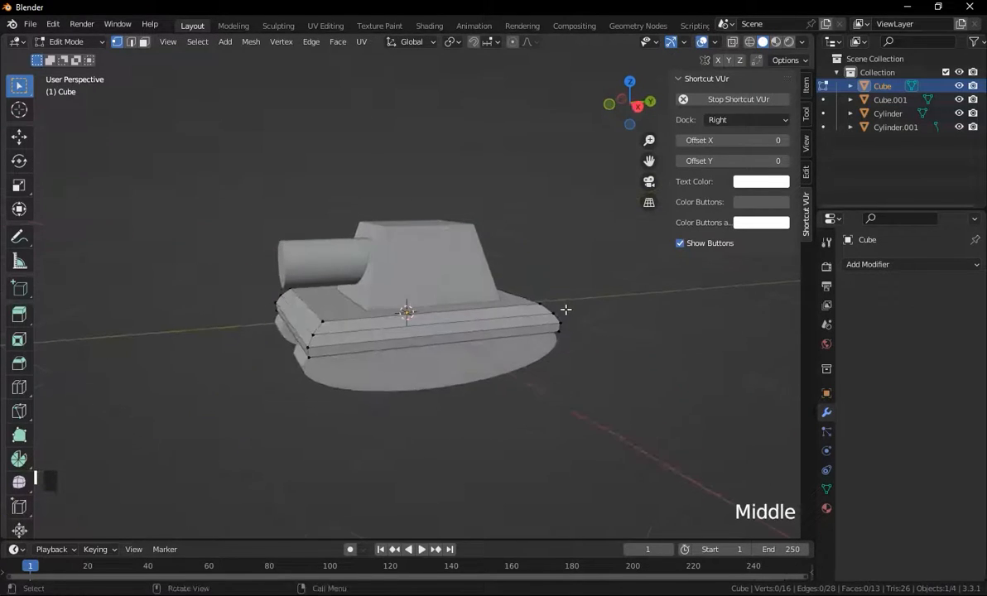
key("Tab")
Select the upper cylinder and delete its front end face in face select mode.
left_click(531, 398)
middle_click_drag(531, 398, 559, 384)
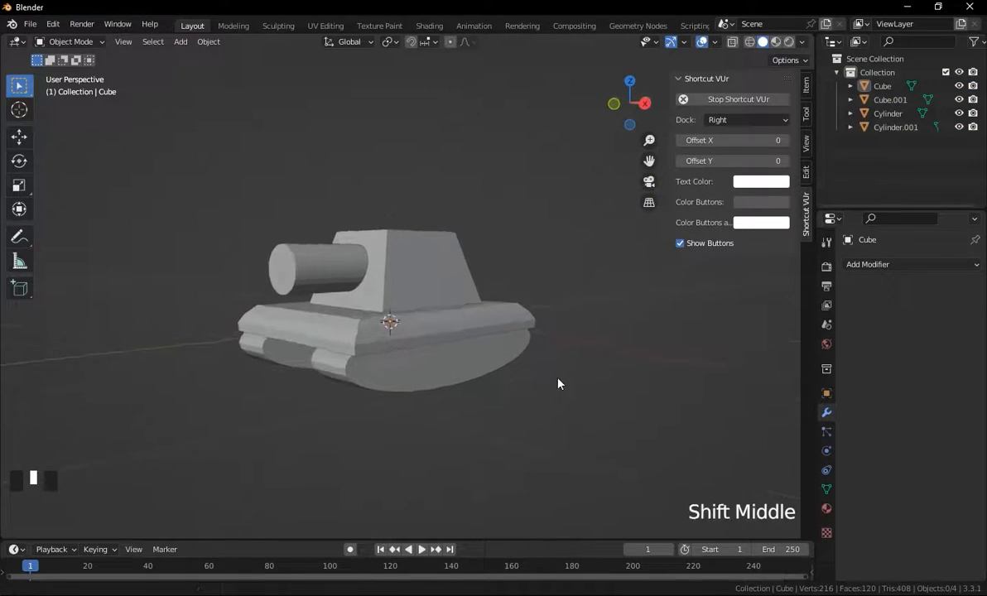
scroll(530, 387, "up", 2)
left_click(312, 294)
middle_click_drag(340, 297, 345, 305, "shift")
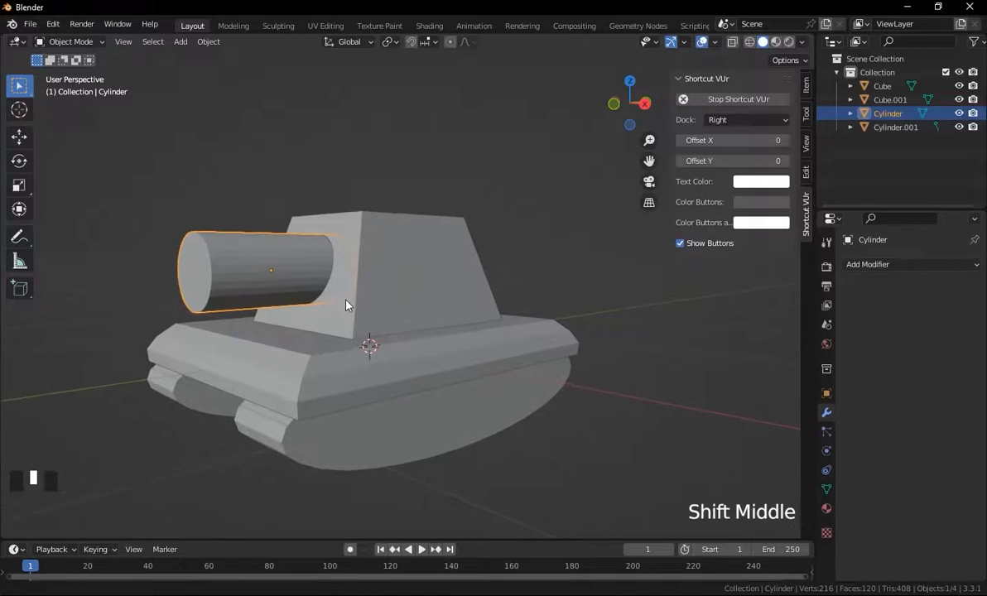
scroll(344, 305, "down", 2)
key("Tab")
key("3")
left_click(278, 281)
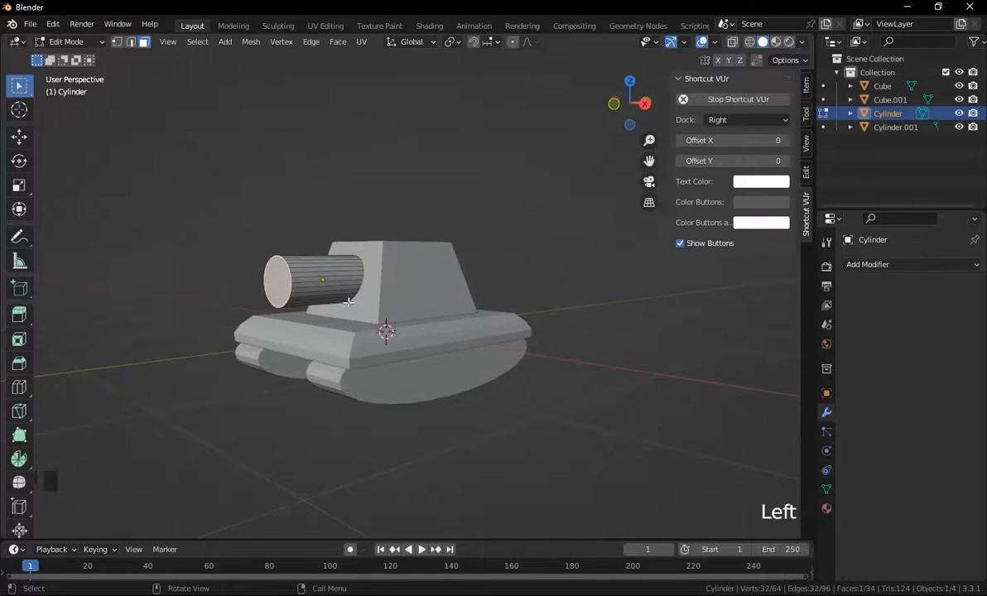
key("x")
left_click(372, 303)
middle_click_drag(276, 293, 280, 290)
Extrude the barrel's open edge loop twice to form a hollow bore, then leave Edit Mode.
key("Tab")
key("Tab")
left_click_drag(309, 238, 192, 424)
scroll(286, 356, "up", 2)
key("e")
left_click(432, 350)
middle_click_drag(432, 350, 460, 345)
key("e")
left_click(416, 325)
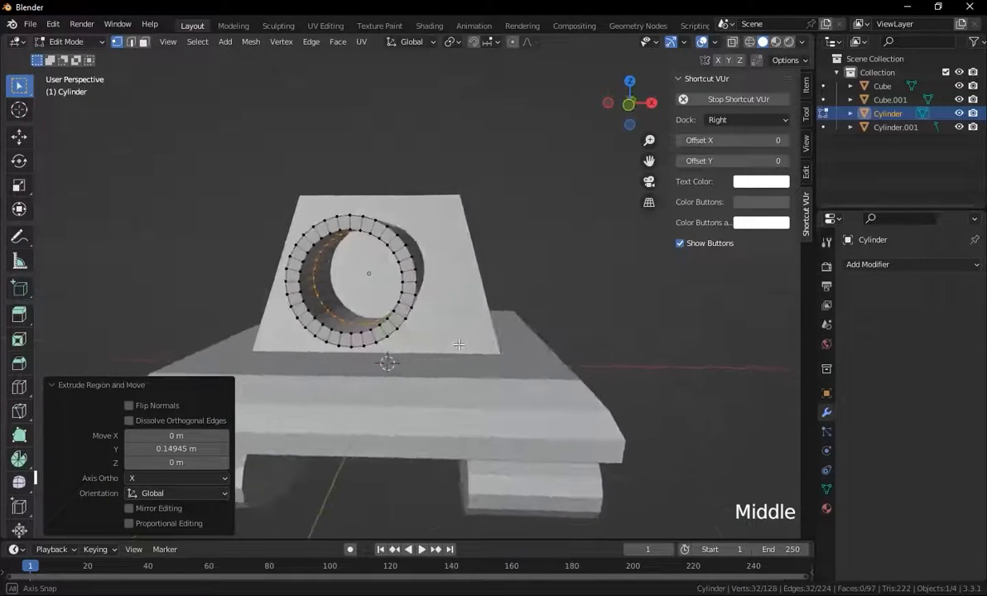
scroll(459, 345, "down", 2)
key("Tab")
middle_click_drag(571, 373, 533, 358)
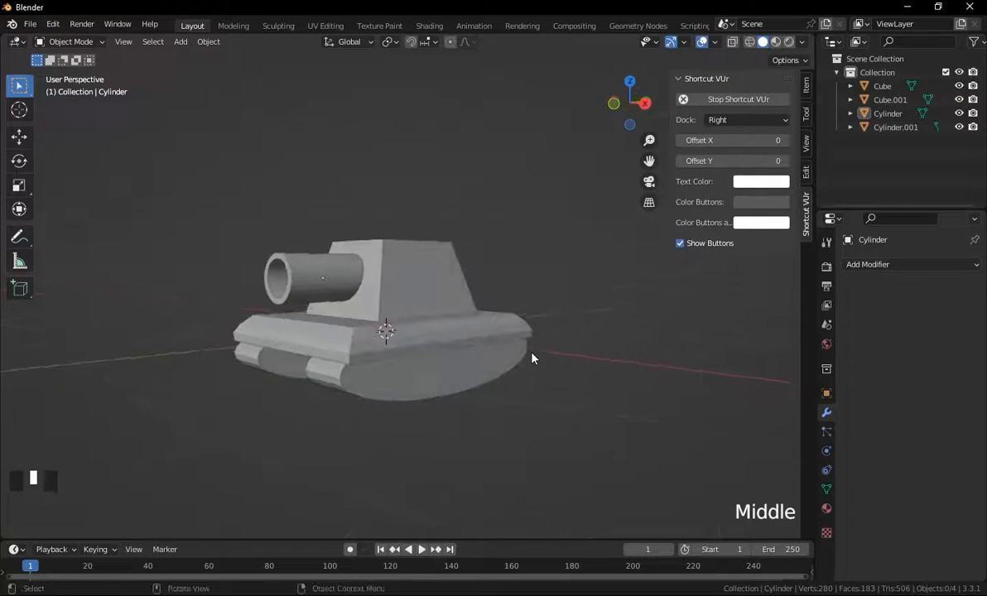
Add a mesh circle at the 3D cursor.
scroll(532, 358, "up", 1)
middle_click_drag(437, 347, 445, 353, "shift")
left_click(449, 370)
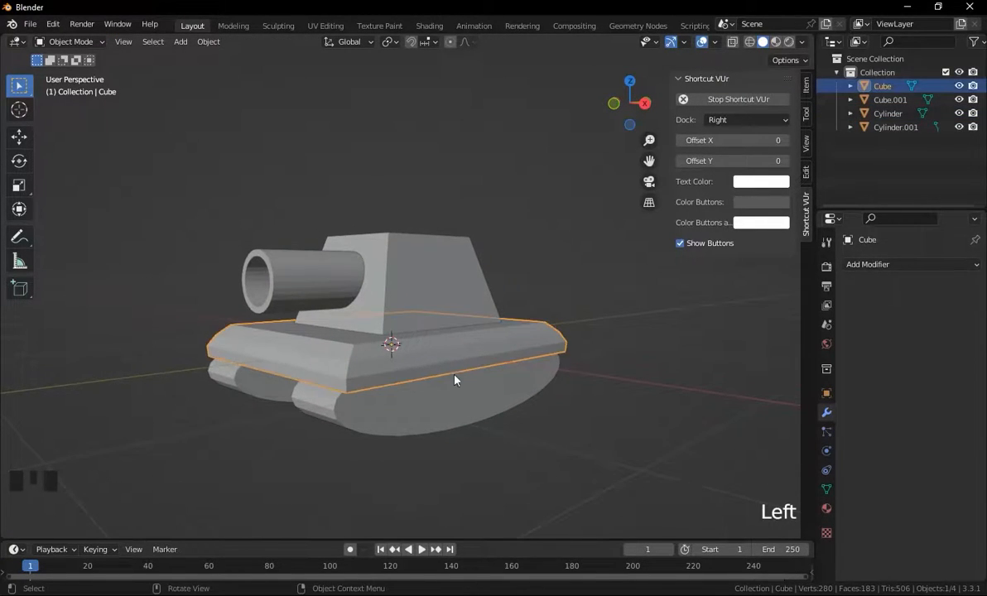
left_click(384, 408)
mouse_move(406, 410)
middle_mouse_down()
mouse_move(404, 429)
mouse_move(331, 414)
mouse_move(557, 412)
mouse_move(388, 413)
middle_mouse_up()
left_click(406, 289)
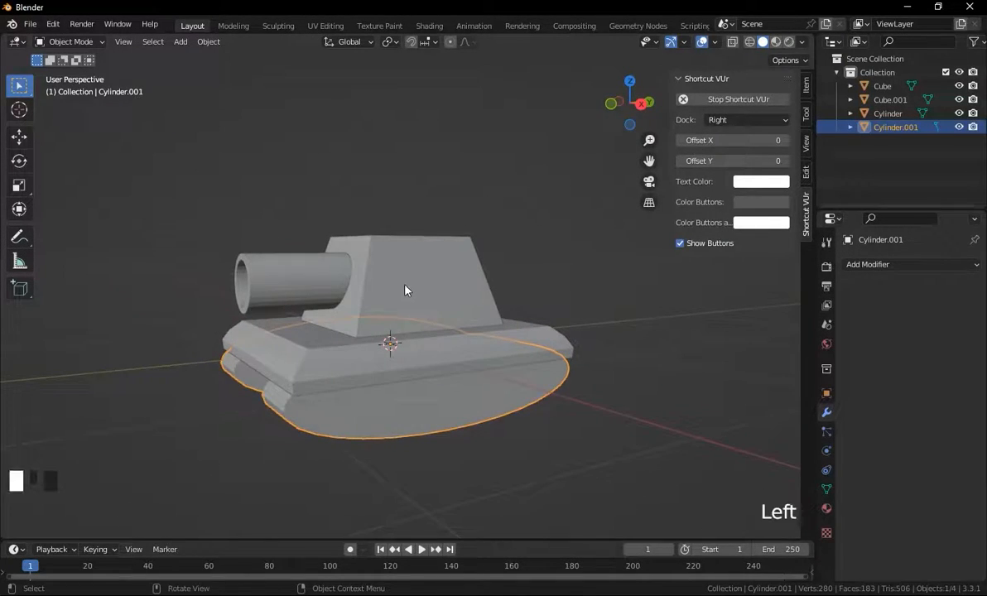
left_click(572, 284)
key("shift+a")
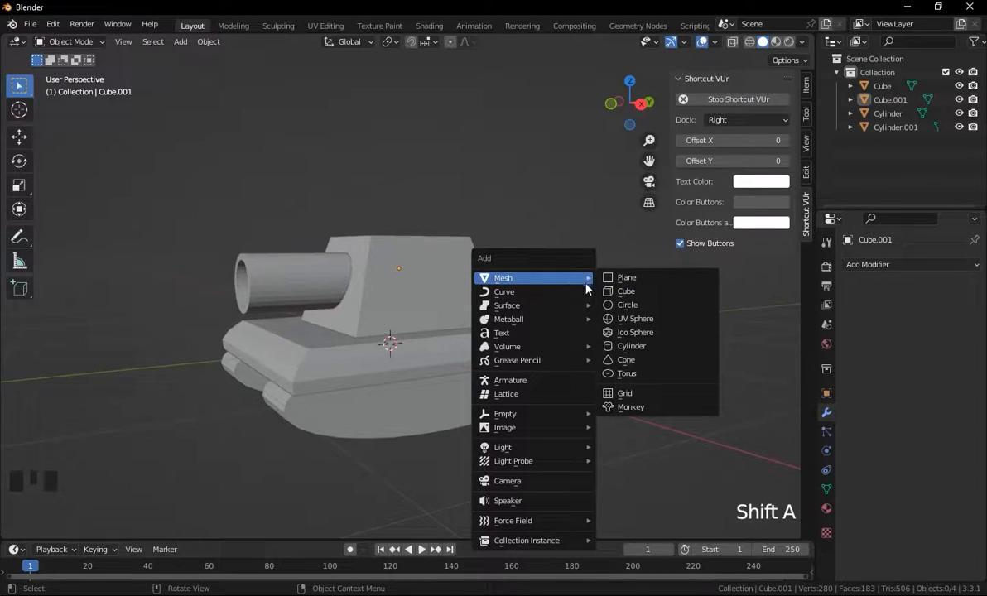
left_click(627, 305)
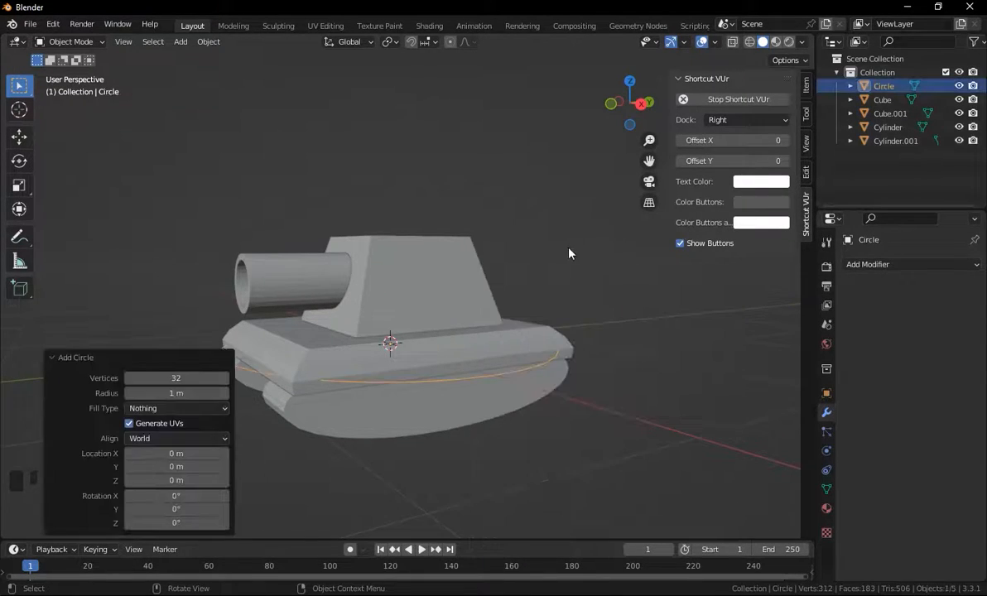
Set the new circle's vertex count to 6.
middle_click_drag(568, 252, 588, 337)
left_click(170, 379)
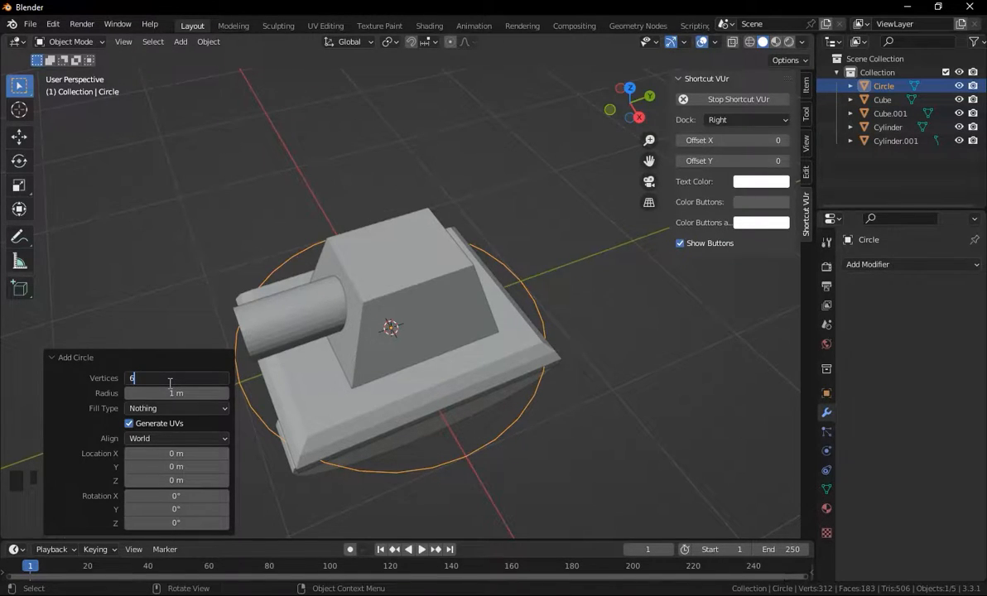
key("Return")
Scale the hexagonal circle down uniformly to about 0.49.
middle_click_drag(590, 394, 641, 180)
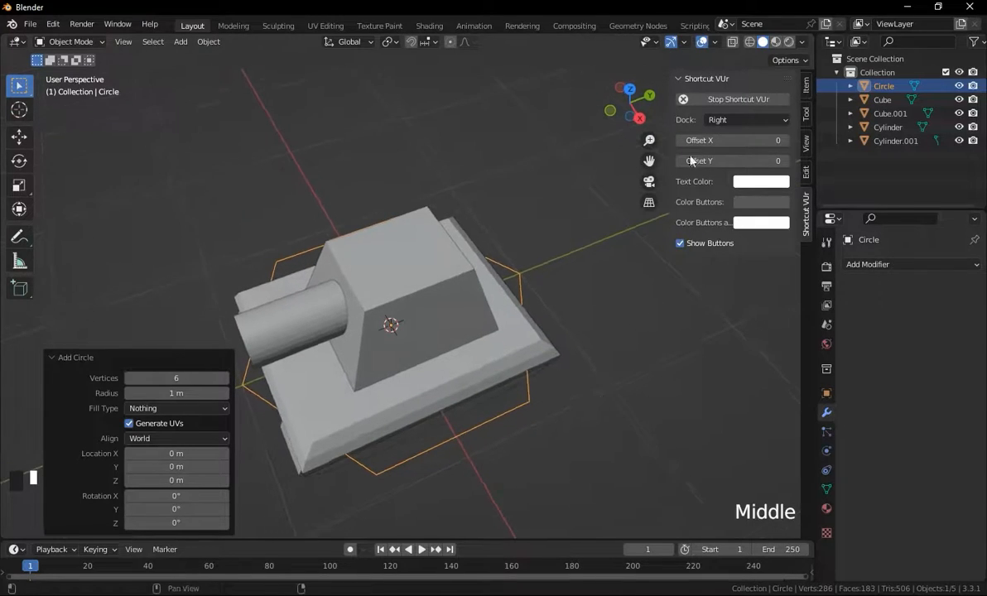
left_click(630, 88)
key("s")
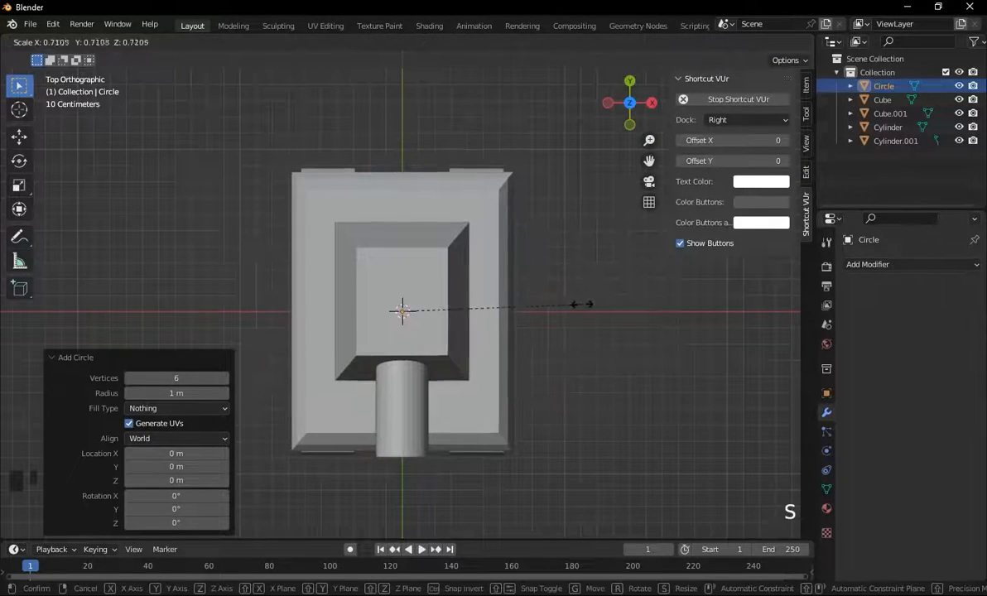
left_click(527, 309)
Move the hexagonal circle up along Z so it floats above the turret.
key("g")
key("z")
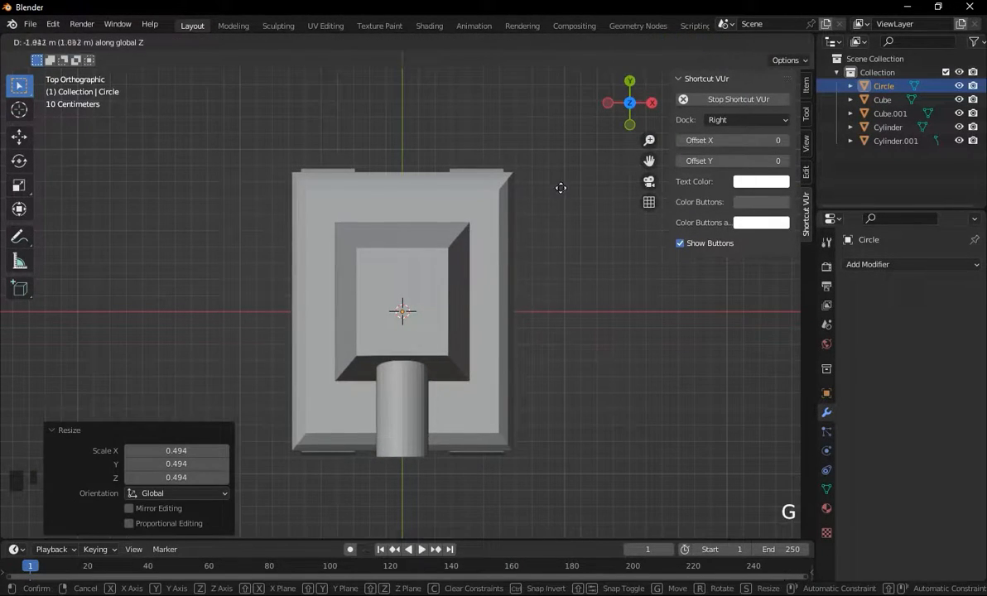
left_click(568, 406)
middle_click_drag(570, 405, 481, 194)
key("g")
key("z")
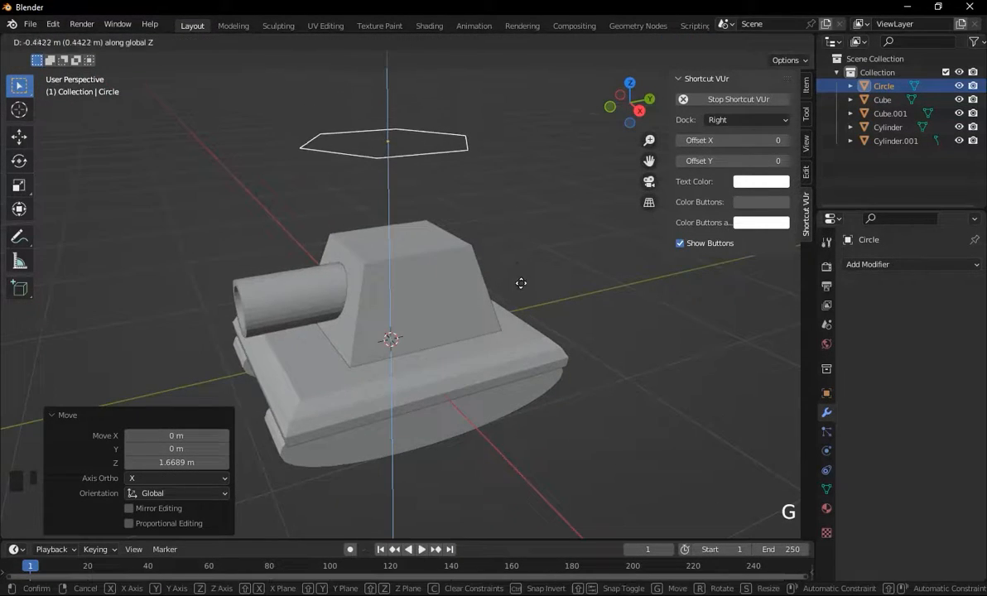
left_click(522, 284)
In Edit Mode, fill the hexagon with a face and extrude it about 0.19 m down along Z, then leave Edit Mode.
key("Tab")
middle_click_drag(521, 285, 484, 207)
key("e")
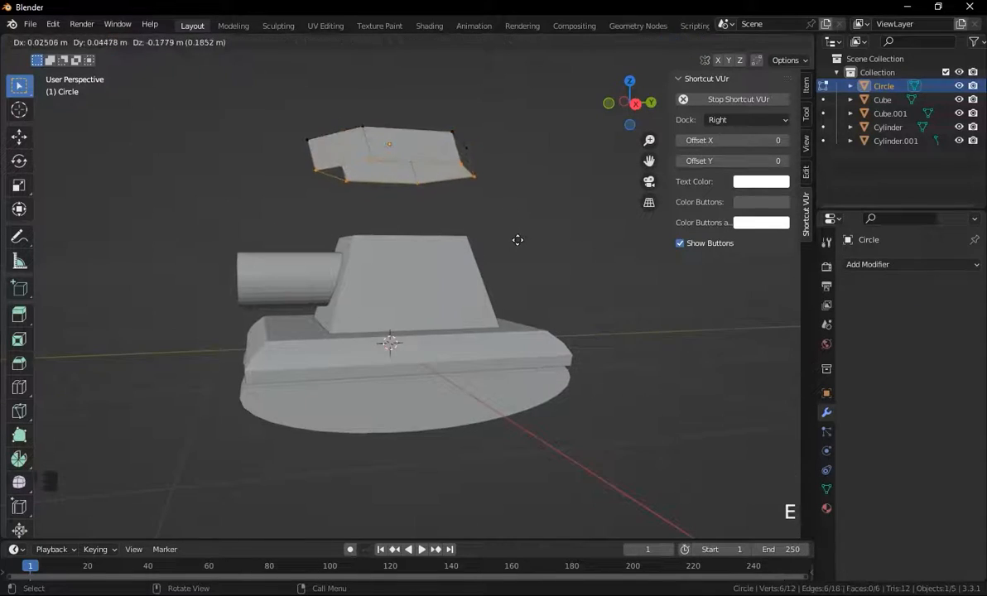
left_click(517, 240)
key("ctrl+z")
key("f")
key("e")
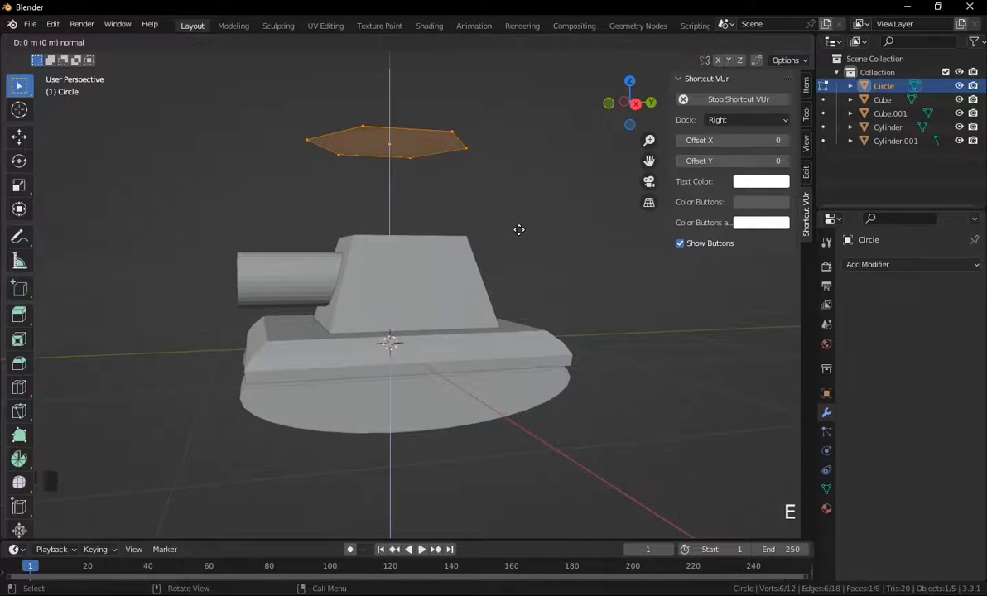
key("z")
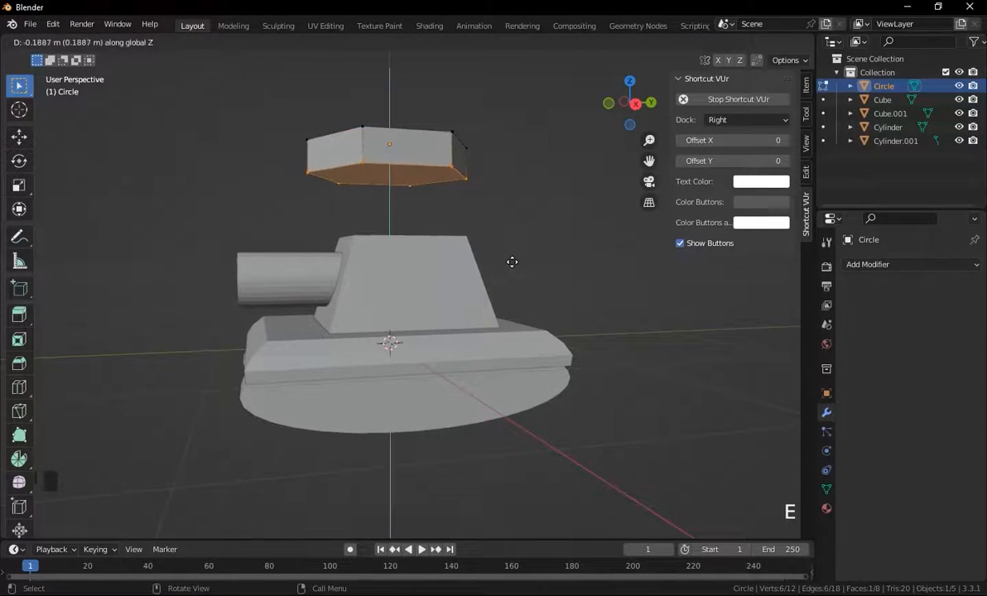
left_click(513, 262)
middle_click_drag(512, 266, 494, 191)
key("Tab")
Scale the hexagonal prism down uniformly to about 0.44.
left_click(421, 158)
middle_click_drag(421, 158, 541, 245)
key("s")
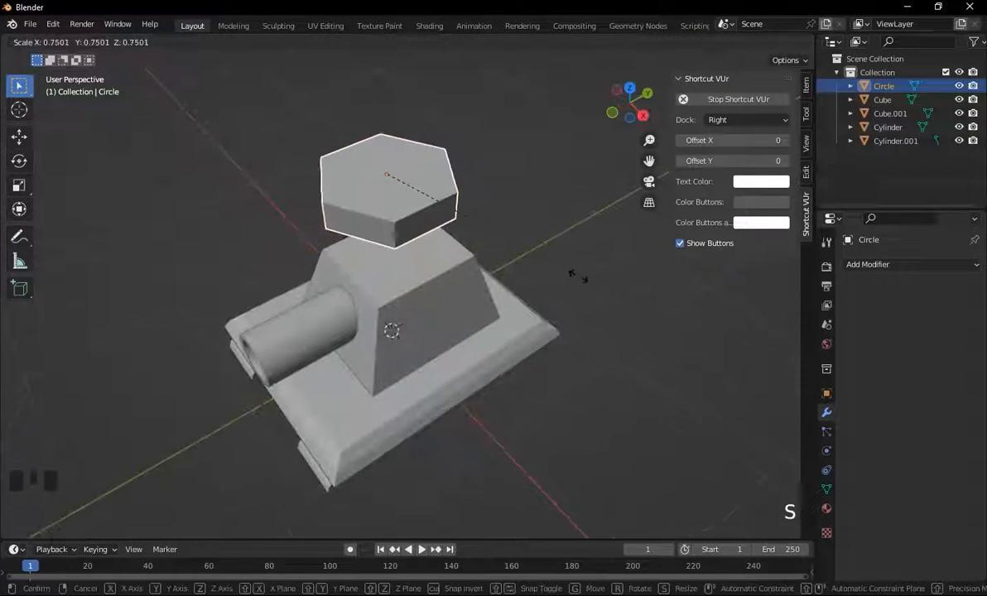
left_click(518, 220)
middle_click_drag(554, 196, 612, 133)
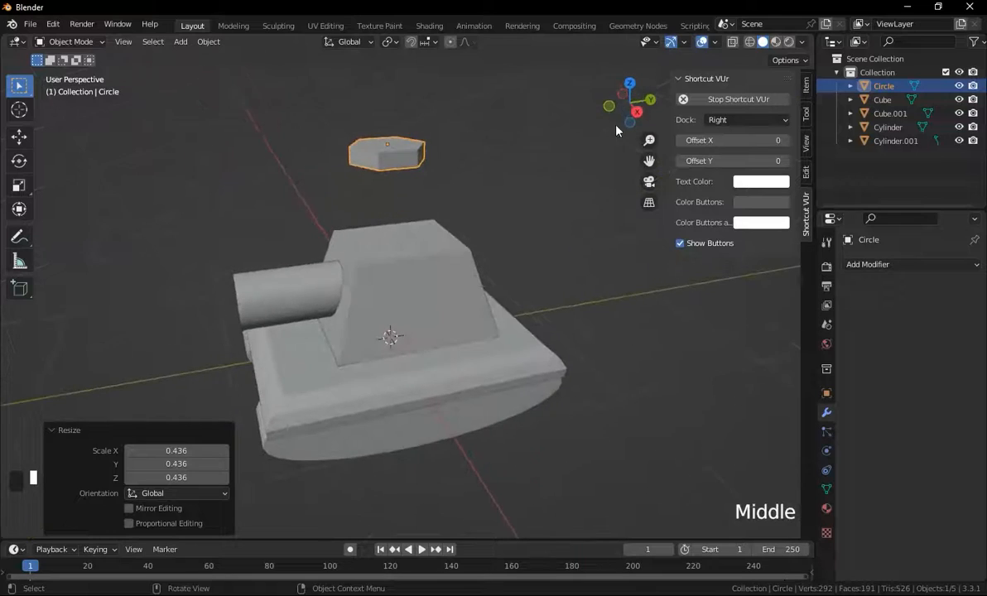
Lower the hexagonal prism about 0.40 m along Z toward the turret top.
left_click(636, 111)
key("g")
key("z")
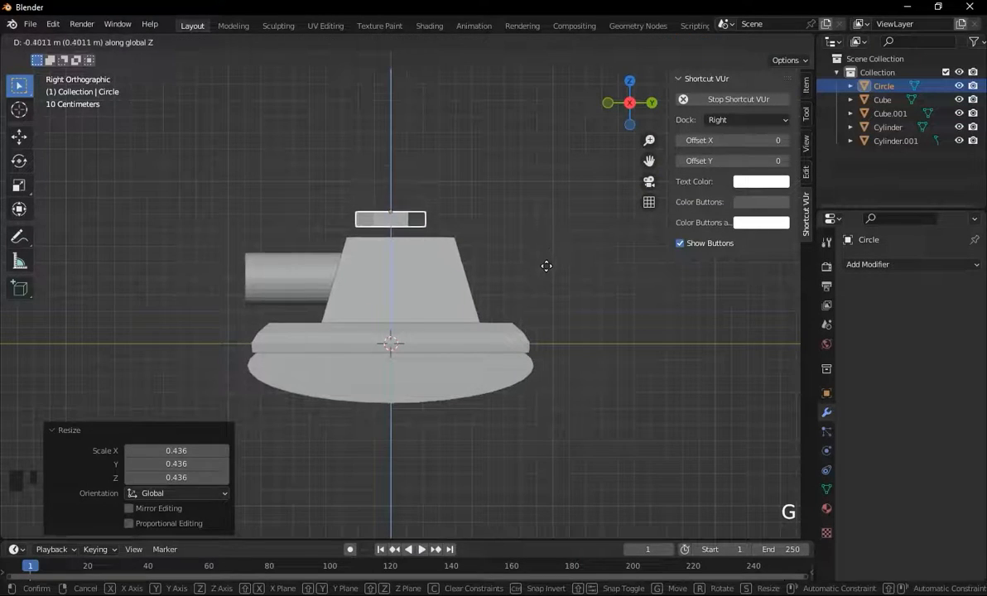
left_click(544, 273)
Scale the hexagonal prism to about 0.49 and lower it a further 0.05 m along Z.
key("s")
left_click(518, 287)
key("g")
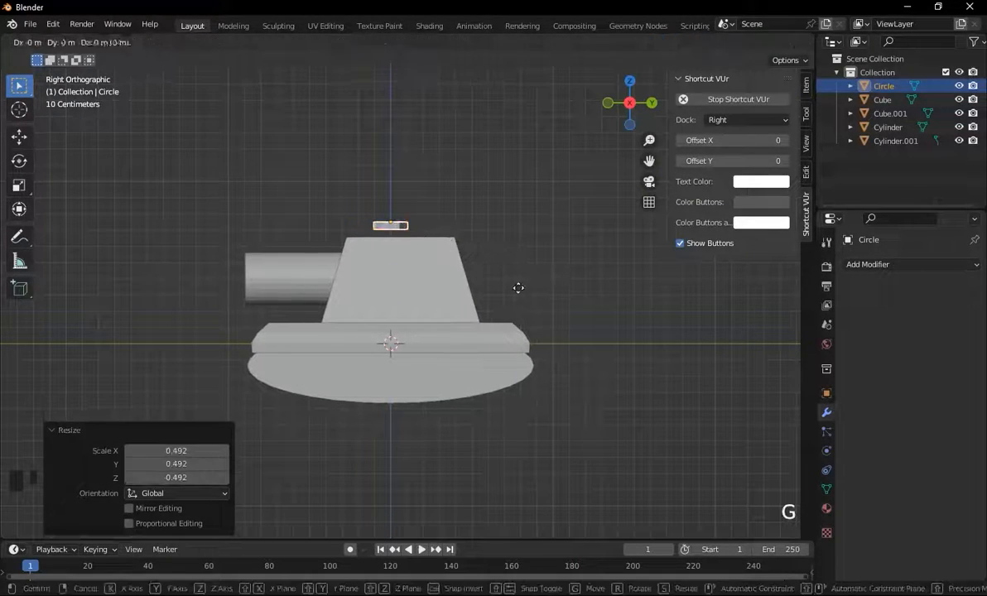
key("z")
left_click(524, 295)
Reposition the hexagonal piece on the turret top in plan view and scale it down further.
middle_click_drag(524, 295, 626, 126)
left_click(631, 91)
key("g")
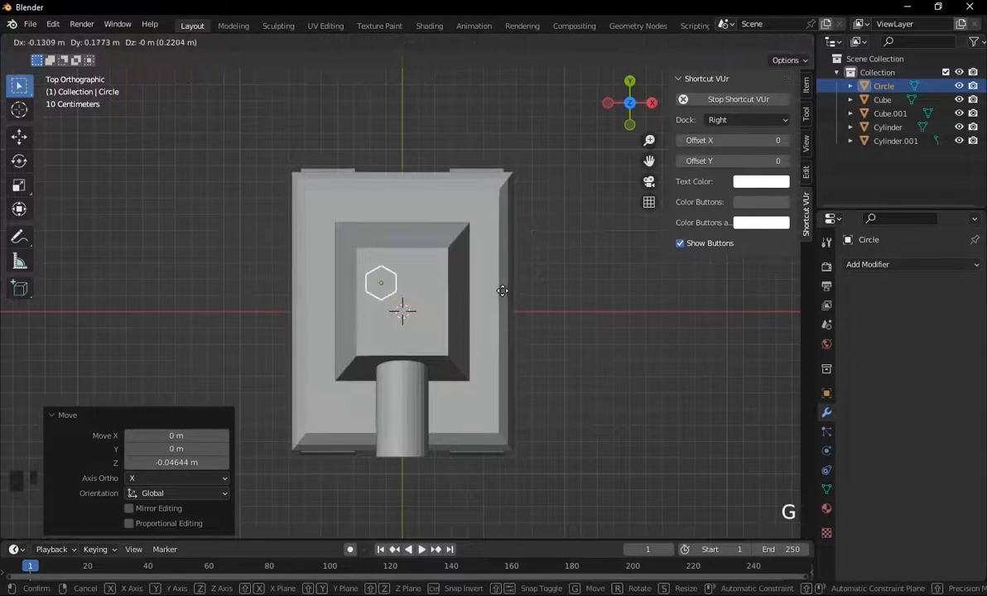
left_click(528, 286)
key("s")
left_click(552, 284)
middle_click_drag(552, 285, 530, 168)
left_click(516, 213)
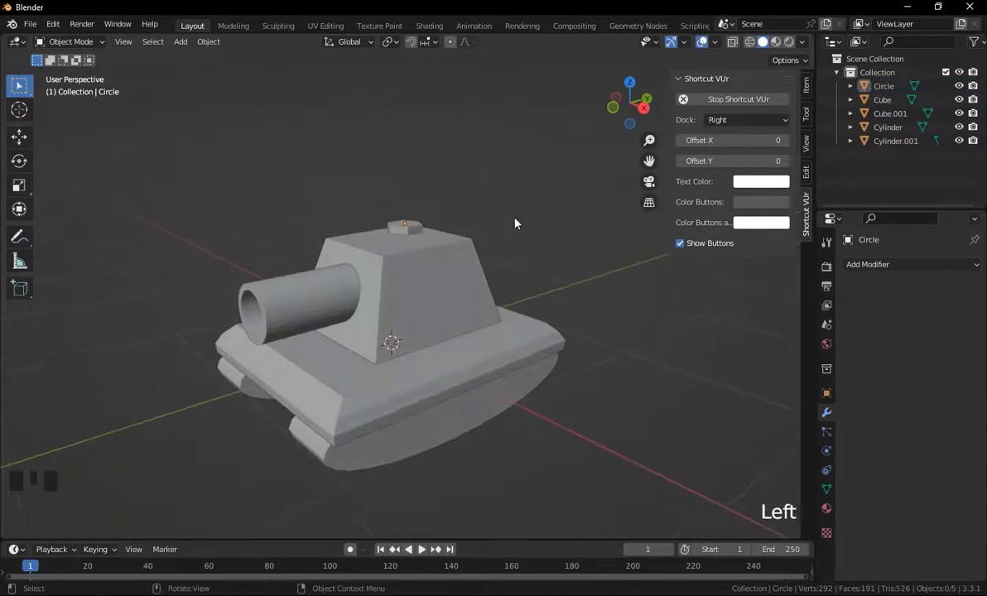
Add a mesh cube at the 3D cursor.
middle_click_drag(516, 214, 524, 217)
middle_click_drag(530, 261, 533, 359, "shift")
scroll(481, 279, "up", 2)
left_click(533, 359)
middle_click_drag(559, 279, 590, 287)
left_click(591, 287)
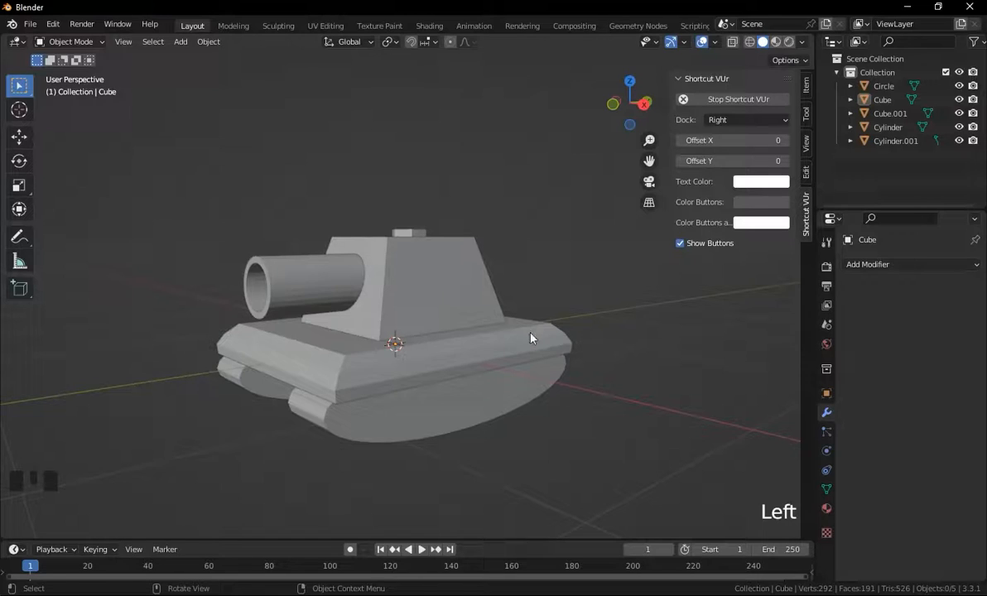
key("shift+a")
mouse_move(683, 288)
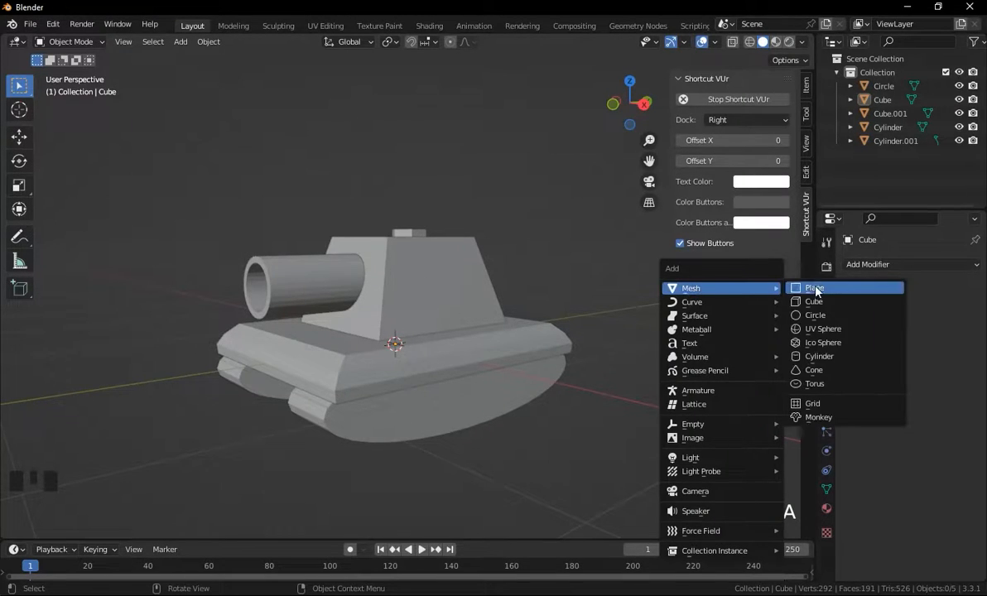
left_click(822, 302)
Scale the new cube down uniformly to a small block of about 0.12.
scroll(630, 323, "down", 5)
key("s")
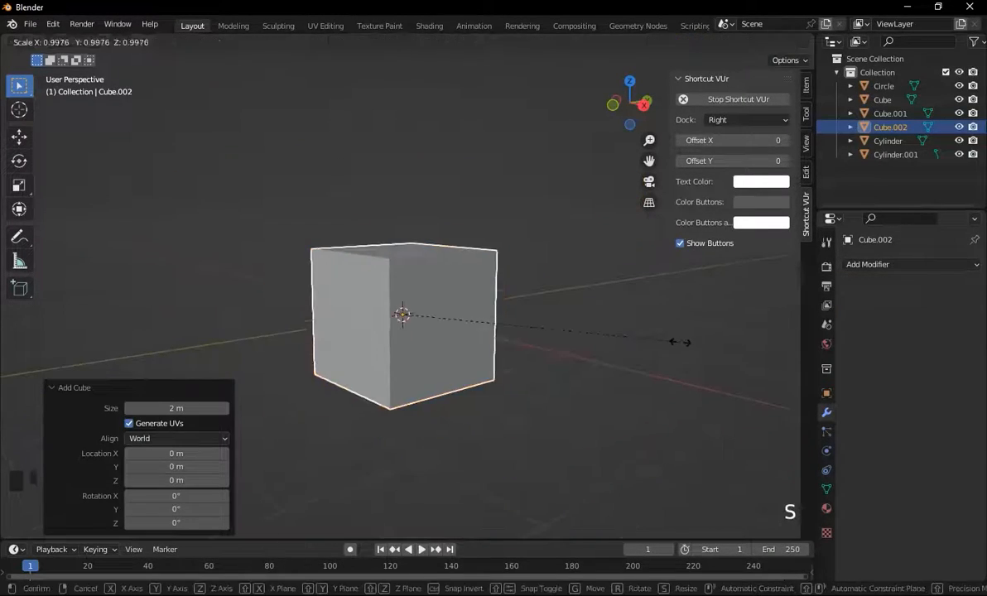
left_click(433, 334)
middle_click_drag(433, 334, 549, 284)
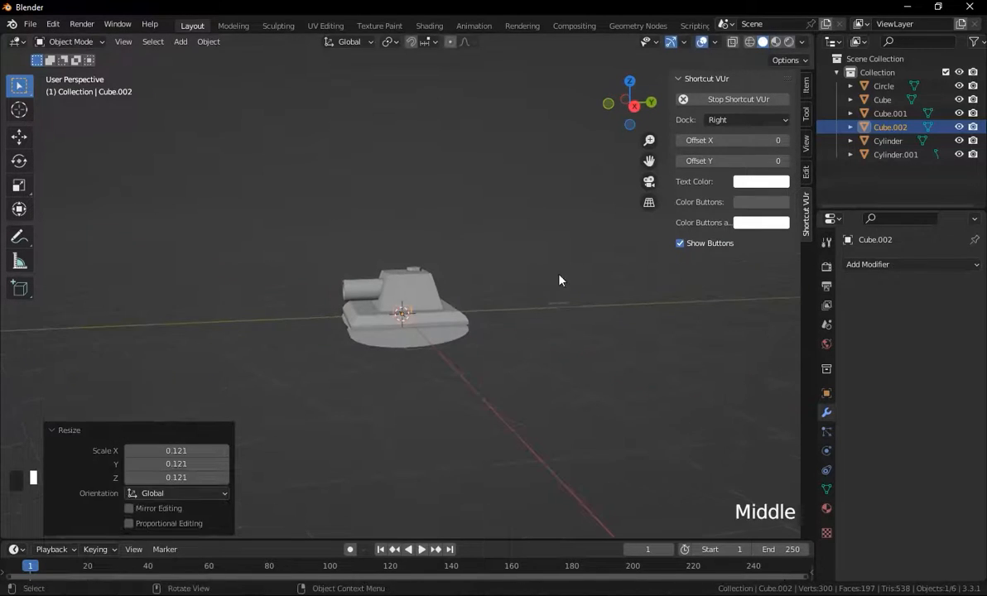
left_click(634, 106)
key("s")
left_click(542, 395)
Move the small cube to about 0.81 m in Y and 0.05 m in Z, at the base plate's front.
key("g")
left_click(600, 383)
middle_click_drag(599, 390, 518, 352)
scroll(565, 361, "up", 4)
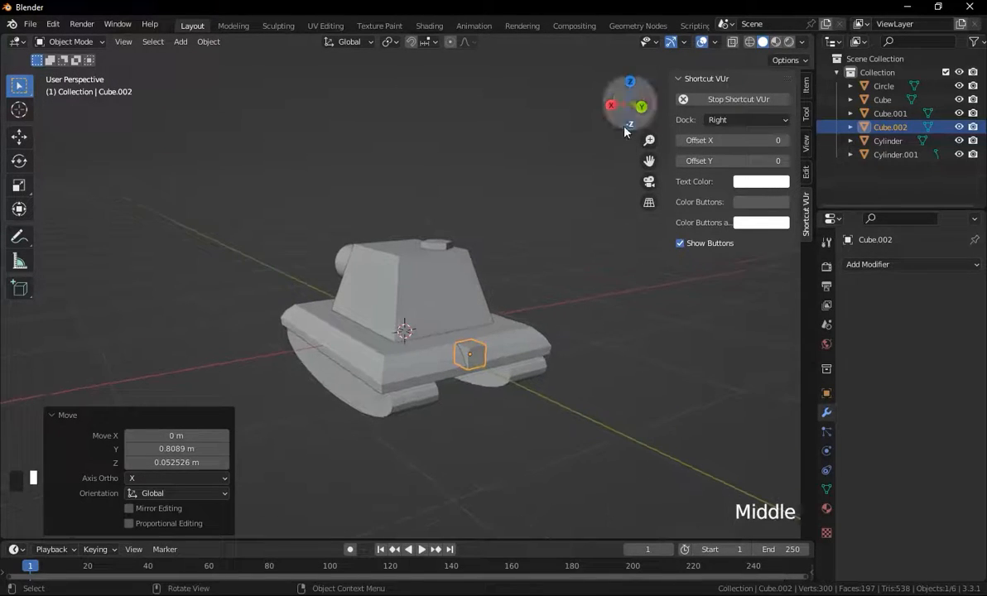
Move the small cube about 0.41 m along X to the base plate's side corner.
left_click(642, 106)
key("g")
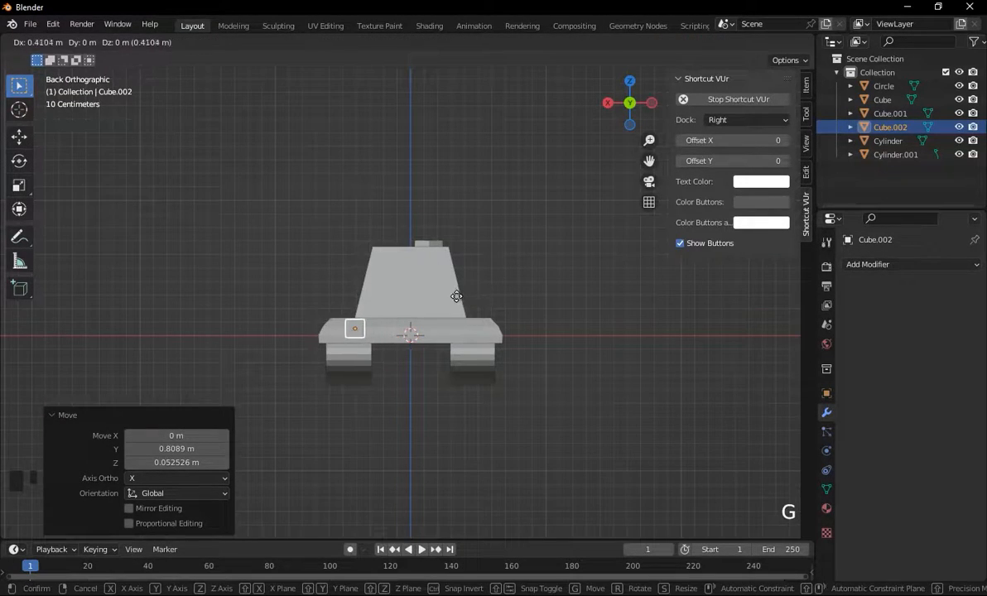
key("x")
left_click(448, 298)
middle_click_drag(448, 302, 539, 364)
left_click(587, 409)
middle_click_drag(543, 404, 602, 405)
left_click(514, 366)
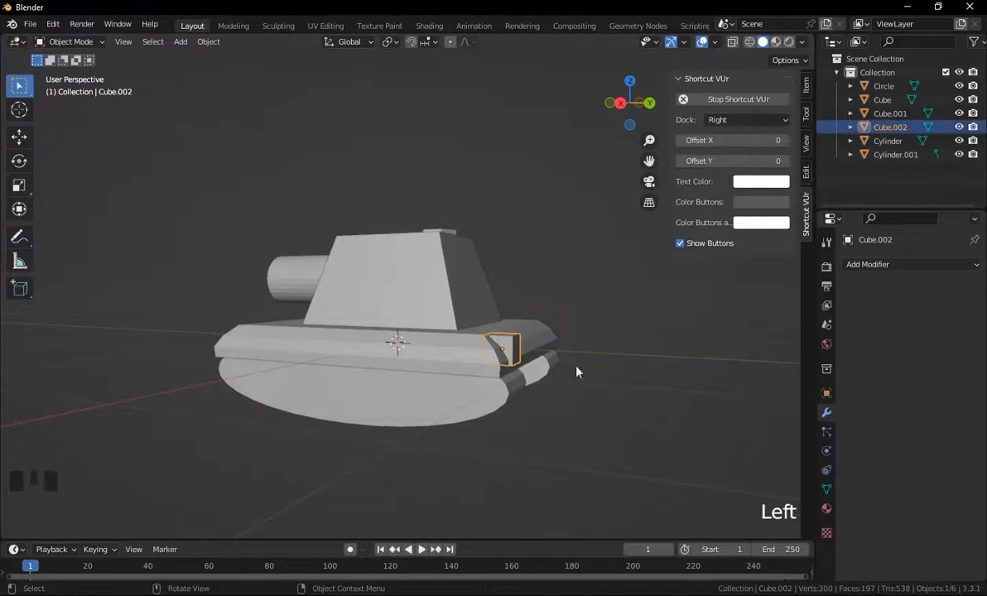
Scale the small cube to about 0.62.
key("s")
left_click(646, 404)
middle_click_drag(669, 407, 591, 399)
Nudge the small cube into place on the base plate's corner edge.
left_click(632, 105)
key("g")
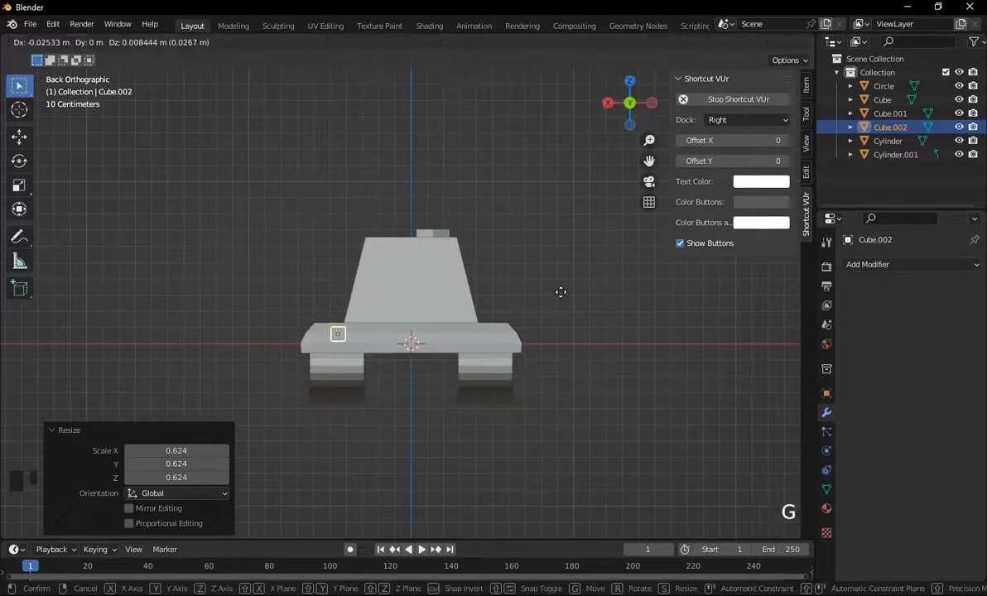
left_click(562, 293)
middle_click_drag(494, 258, 533, 266)
left_click(654, 311)
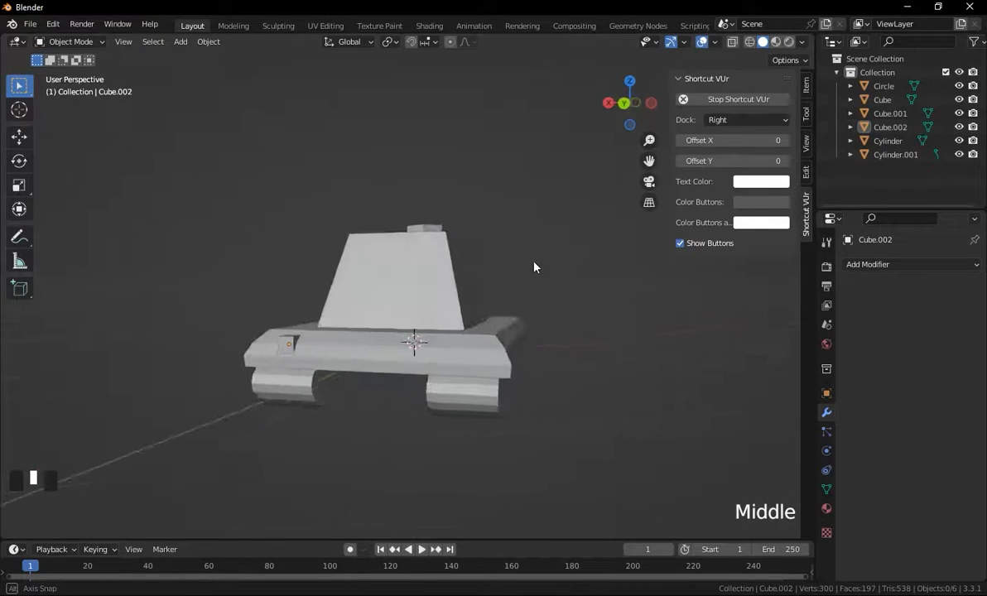
left_click(296, 344)
middle_click_drag(296, 344, 585, 161)
key("g")
left_click(485, 335)
left_click(623, 110)
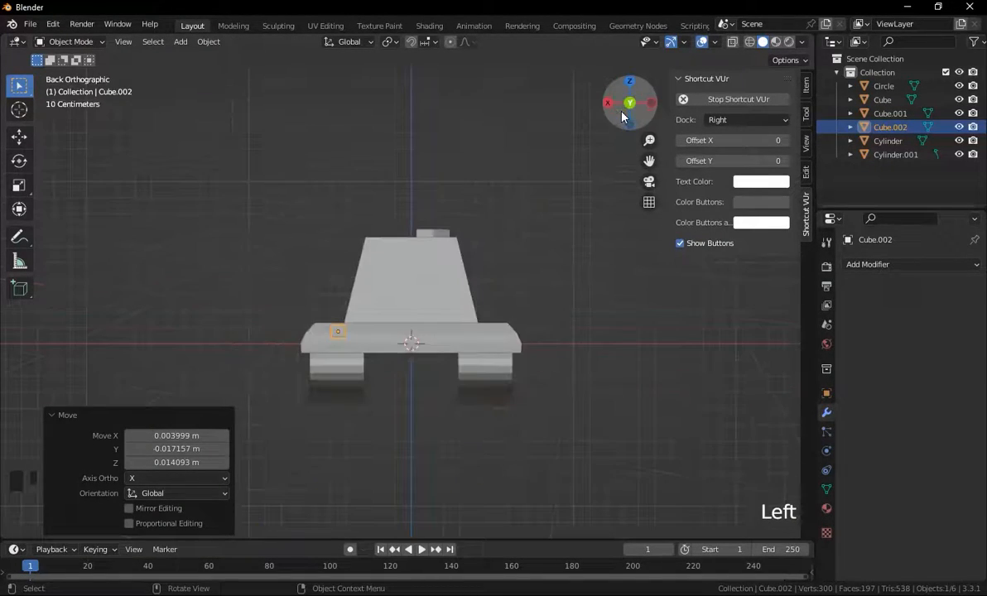
Set the small cube's origin to the 3D cursor.
left_click(893, 266)
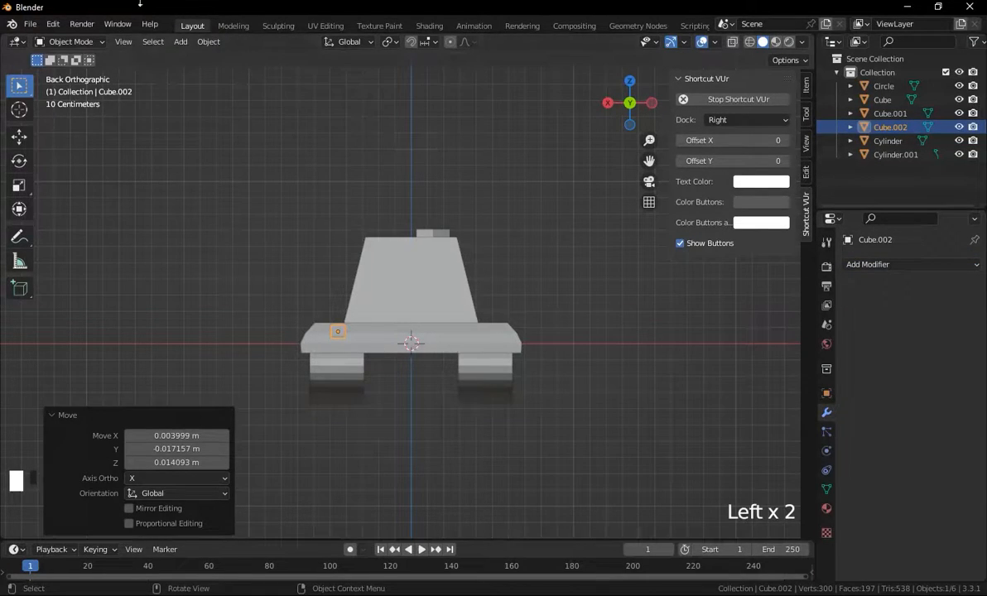
left_click(207, 41)
mouse_move(265, 72)
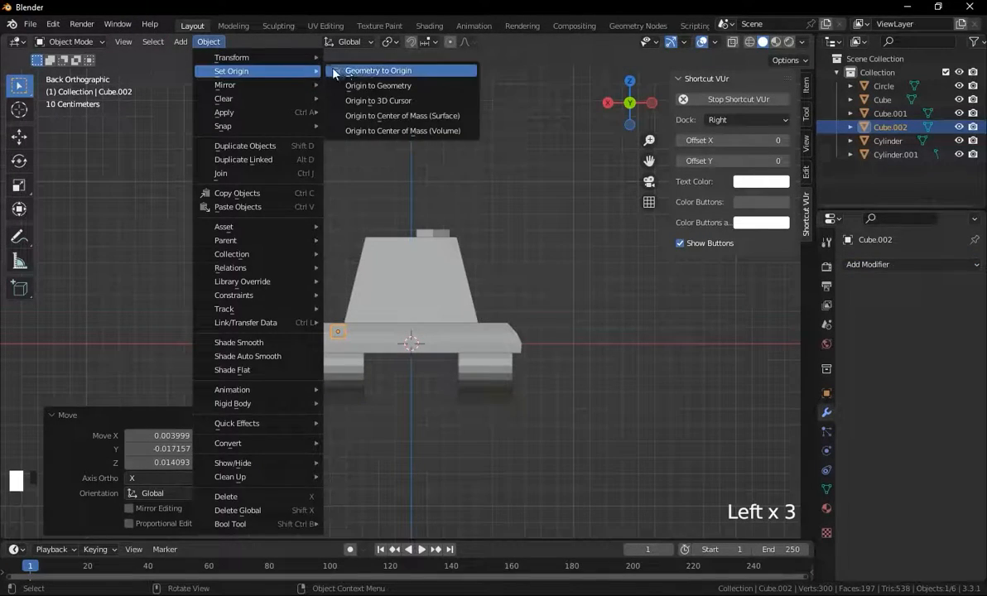
left_click(377, 101)
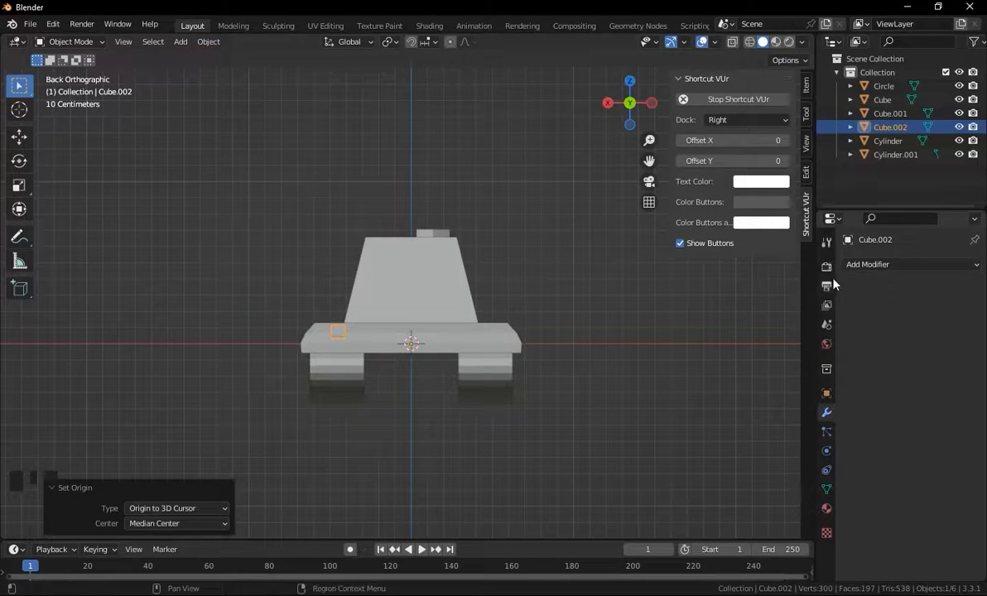
Add a Mirror modifier on the X axis to the small cube and apply it.
left_click(867, 265)
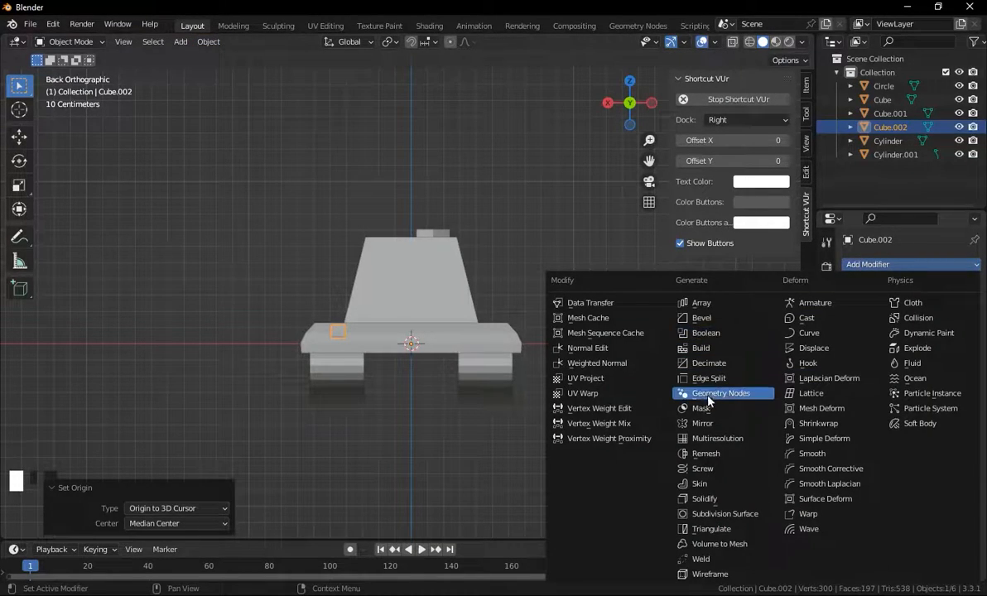
left_click(702, 423)
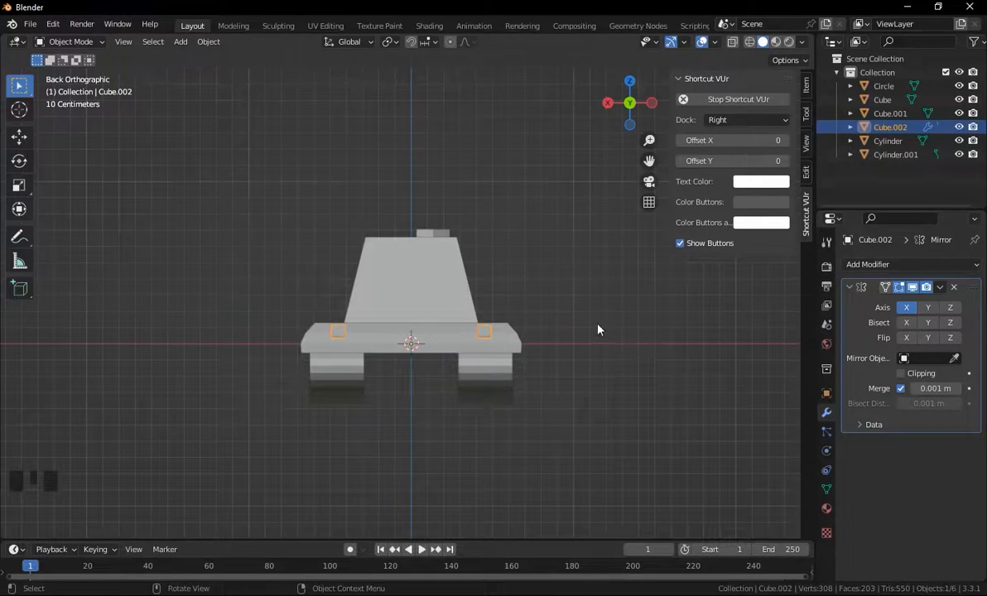
middle_click_drag(597, 328, 697, 357)
middle_click_drag(637, 322, 651, 307)
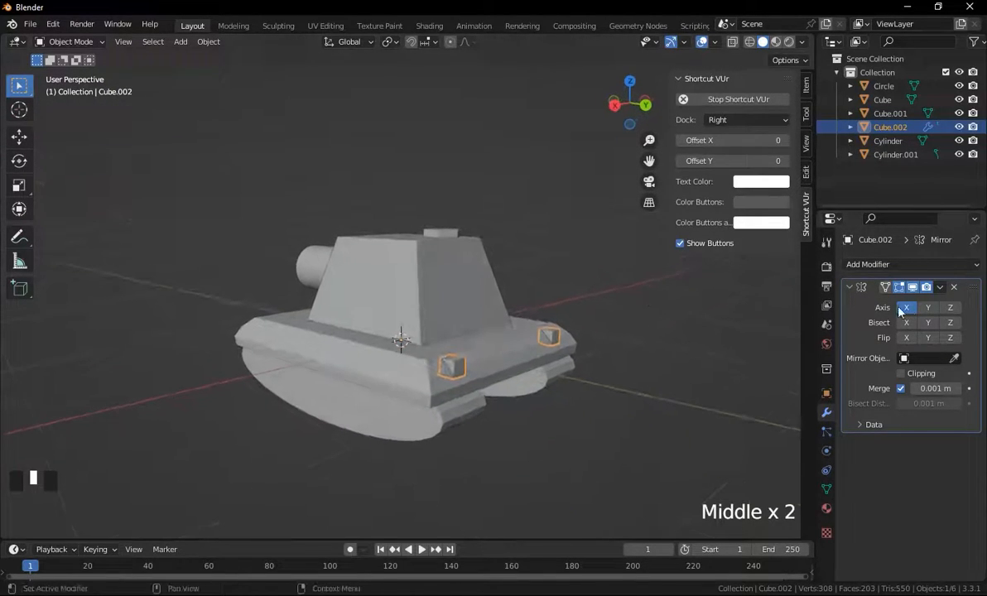
left_click(941, 289)
left_click(906, 305)
left_click(693, 359)
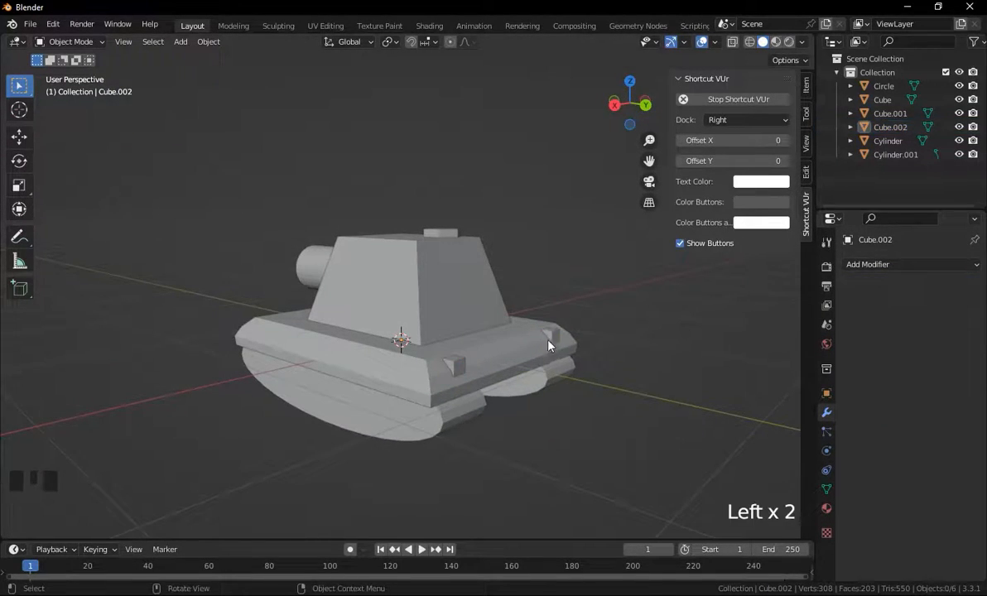
Add a Boolean Difference modifier to the small cubes and switch its solver to Fast.
left_click(550, 340)
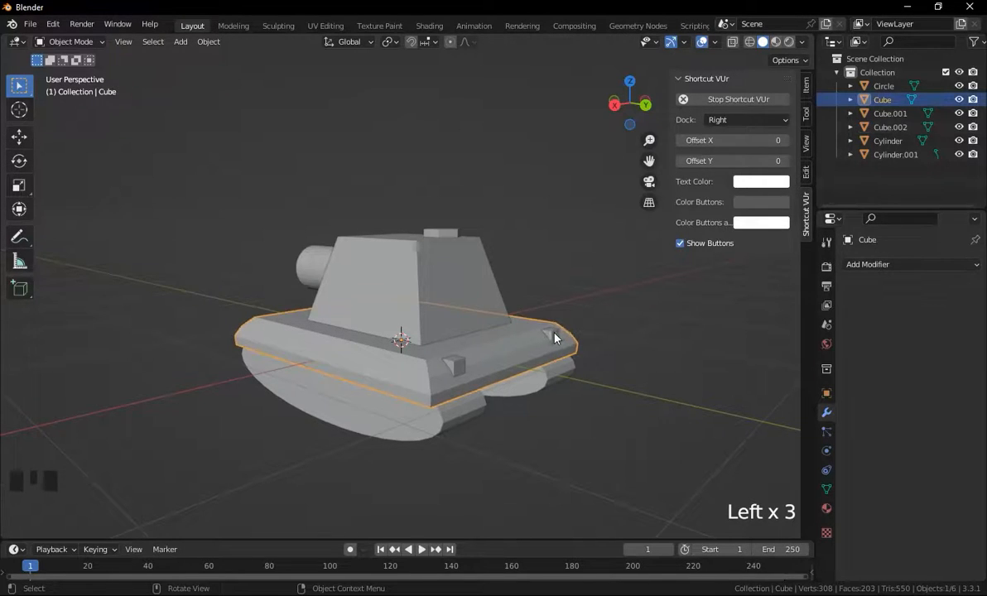
left_click(552, 336)
left_click(881, 264)
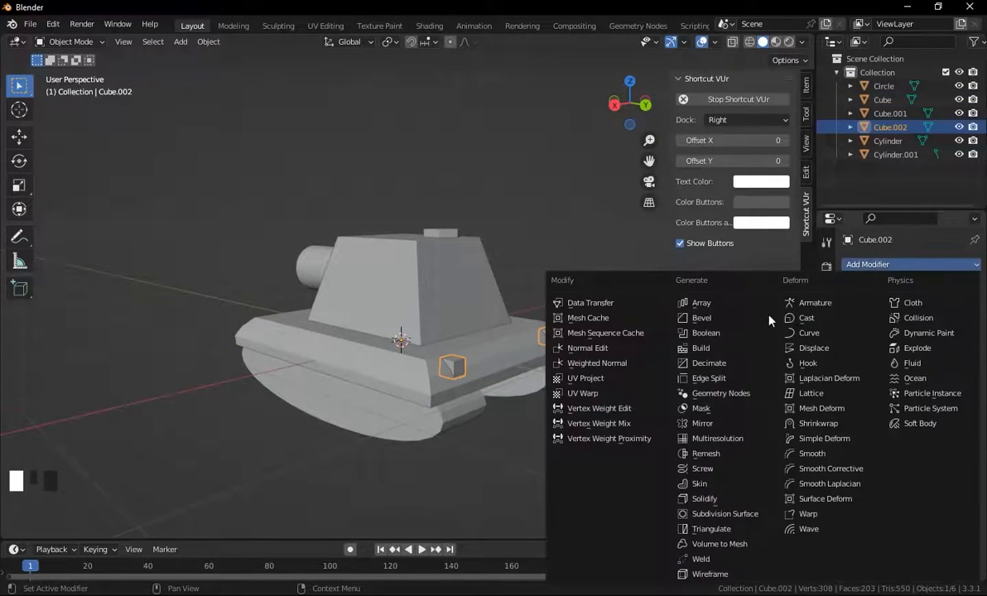
left_click(704, 333)
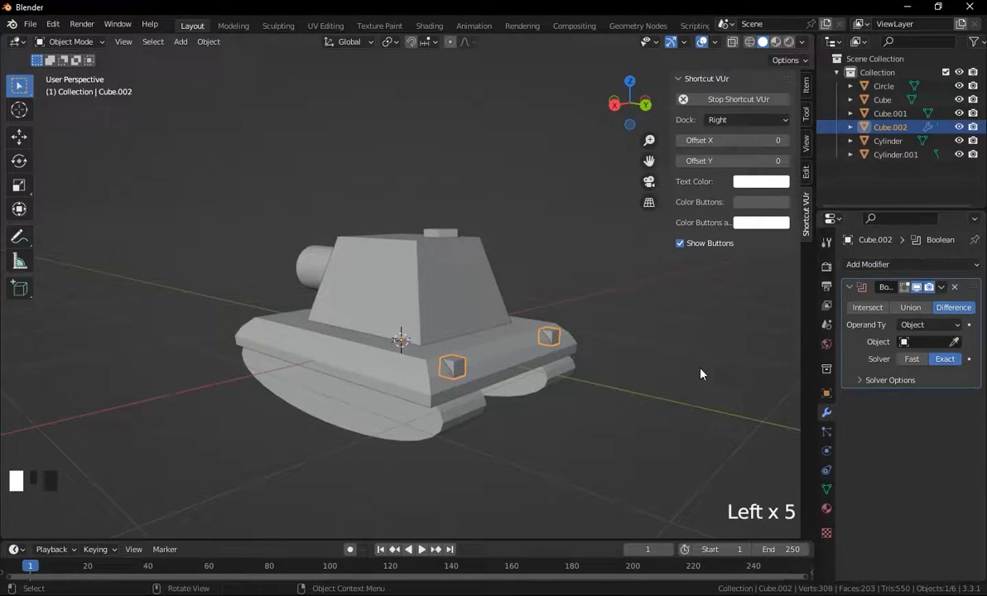
left_click(913, 358)
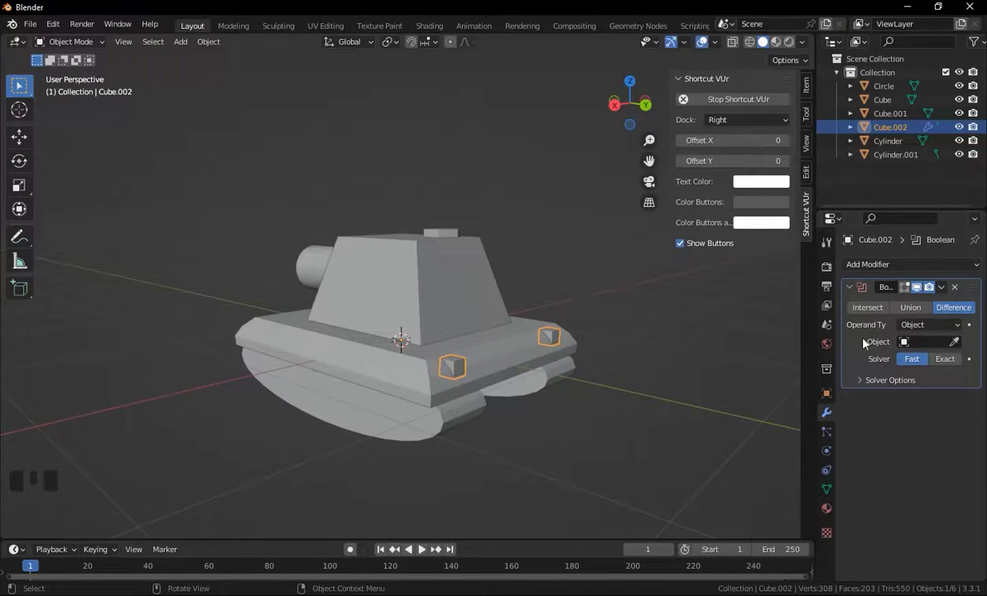
Set the Boolean's object to the base plate Cube and apply the modifier.
left_click(954, 341)
left_click(439, 331)
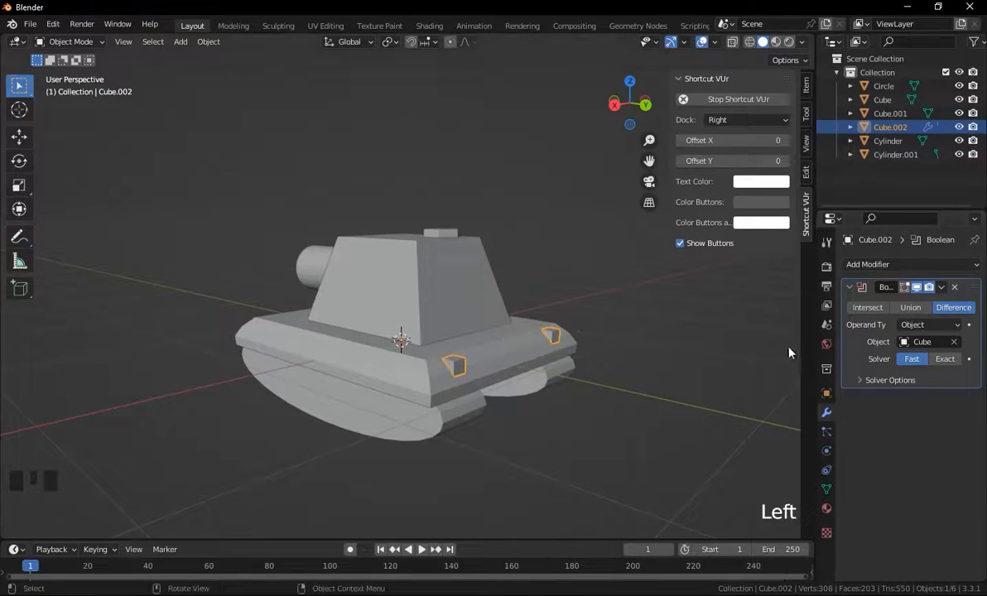
left_click(941, 286)
left_click(880, 301)
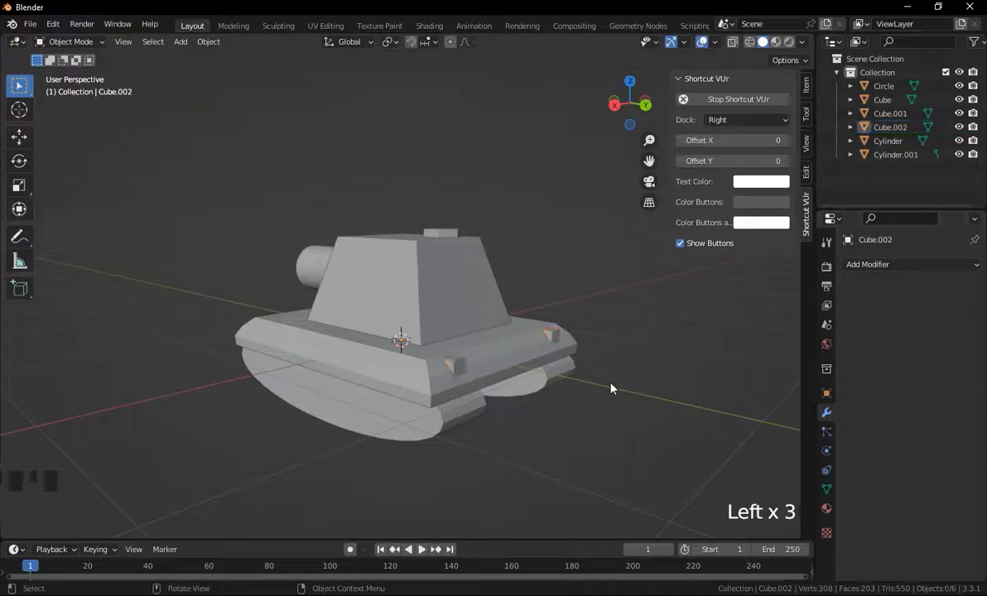
left_click(452, 367)
middle_click_drag(452, 367, 667, 337)
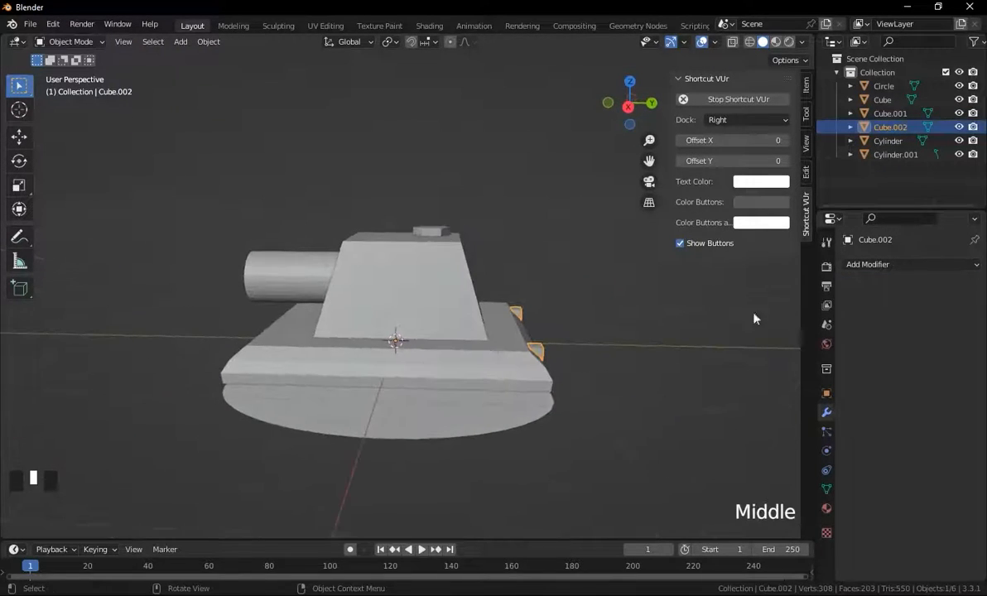
left_click(878, 265)
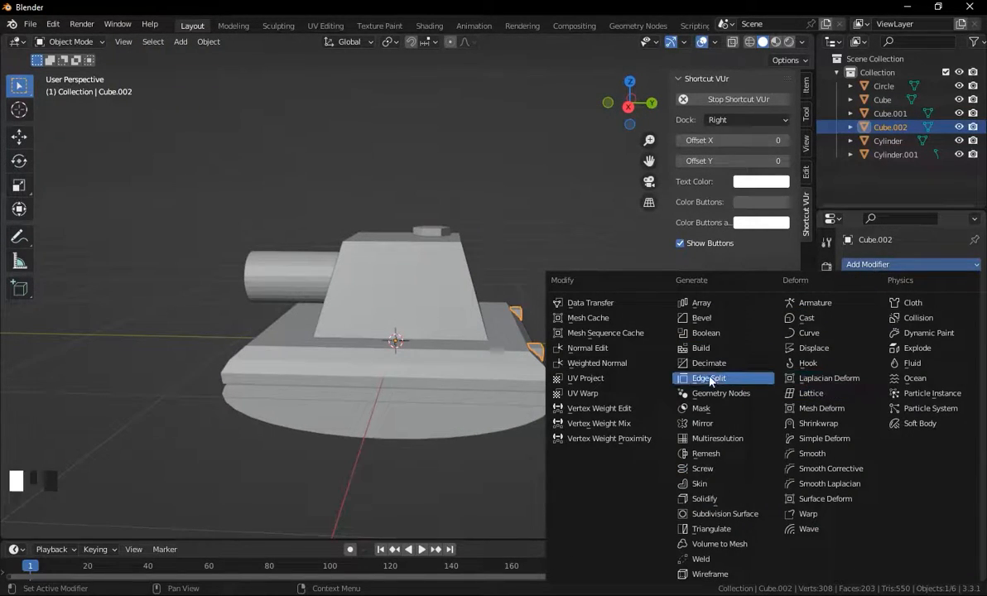
left_click(702, 410)
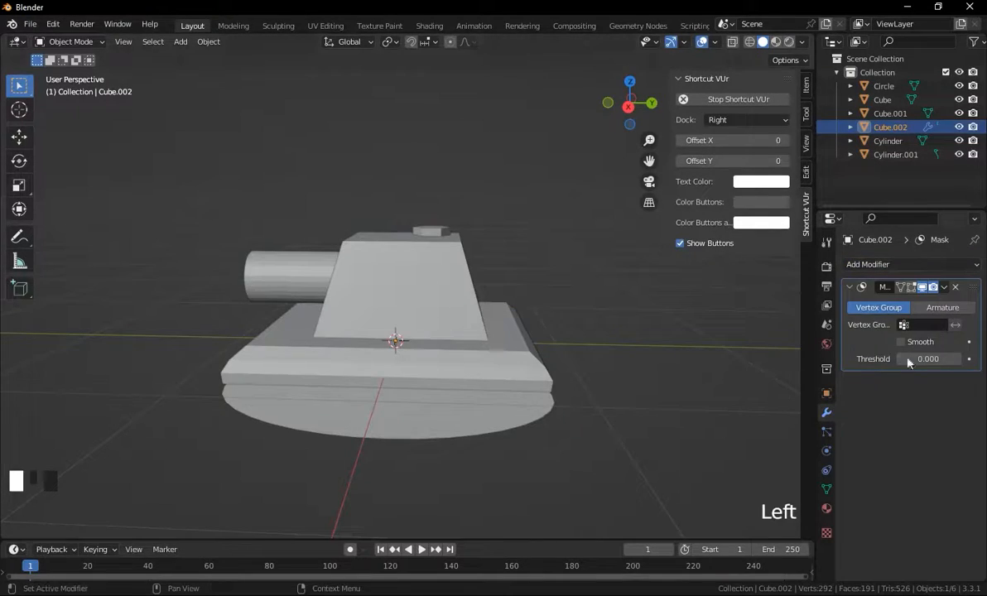
left_click(955, 287)
Add a Mirror modifier on the Y axis to the small corner cubes and apply it.
left_click(884, 268)
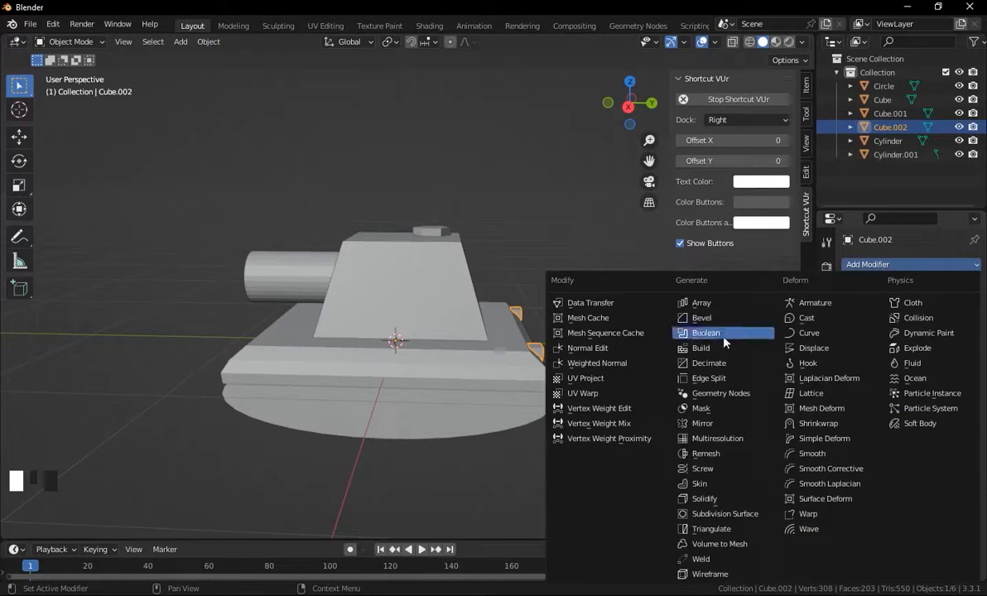
left_click(704, 424)
left_click(928, 307)
left_click(907, 307)
middle_click_drag(418, 371, 514, 364)
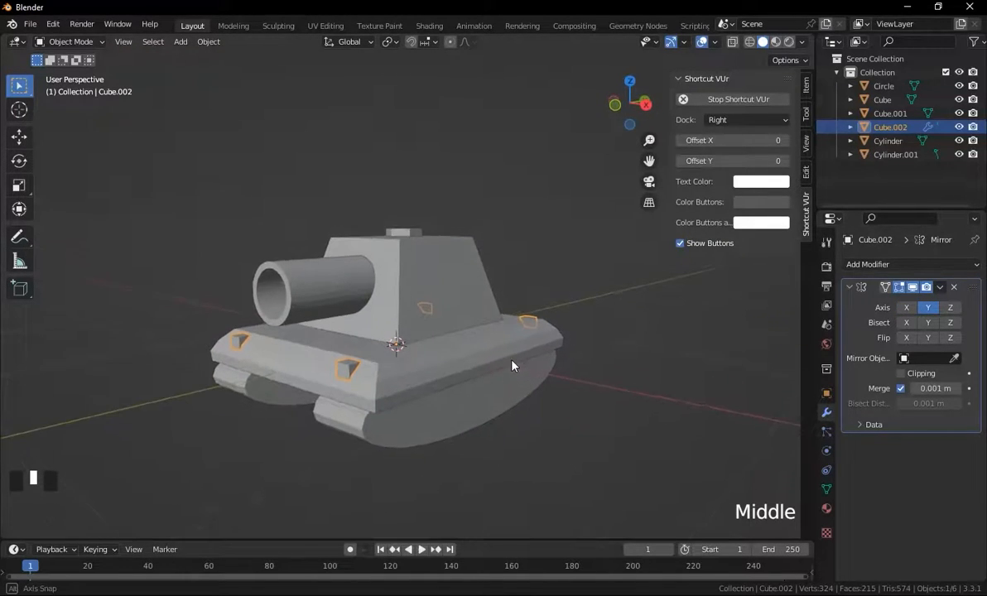
left_click(940, 286)
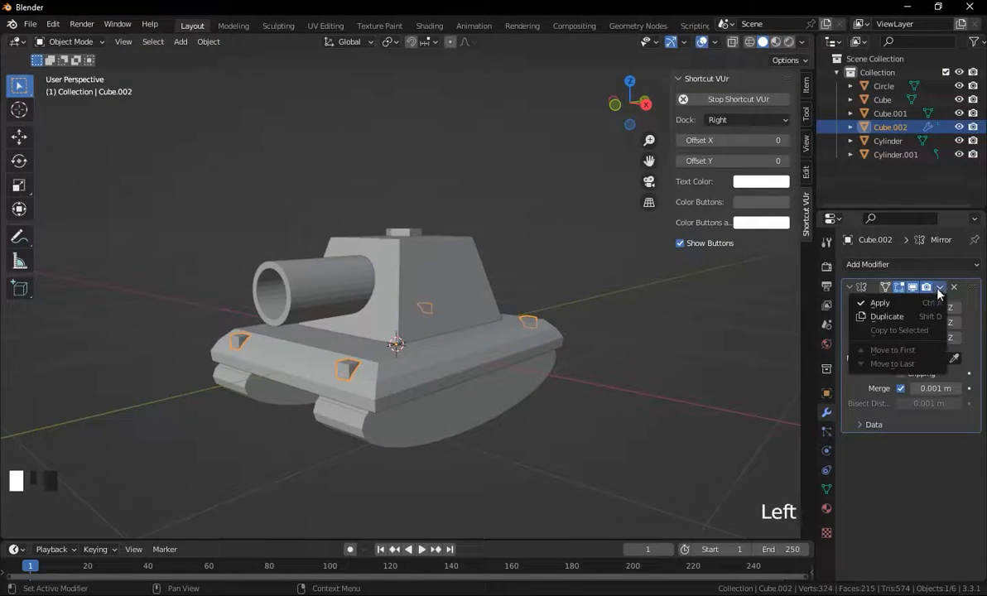
left_click(873, 301)
In Edit Mode with X-ray, select the two front corner blocks and separate them into their own object.
left_click(348, 373)
key("Tab")
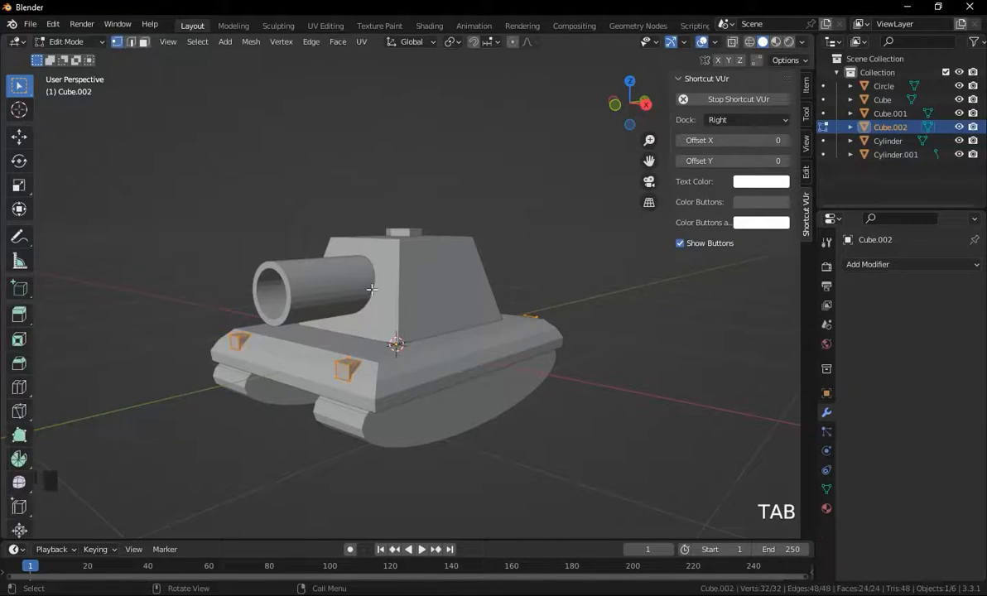
middle_click_drag(387, 287, 356, 291)
key("alt+z")
left_click_drag(312, 226, 171, 376)
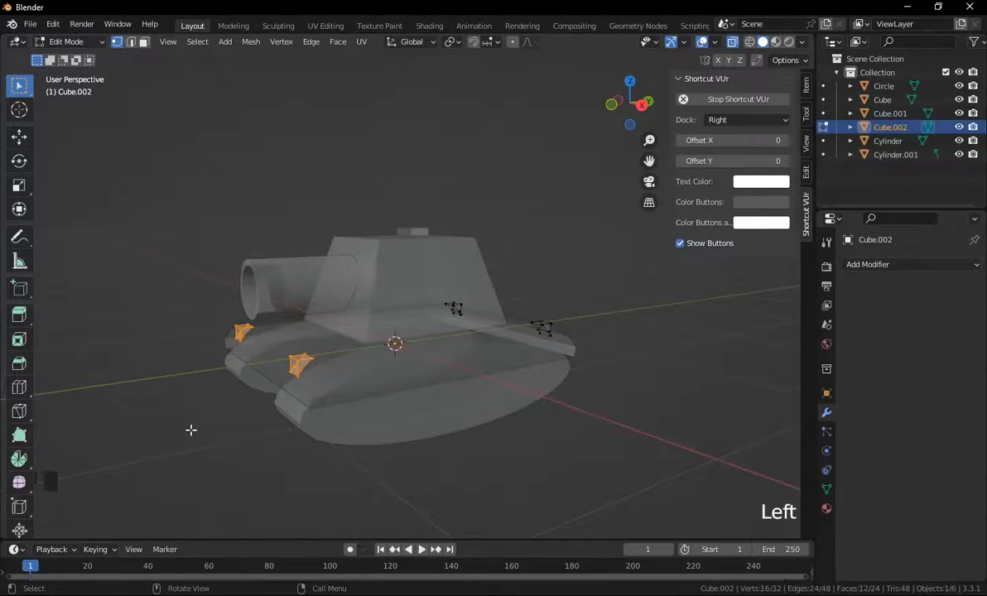
key("p")
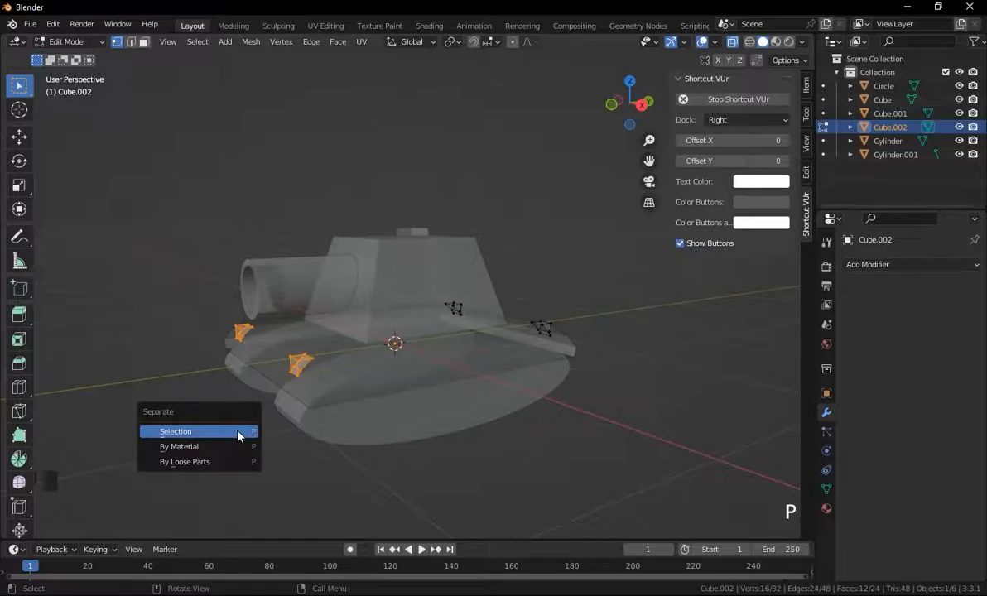
left_click(220, 400)
middle_click_drag(247, 423, 263, 422)
key("Tab")
Turn off X-ray, orbit and zoom around the tank to inspect the separated blocks, and hide the sidebar.
left_click(268, 437)
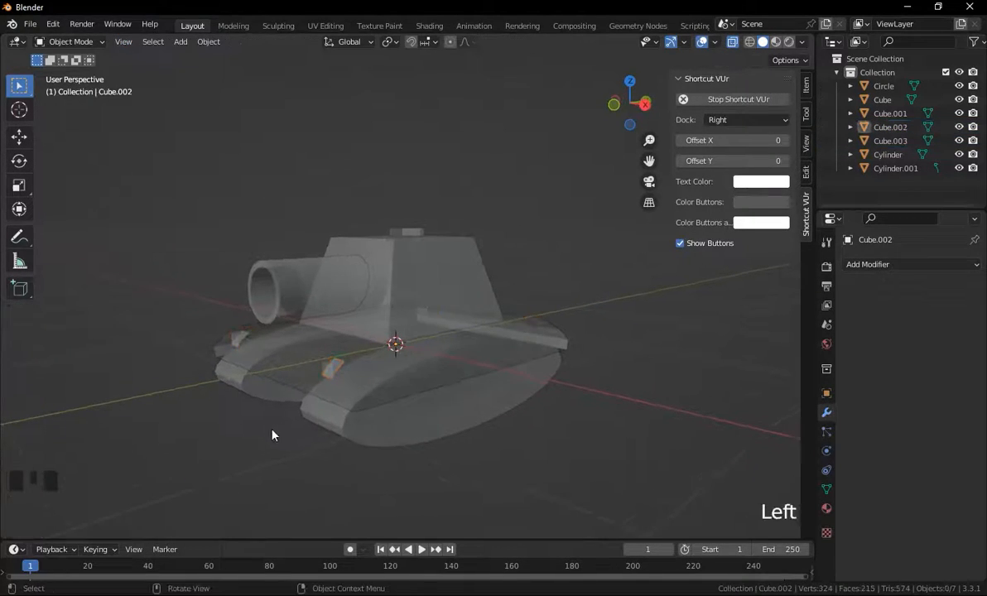
left_click(335, 367)
key("alt+z")
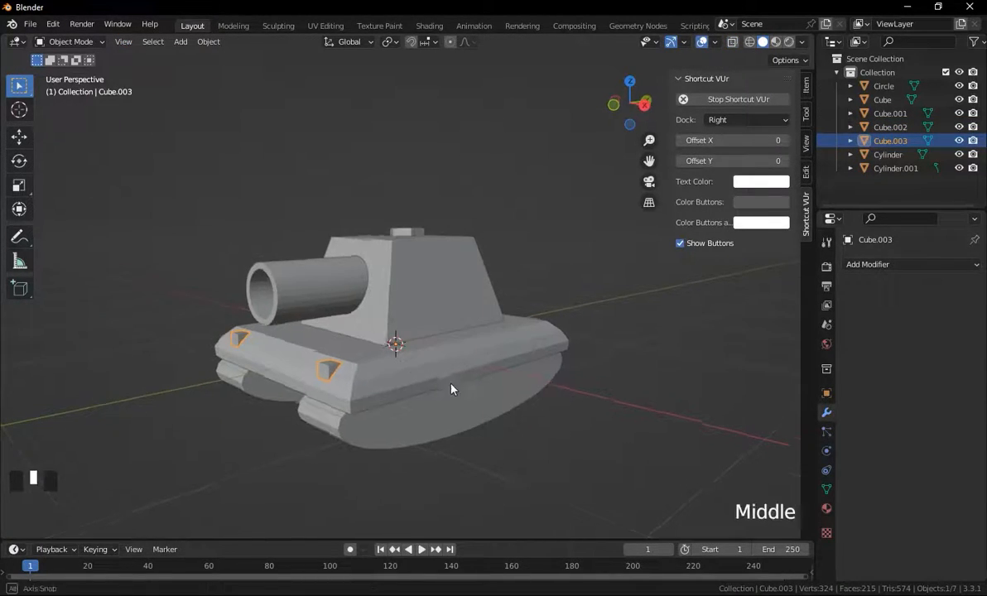
middle_click_drag(454, 386, 498, 381)
left_click(528, 361)
middle_click_drag(420, 458, 512, 445)
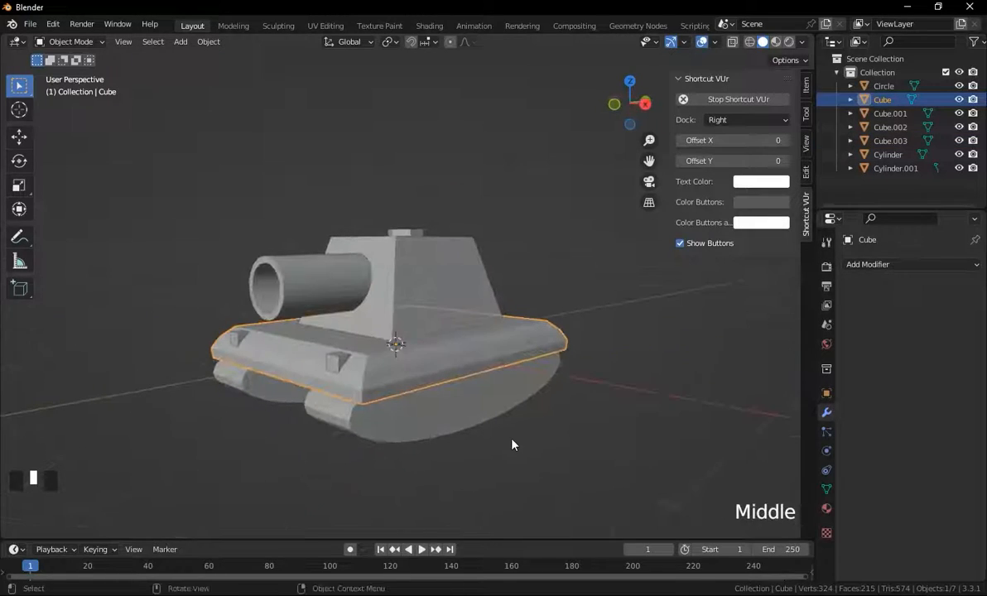
left_click(335, 362)
middle_click_drag(387, 420, 333, 410)
scroll(238, 387, "up", 3)
middle_click_drag(238, 387, 284, 374)
scroll(315, 365, "down", 5)
middle_click_drag(339, 360, 467, 384)
left_click(466, 401)
key("n")
left_click(439, 348)
left_click(882, 264)
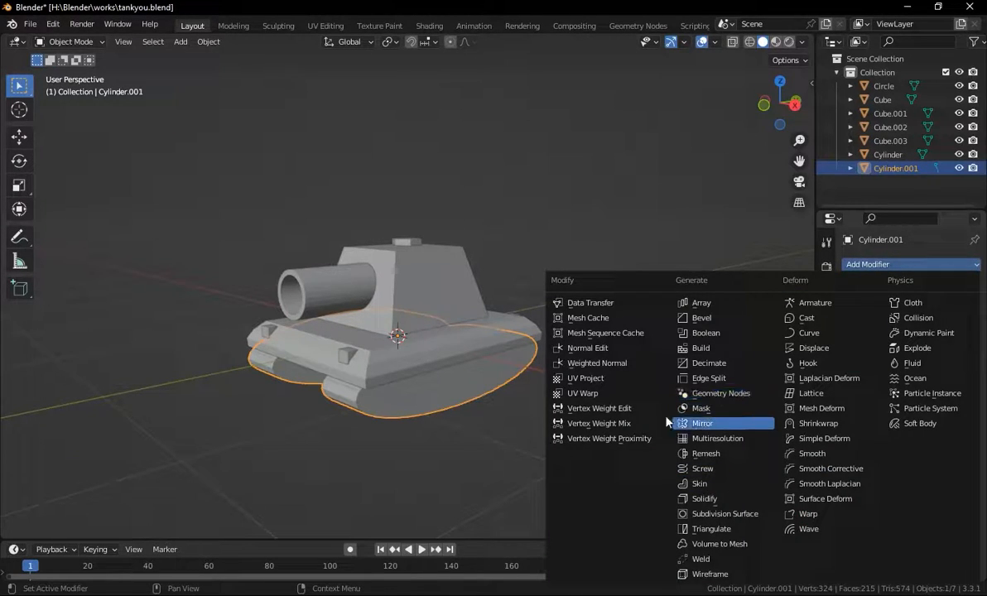
Switch to Material Preview and give the barrel cylinder a new material with a near-black base colour.
left_click(332, 290)
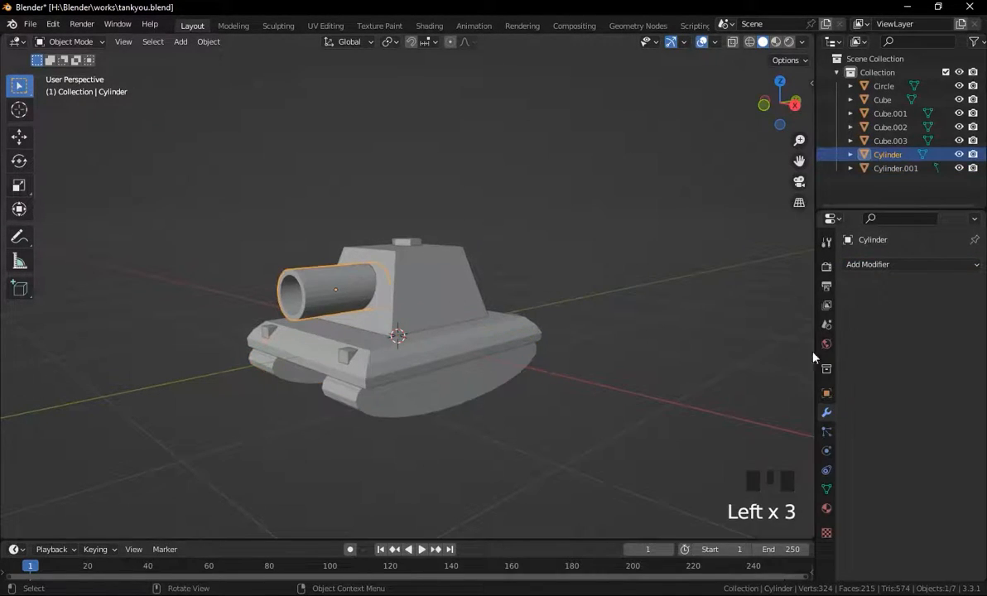
left_click(826, 508)
left_click(775, 43)
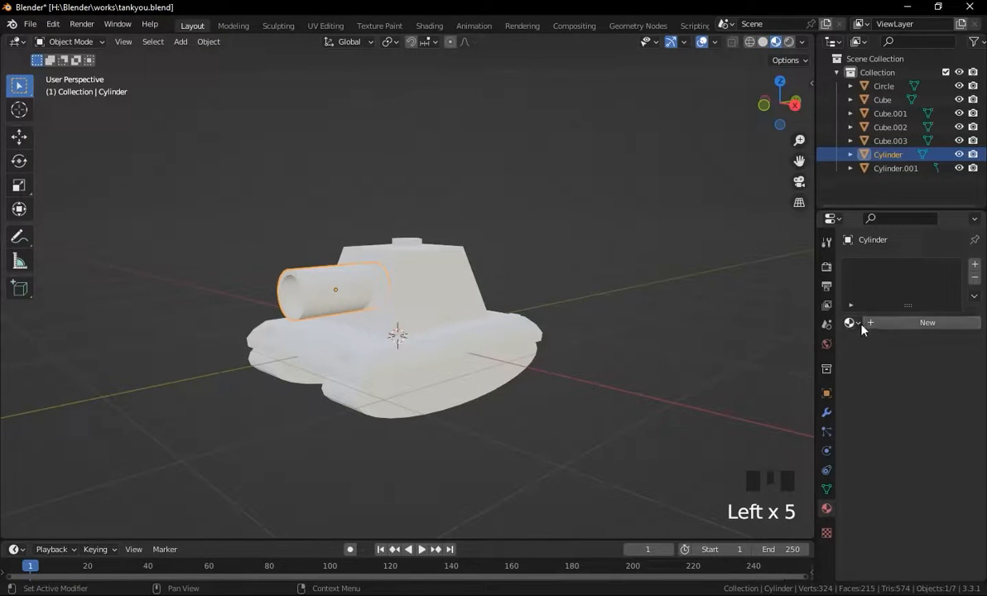
left_click(919, 323)
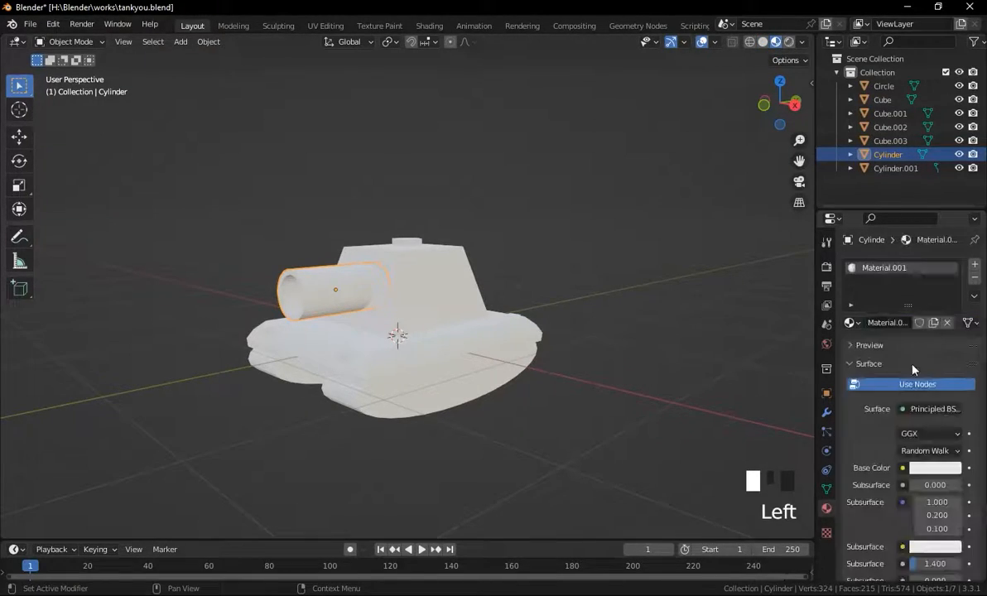
left_click(928, 468)
scroll(926, 348, "down", 10)
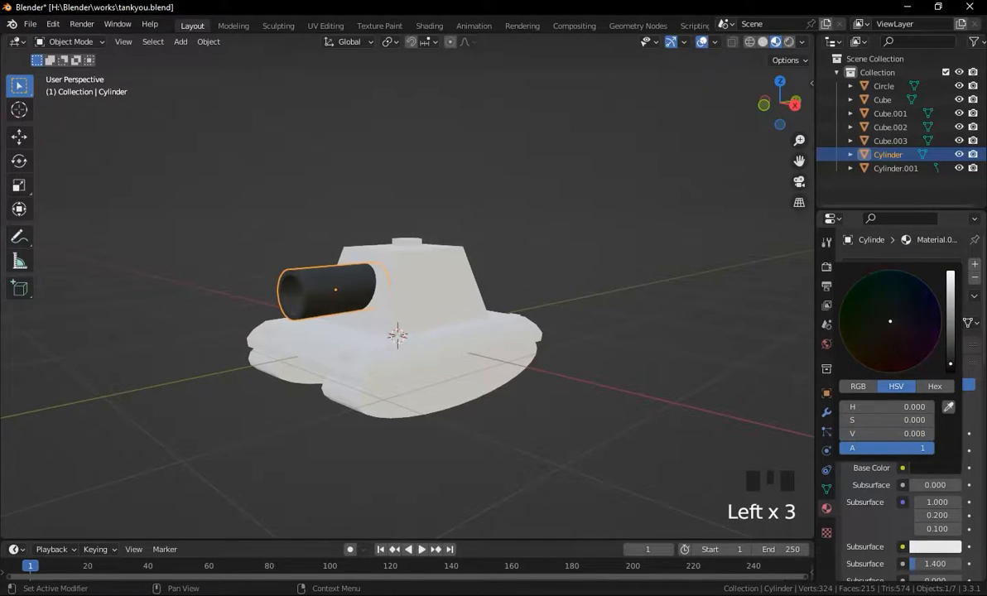
Assign the barrel's Material.001 to the track cylinders.
left_click(430, 388)
left_click(429, 388)
left_click(850, 323)
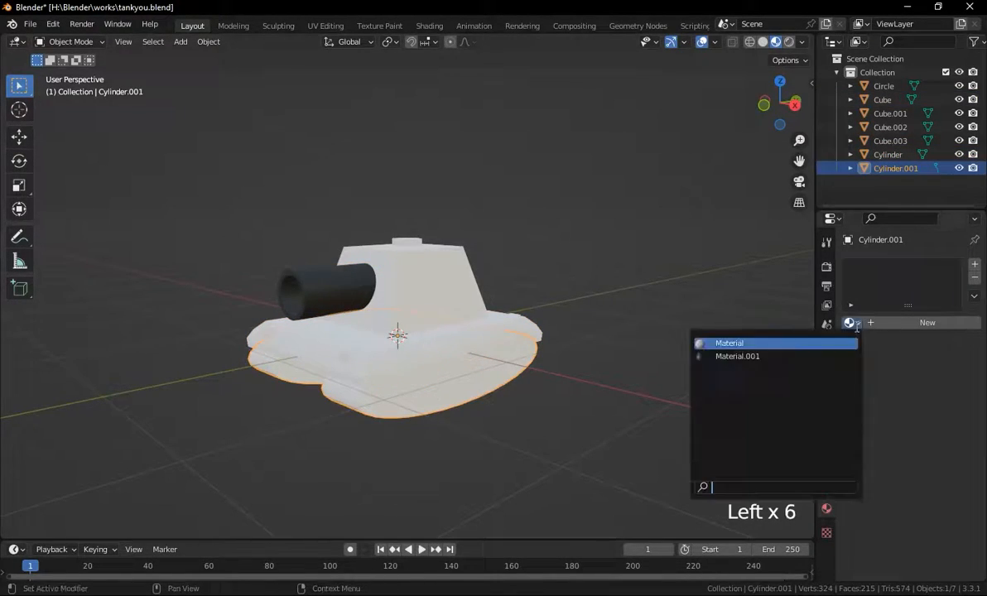
left_click(763, 363)
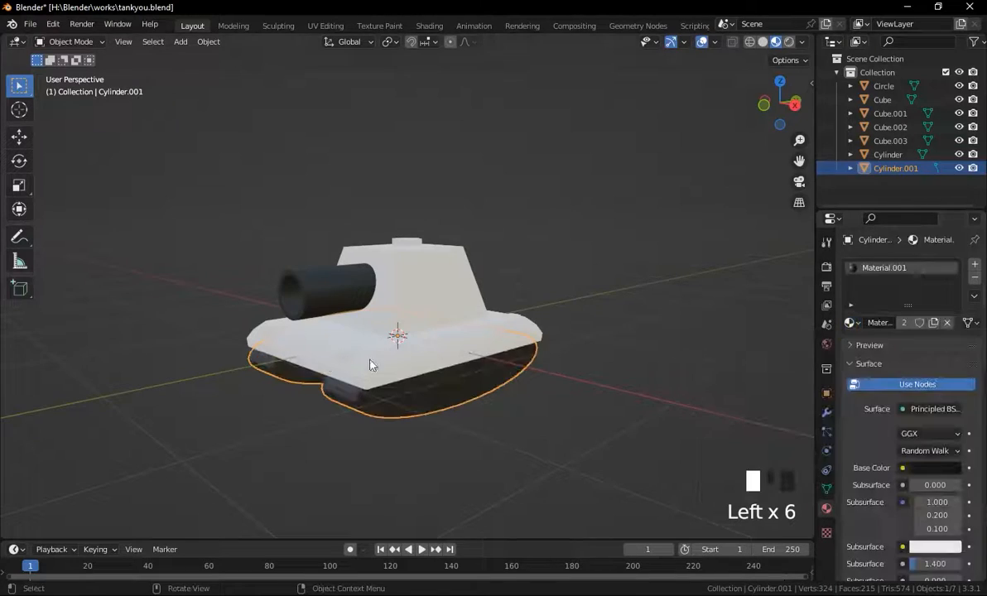
Assign Material.001 to the hexagonal hatch on top of the turret.
left_click(410, 240)
left_click(852, 323)
left_click(722, 361)
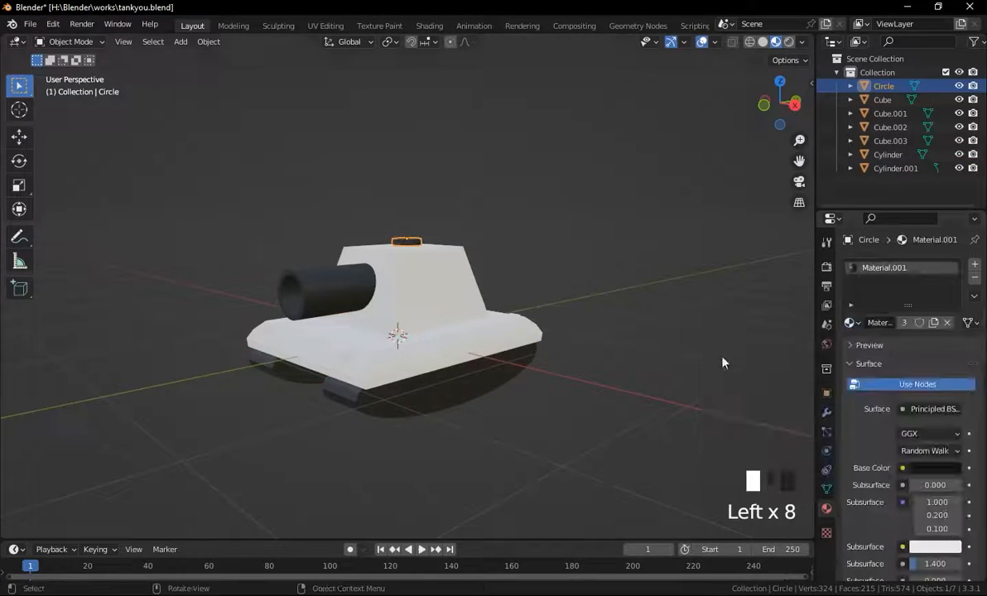
Add a second material slot to the base plate with a new dark green material.
left_click(447, 331)
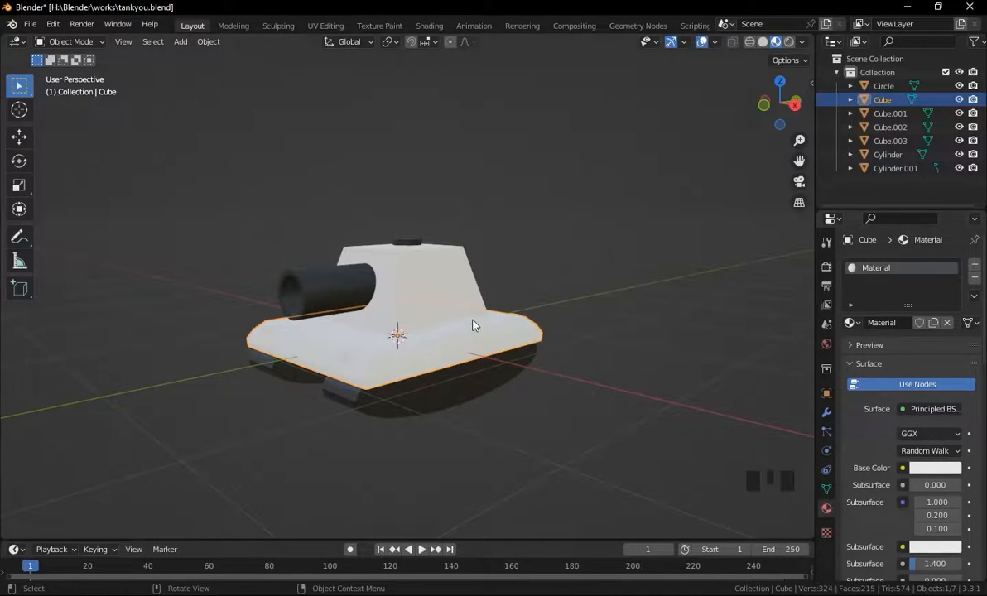
left_click(975, 264)
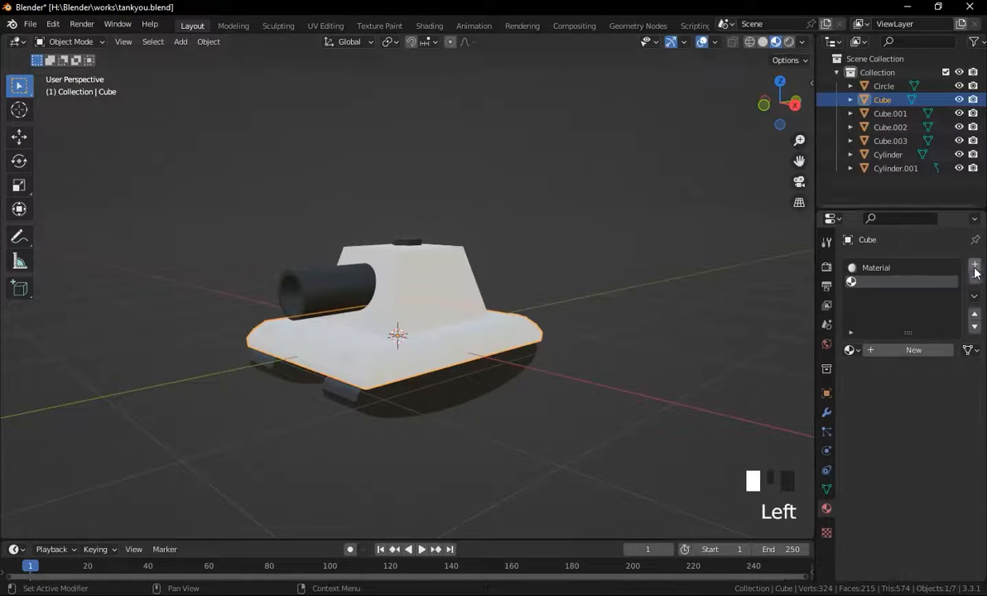
left_click(870, 350)
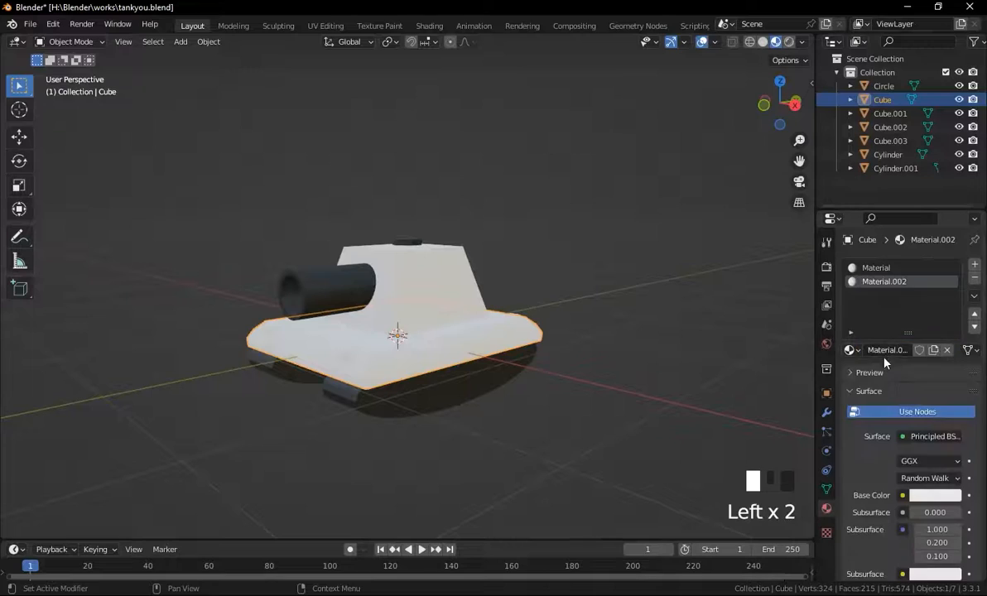
left_click(925, 496)
left_click(853, 323)
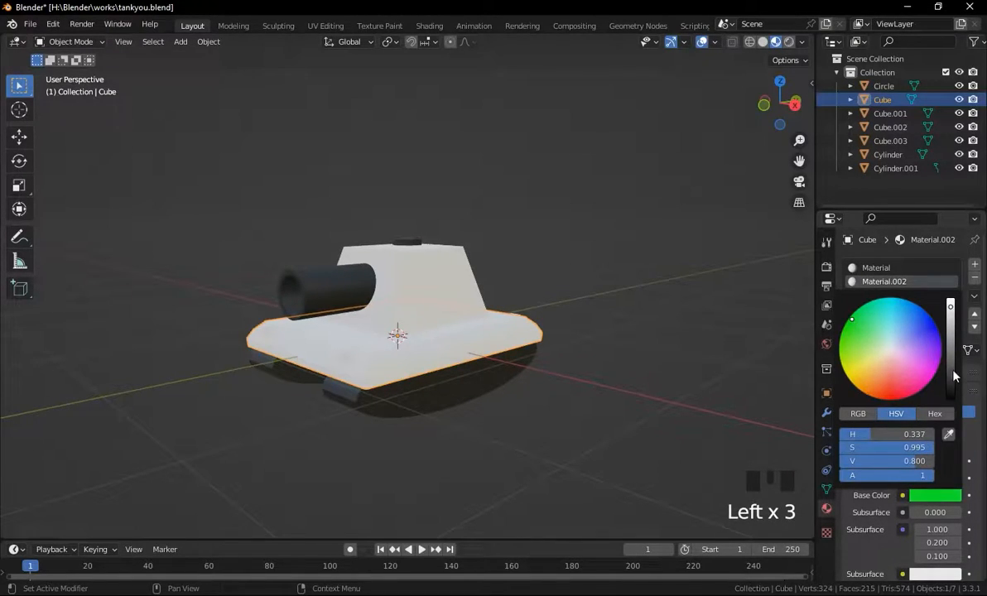
left_click_drag(955, 375, 954, 399)
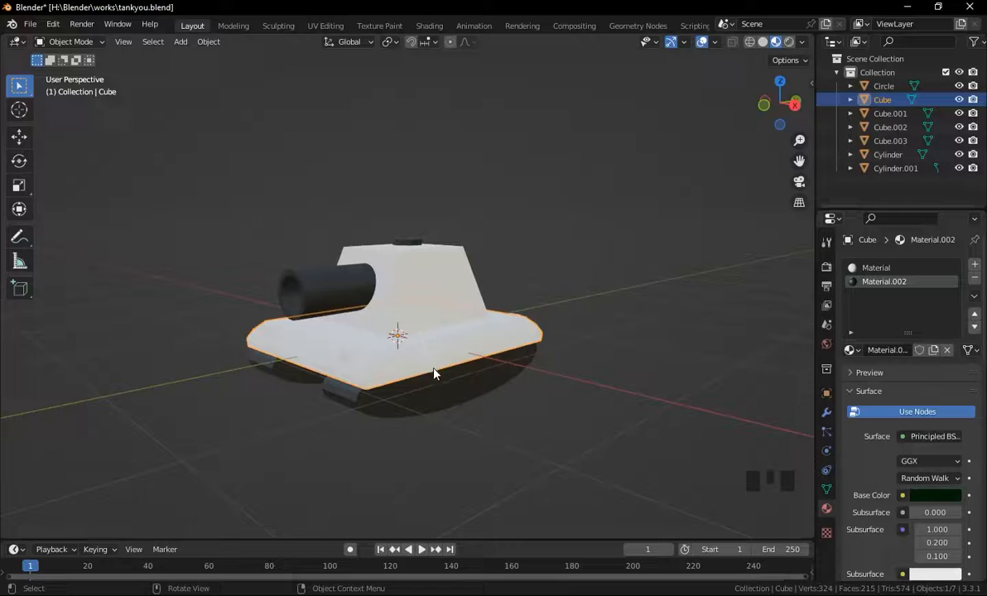
In Edit Mode, select all of the base plate and assign Material.002 to it.
key("Tab")
key("a")
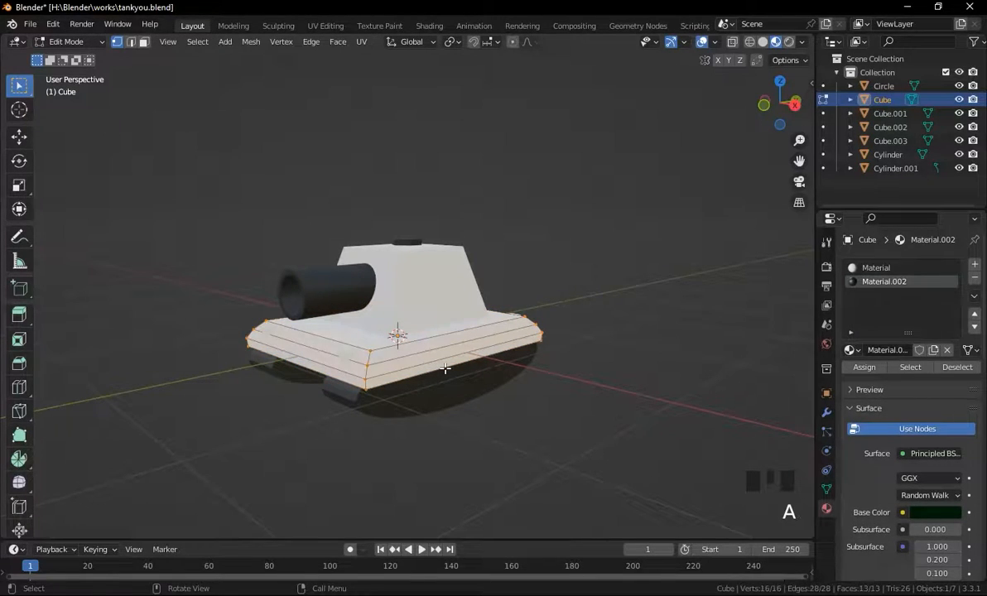
left_click(869, 367)
left_click(597, 383)
key("Tab")
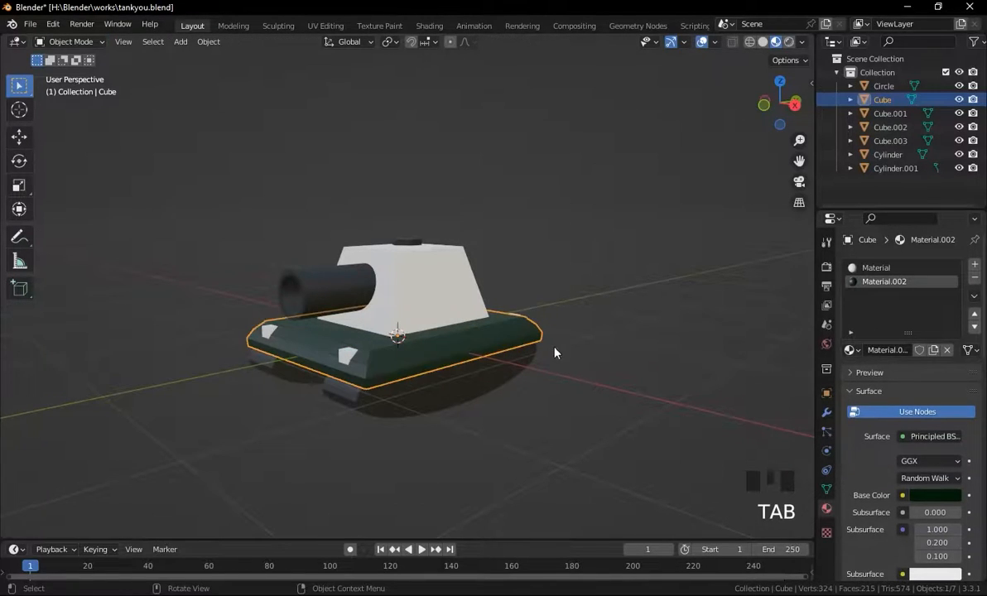
Assign Material.002 to the turret.
left_click(448, 304)
left_click(411, 291)
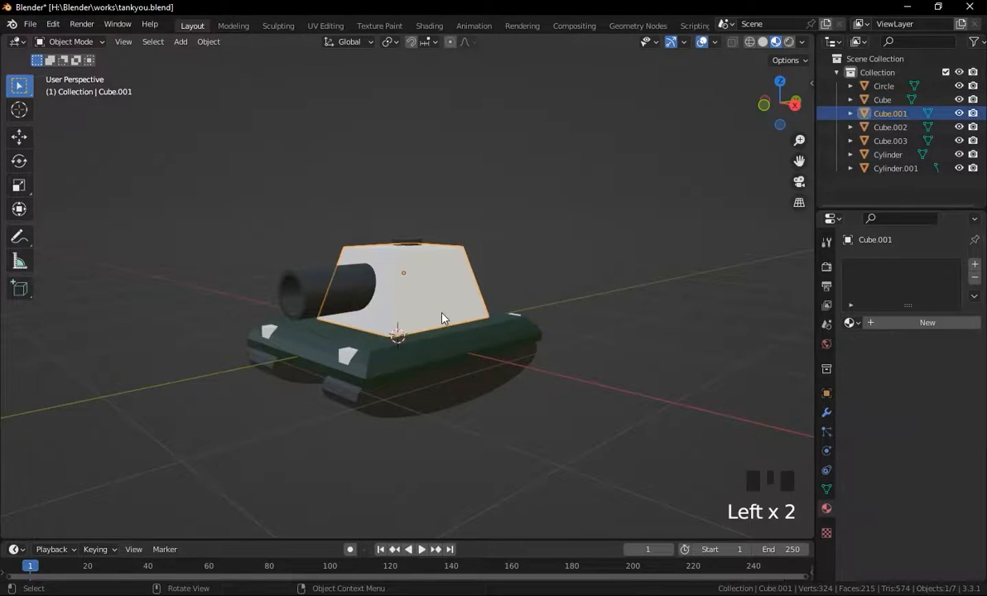
left_click(850, 323)
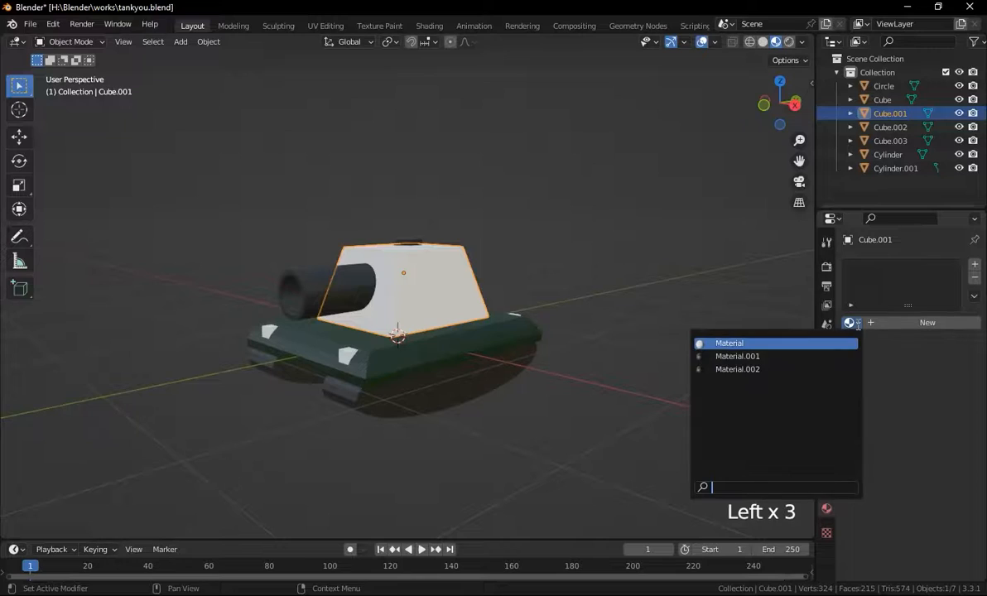
left_click(737, 370)
left_click(593, 335)
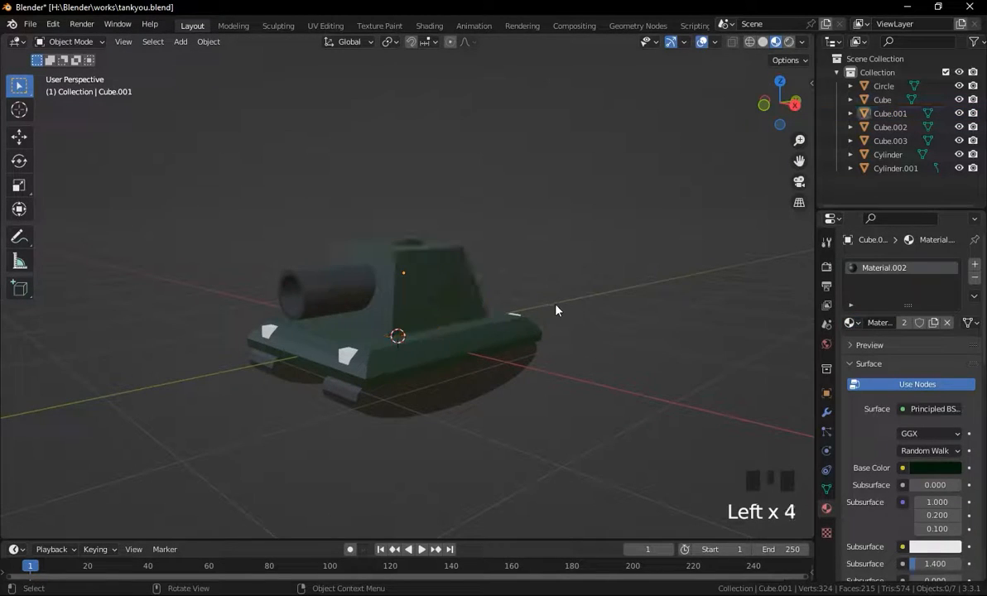
Lighten the green base colour of Material.002 slightly on the base plate.
left_click(471, 331)
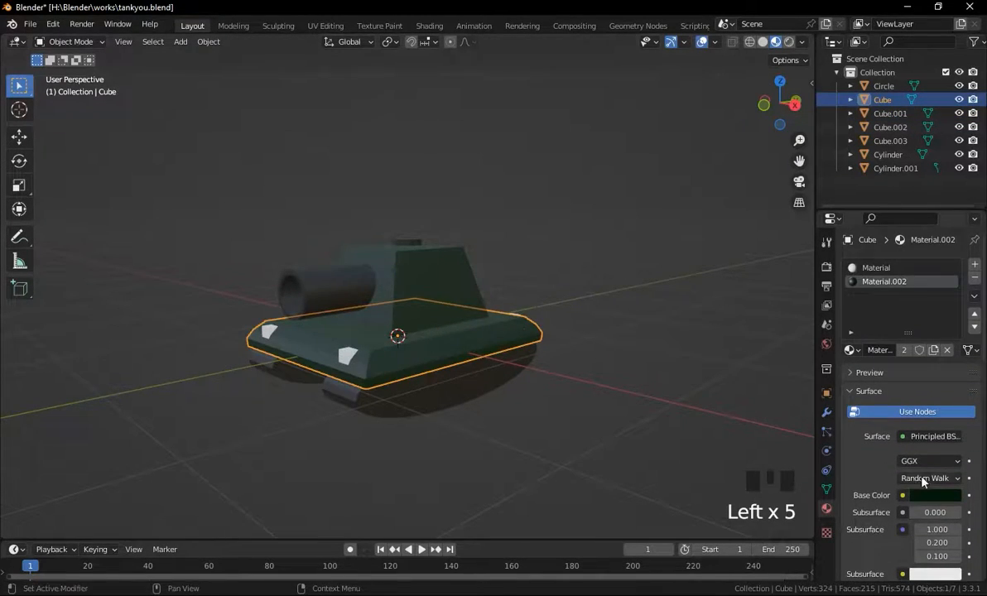
left_click(935, 494)
left_click_drag(944, 369, 950, 371)
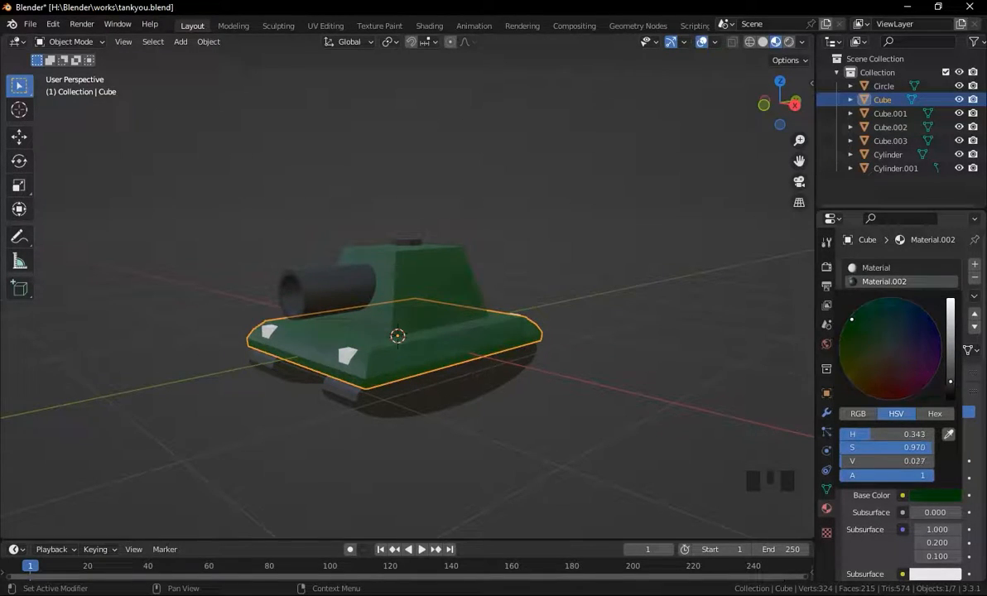
left_click(581, 366)
Give the front corner blocks a new Emission material with strength 7.5.
left_click(538, 308)
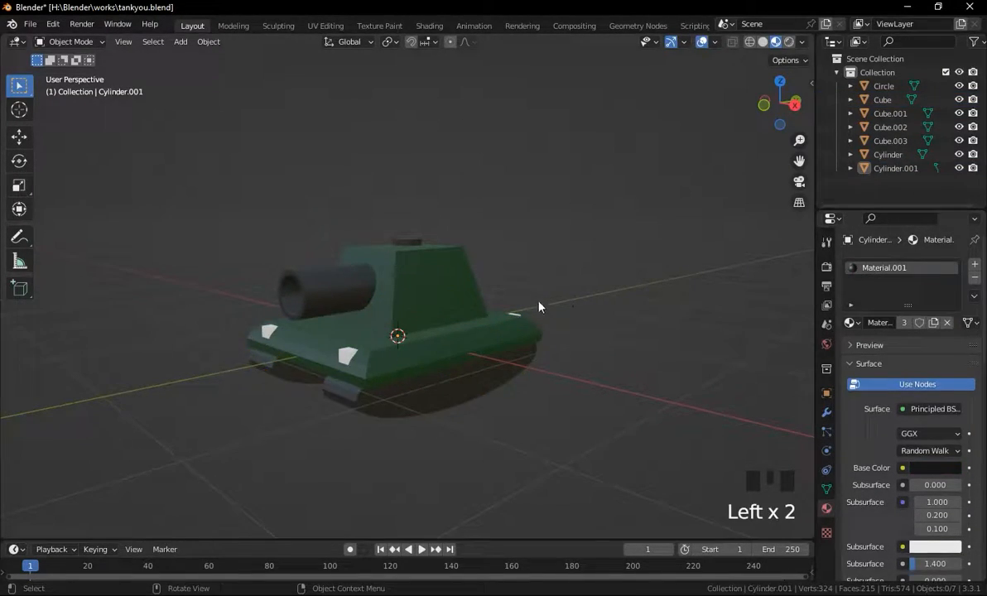
left_click(358, 353)
left_click(907, 322)
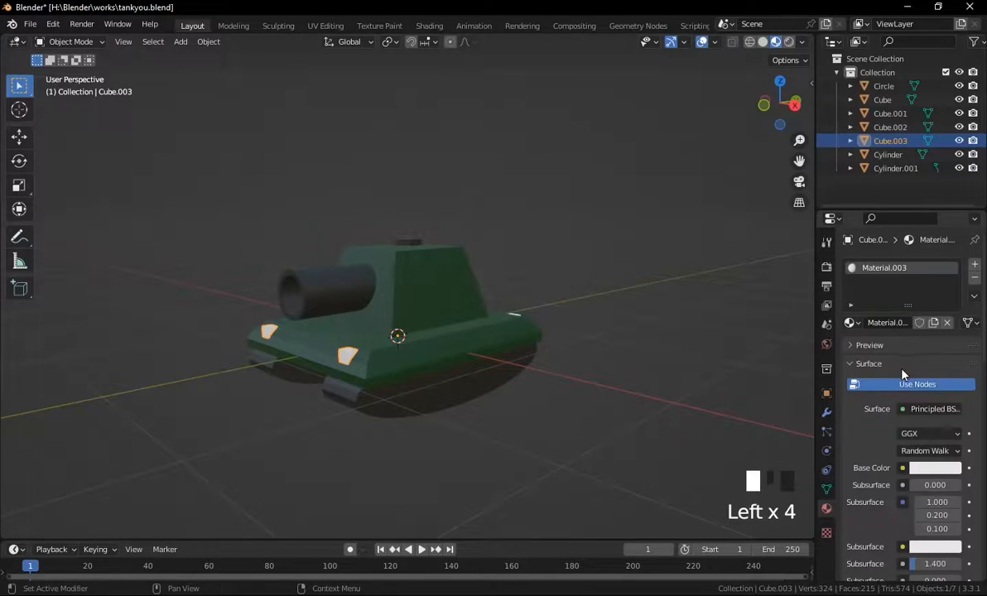
left_click(932, 408)
left_click(816, 104)
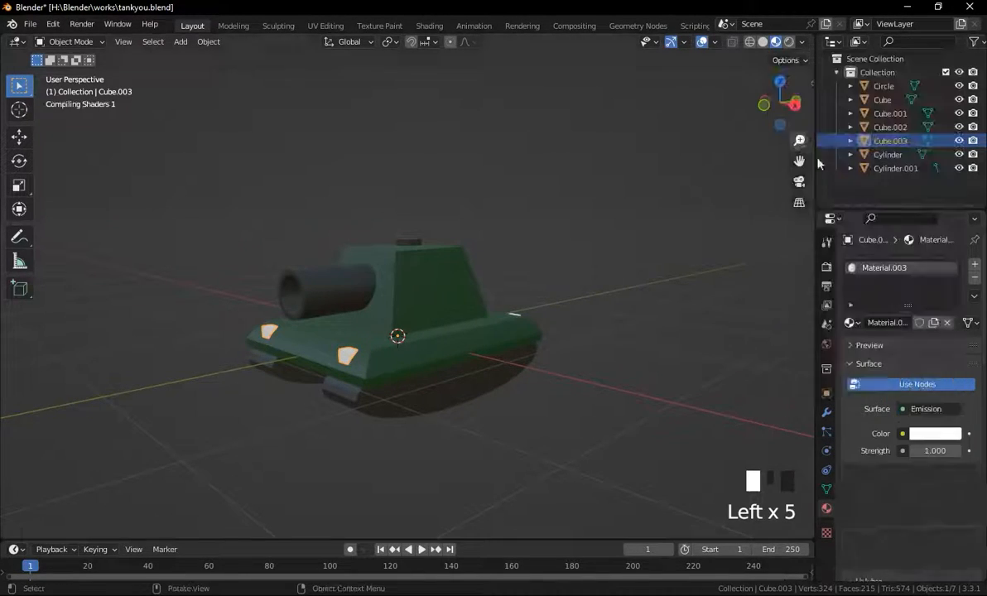
left_click_drag(935, 450, 963, 451)
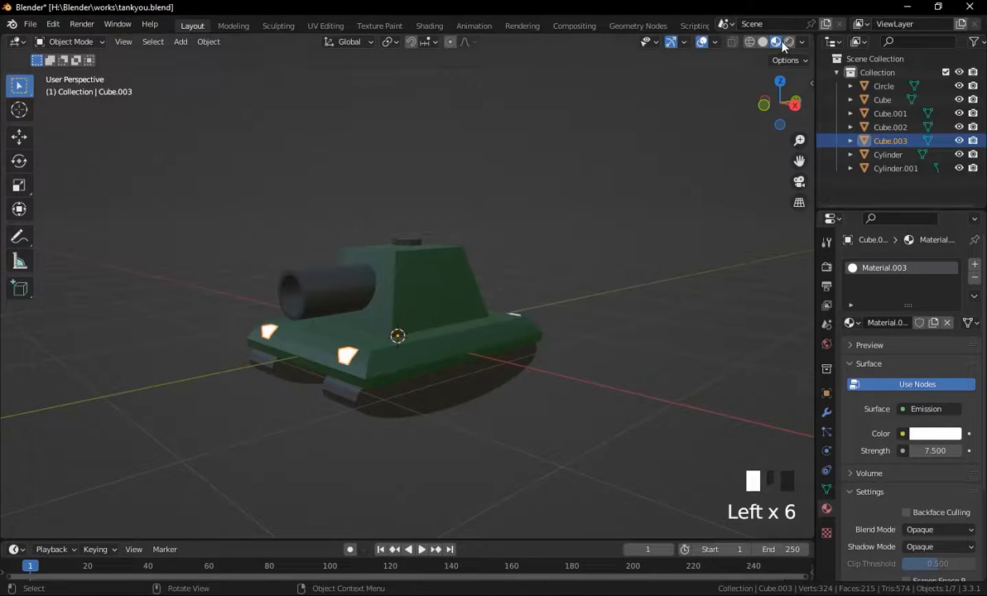
Switch the viewport to rendered shading and enable Ambient Occlusion and Bloom in the render settings.
left_click(787, 43)
left_click(935, 449)
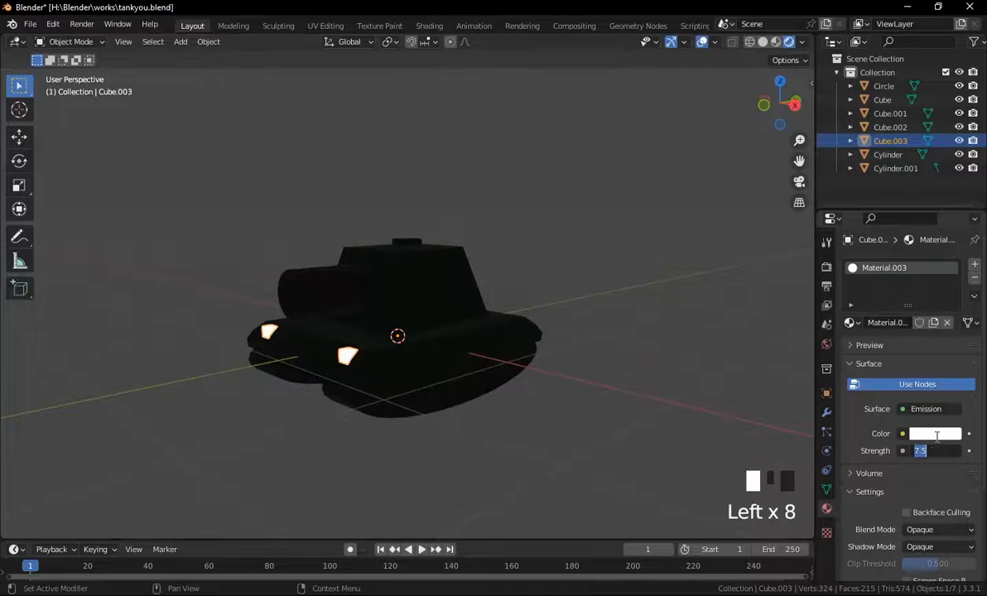
left_click(826, 241)
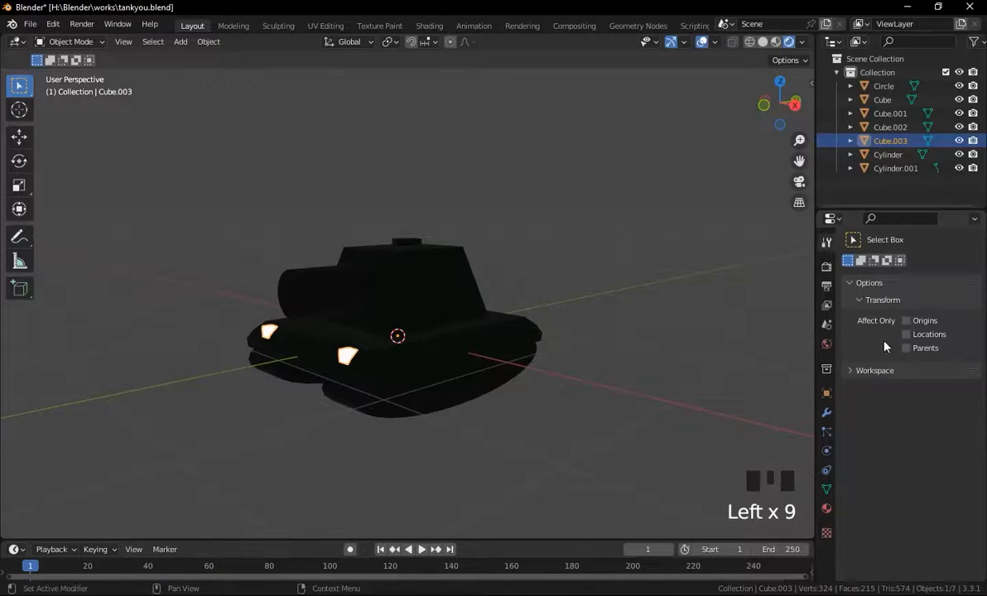
left_click(827, 267)
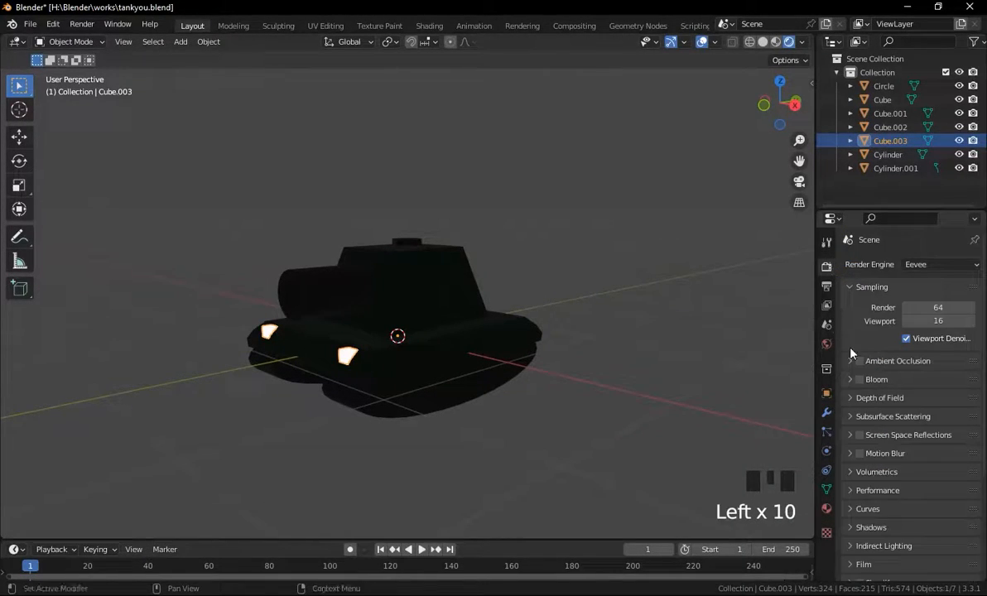
left_click(861, 379)
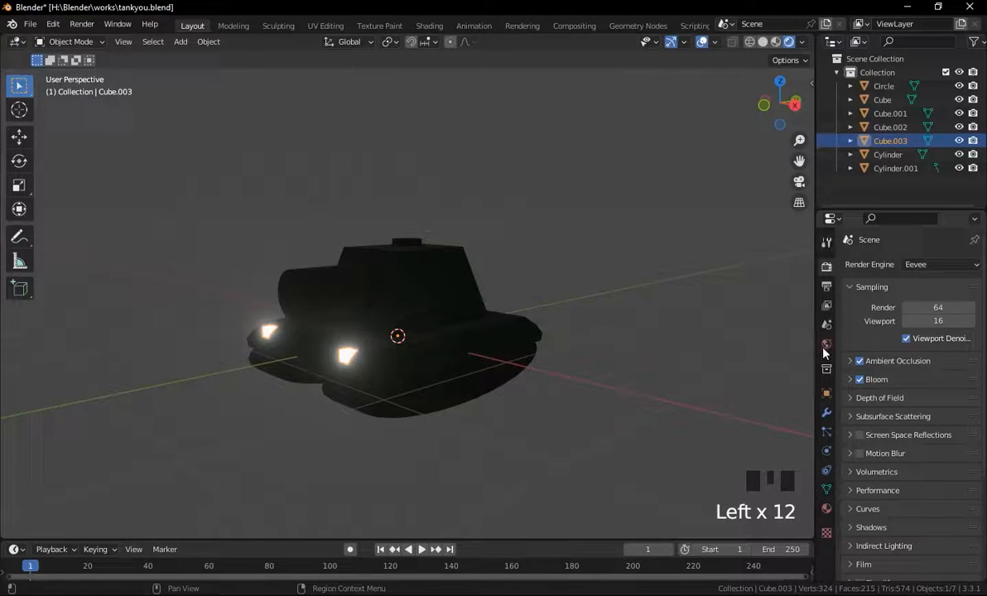
left_click(827, 508)
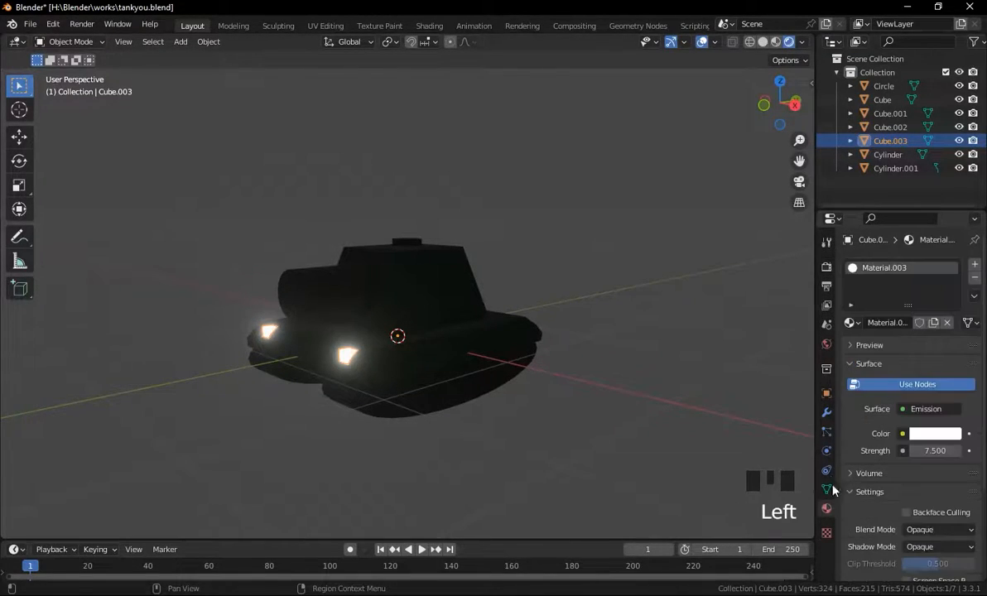
Raise the front corner blocks' emission strength to 8.5 and change their emission colour to a pale orange.
left_click(933, 451)
left_click_drag(934, 451, 944, 450)
left_click(934, 433)
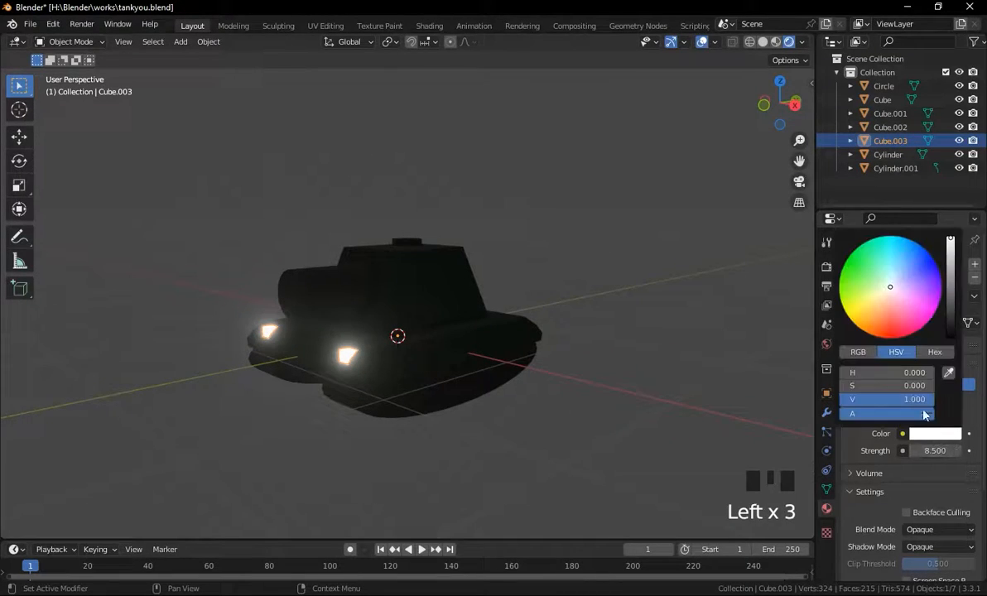
mouse_move(880, 307)
left_mouse_down()
mouse_move(867, 311)
mouse_move(880, 307)
mouse_move(871, 302)
left_mouse_up()
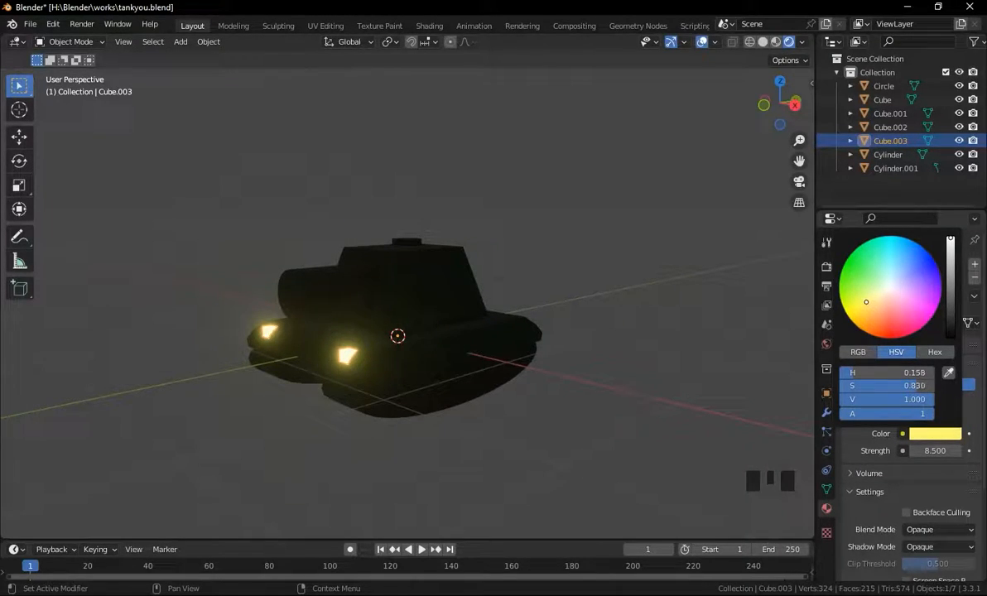
left_click_drag(871, 295, 876, 302)
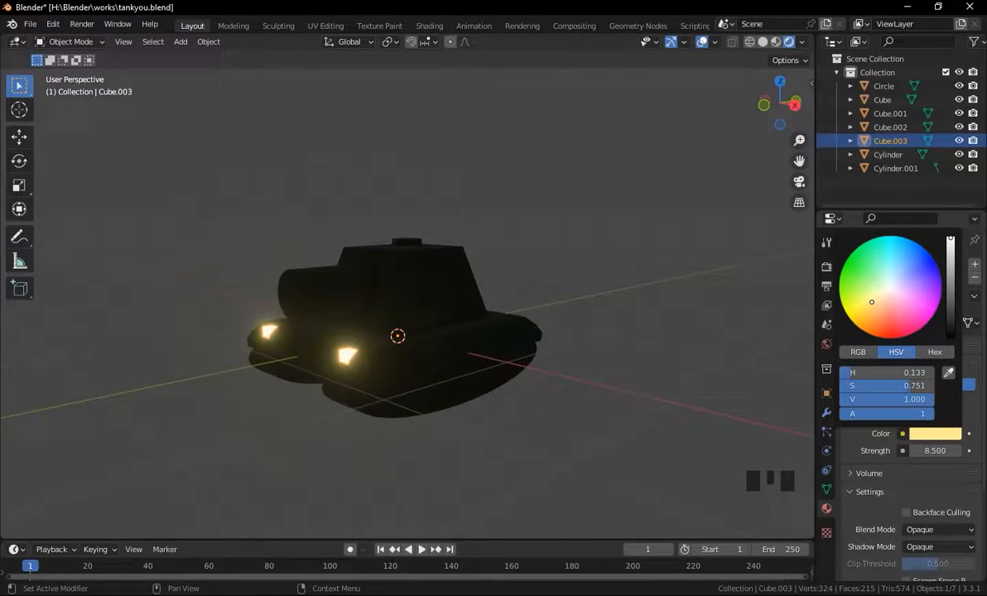
left_click_drag(878, 301, 882, 303)
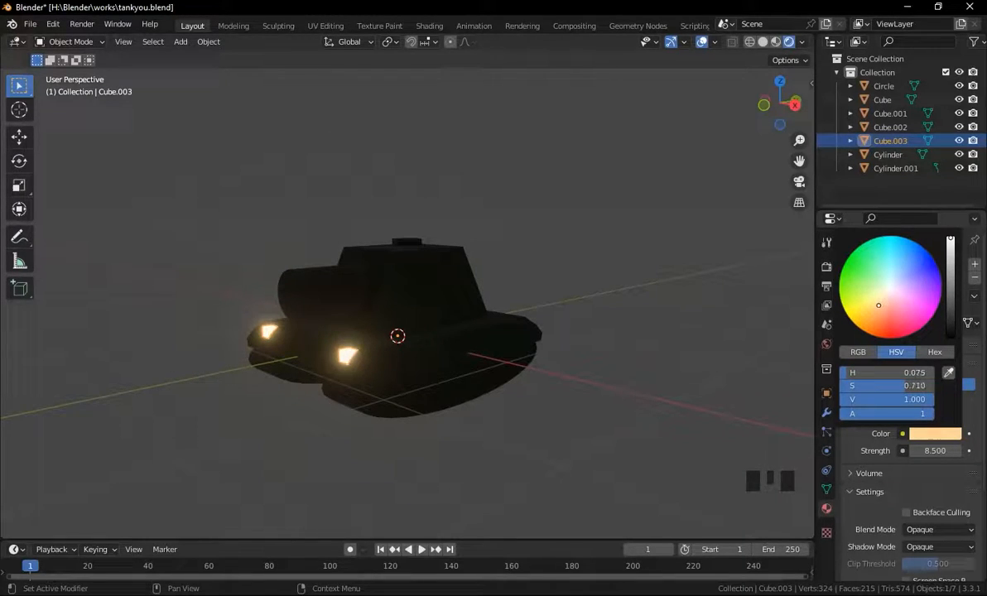
left_click_drag(874, 307, 873, 306)
Give the rear corner blocks a new red Emission material with strength 8.6.
left_click(616, 354)
middle_click_drag(540, 326, 560, 322)
left_click(530, 326)
left_click(904, 323)
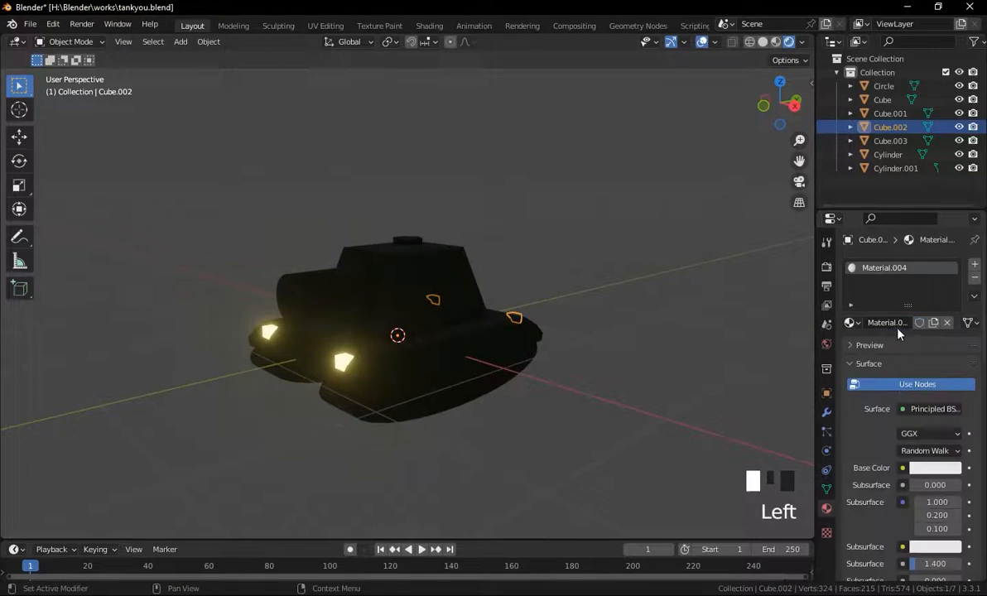
left_click(923, 413)
left_click(811, 125)
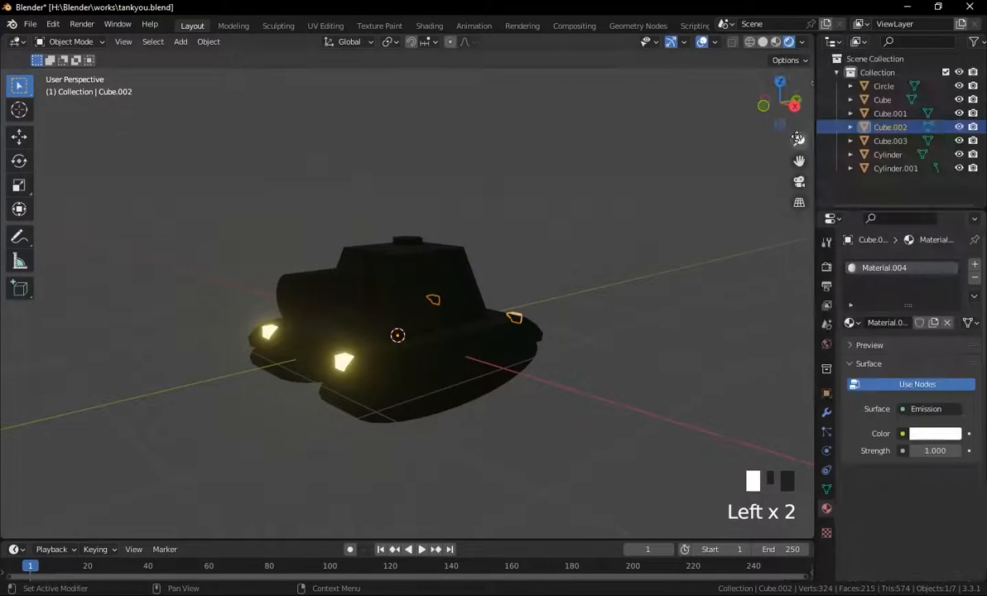
left_click(936, 437)
left_click_drag(898, 322, 889, 332)
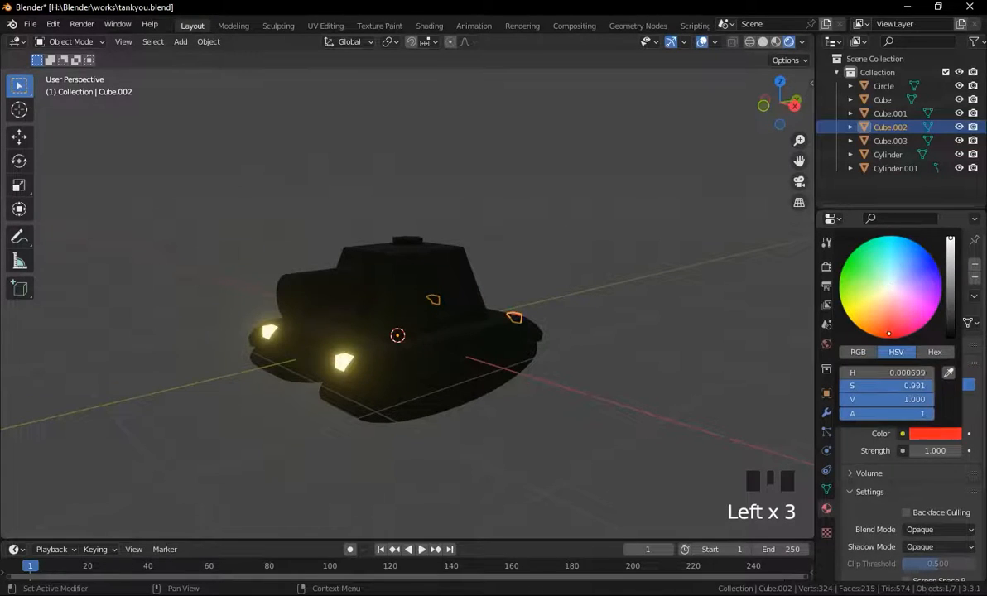
left_click_drag(948, 452, 980, 451)
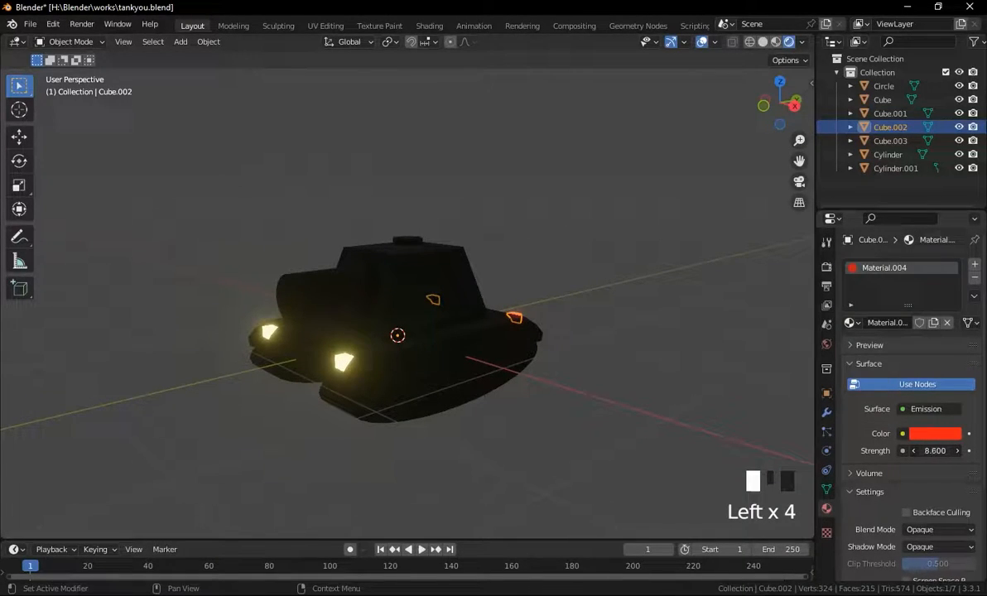
Add a plane, lower it about 0.33 m beneath the tank and scale it about 7.3 times as a floor.
mouse_move(657, 373)
middle_mouse_down()
mouse_move(560, 373)
mouse_move(613, 370)
mouse_move(650, 384)
middle_mouse_up()
left_click(577, 384)
middle_click_drag(508, 383, 551, 374)
key("shift+a")
mouse_move(557, 306)
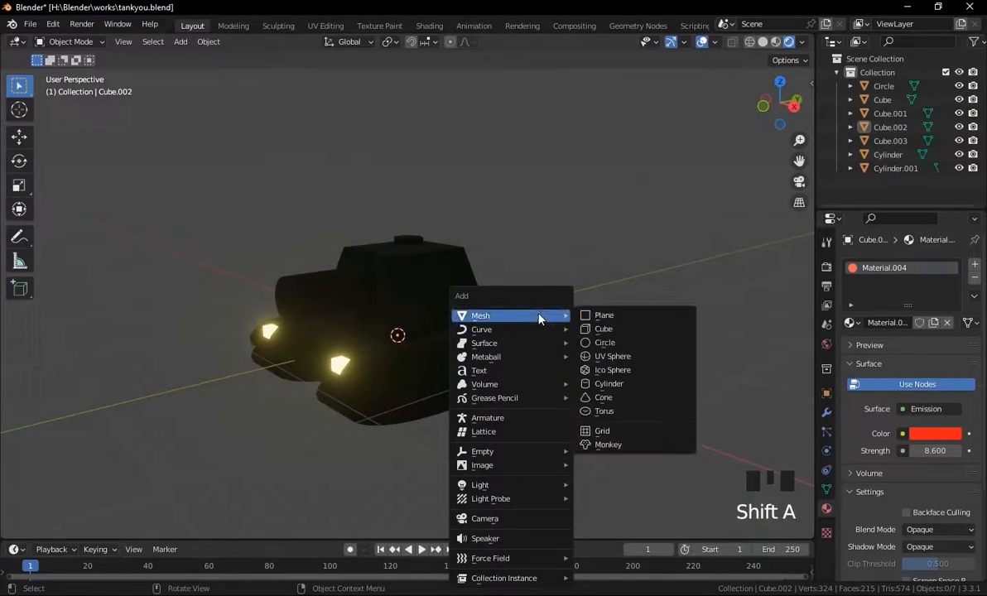
left_click(586, 317)
scroll(564, 386, "down", 3)
key("g")
key("z")
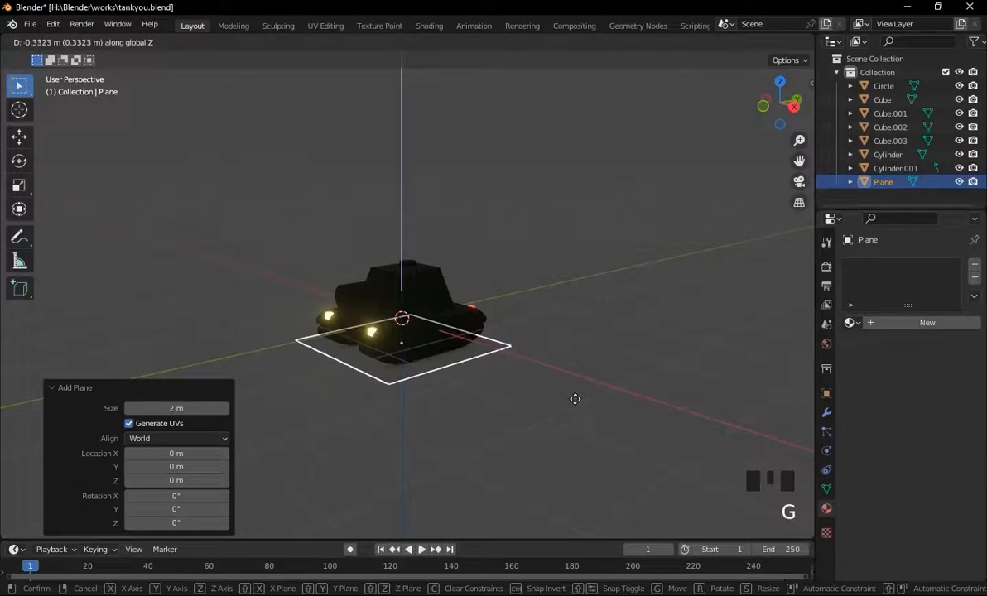
left_click(584, 403)
key("s")
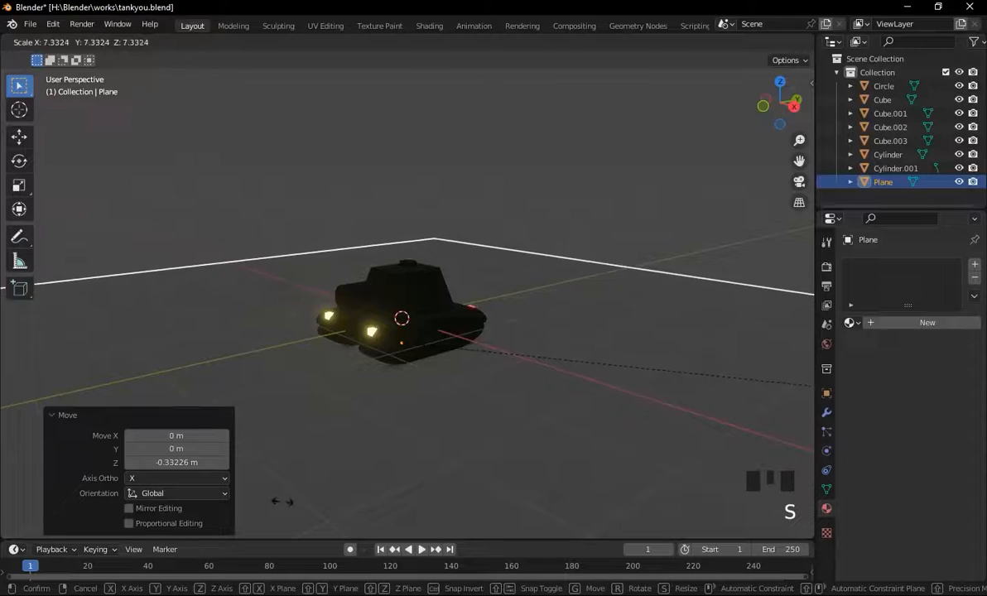
left_click(326, 505)
In Edit Mode, extrude the floor's back edge upward about 7.5 m to form a backdrop wall.
scroll(388, 489, "down", 4)
key("Tab")
scroll(741, 300, "down", 2)
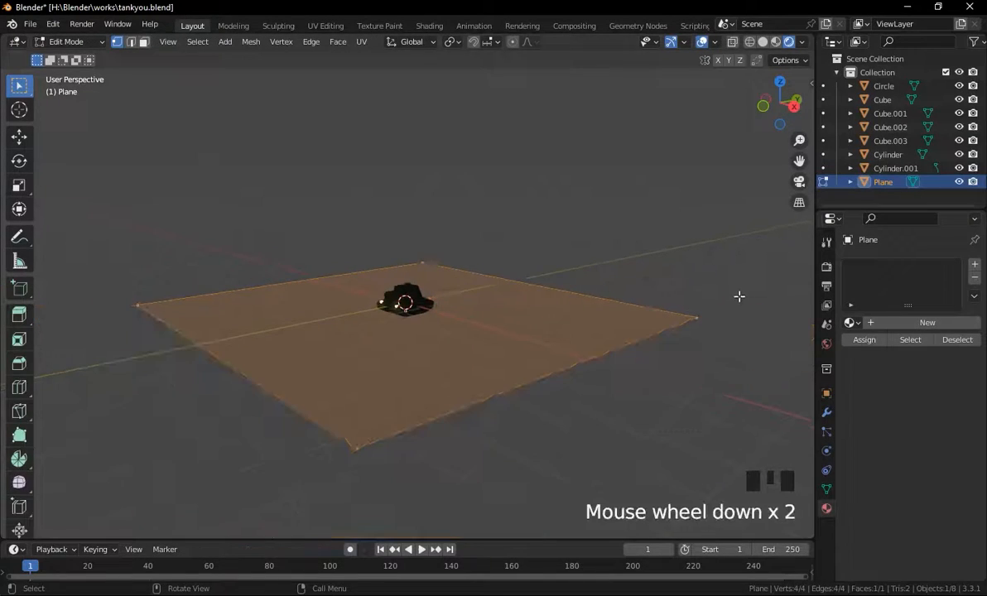
left_click(561, 283)
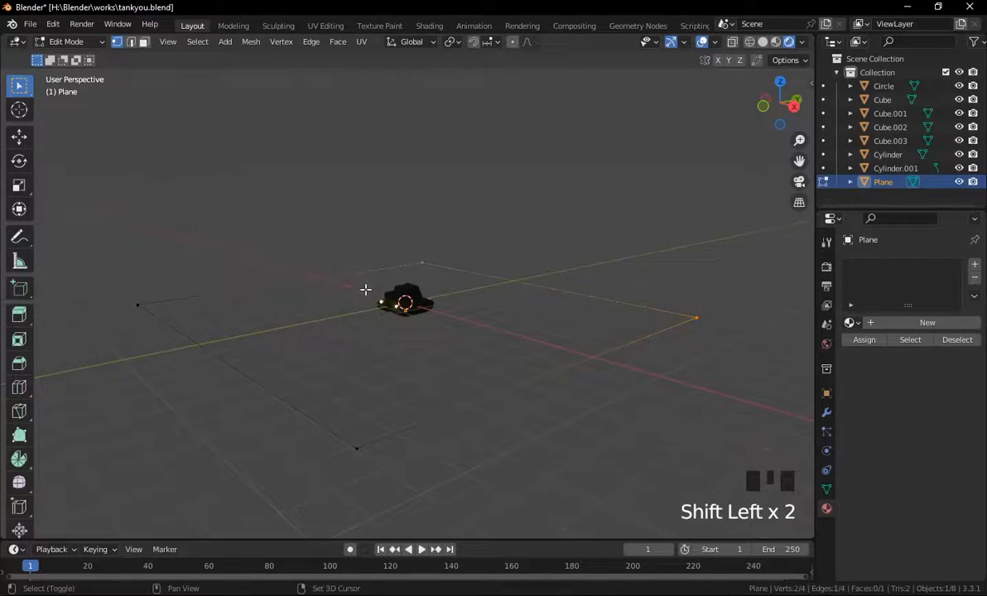
key("e")
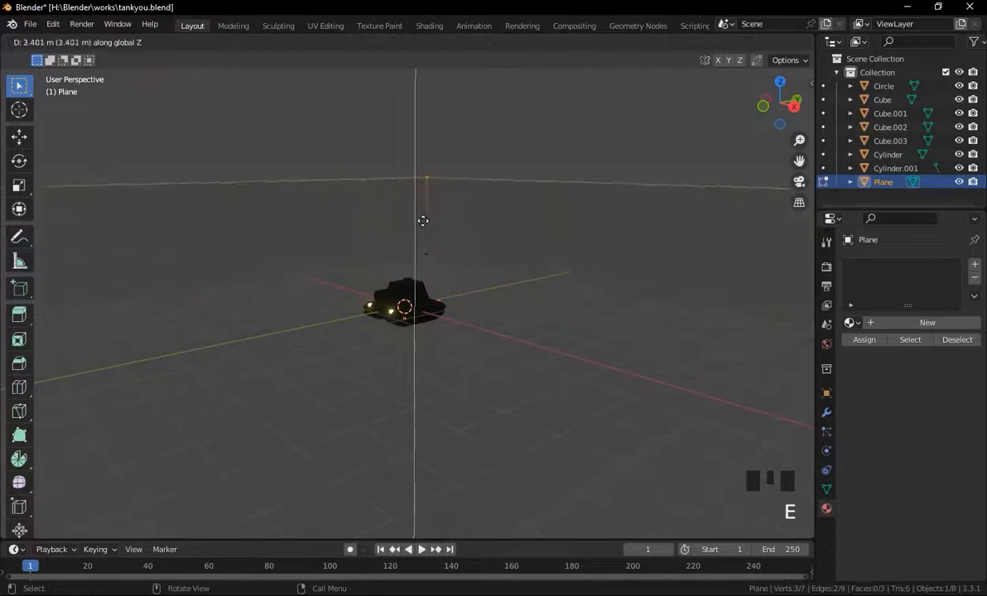
left_click(444, 84)
scroll(510, 240, "up", 5)
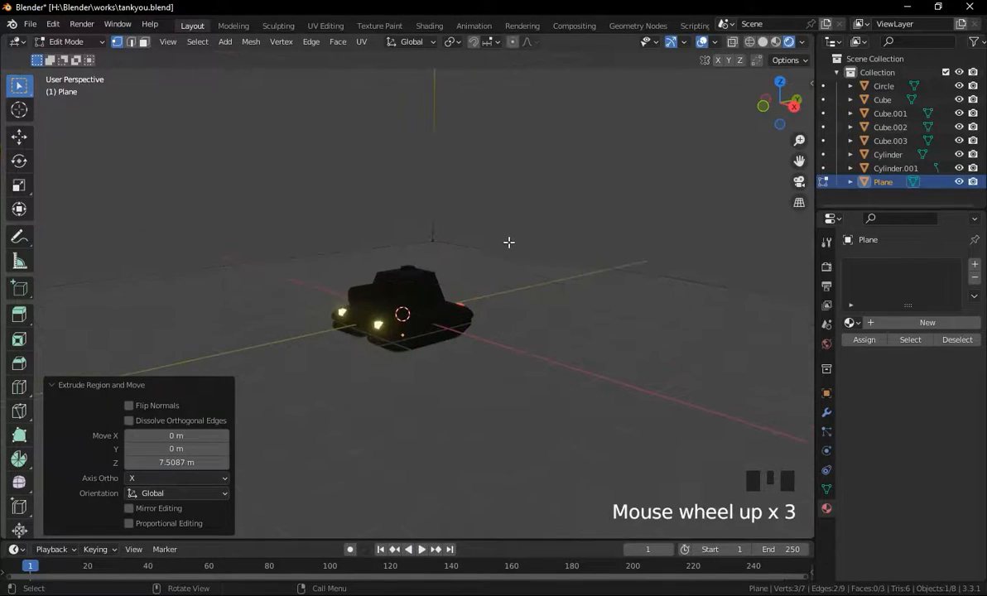
key("Tab")
Set the world background strength to 0.
left_click(825, 344)
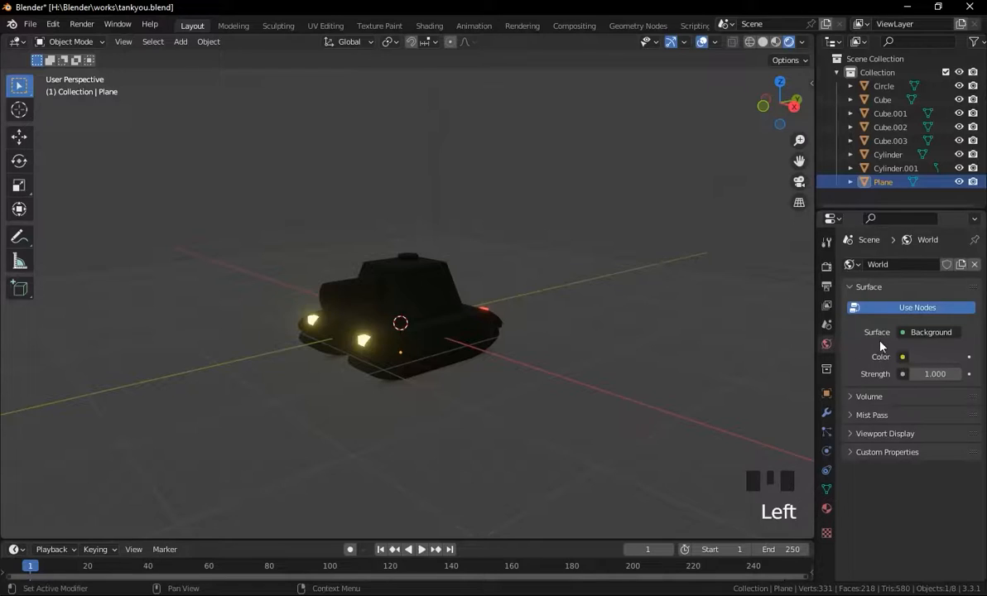
left_click_drag(938, 374, 885, 375)
Add an area light, move it above and beside the tank, and rotate it about -47°.
key("shift+a")
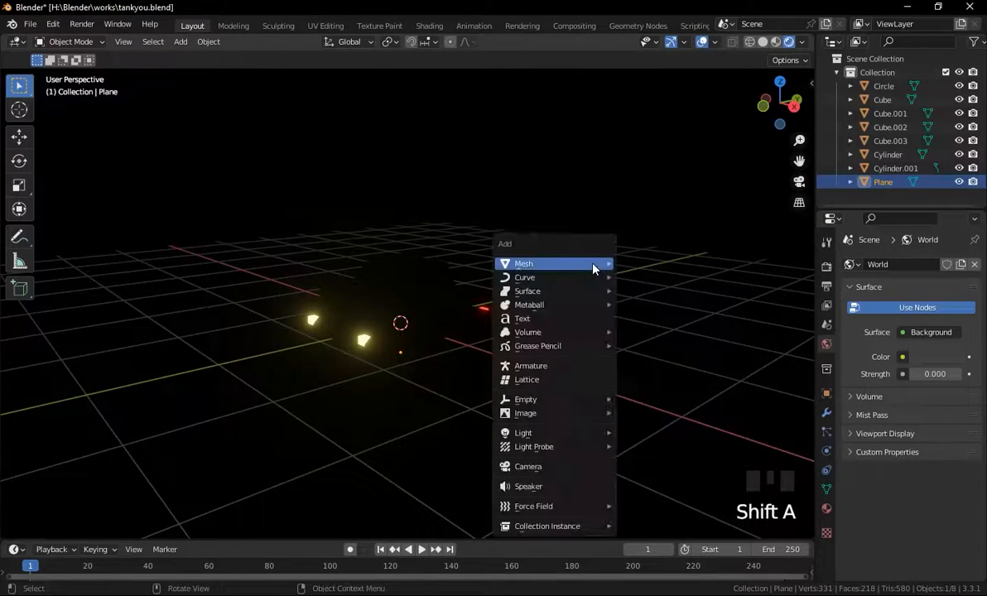
mouse_move(567, 442)
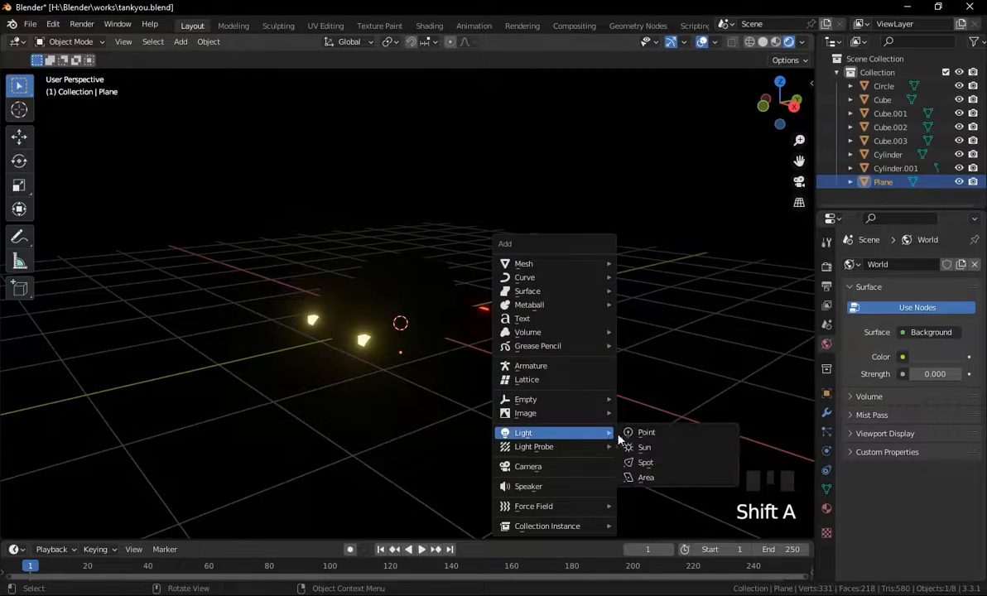
left_click(647, 477)
key("g")
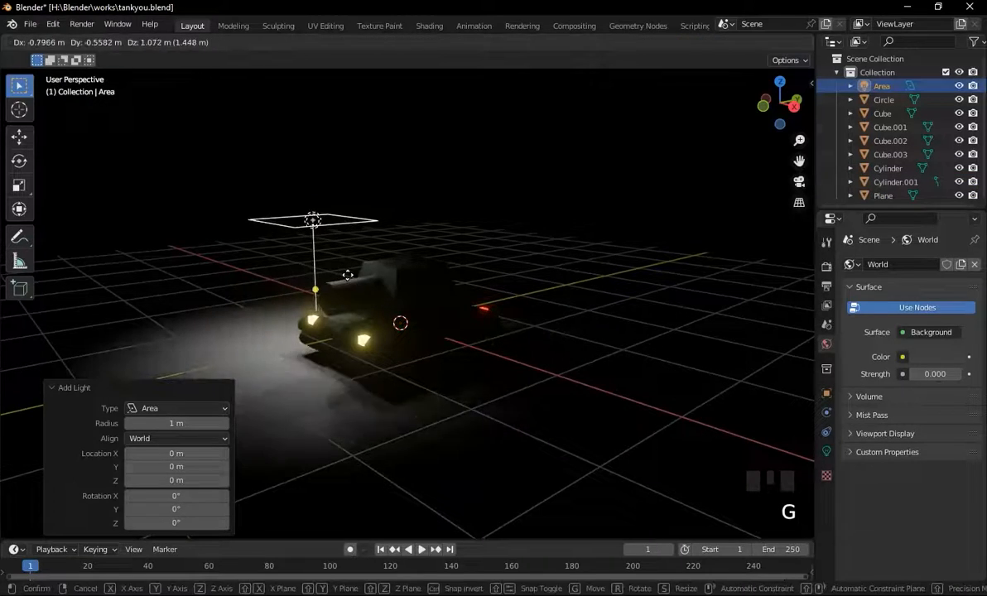
left_click(211, 214)
key("r")
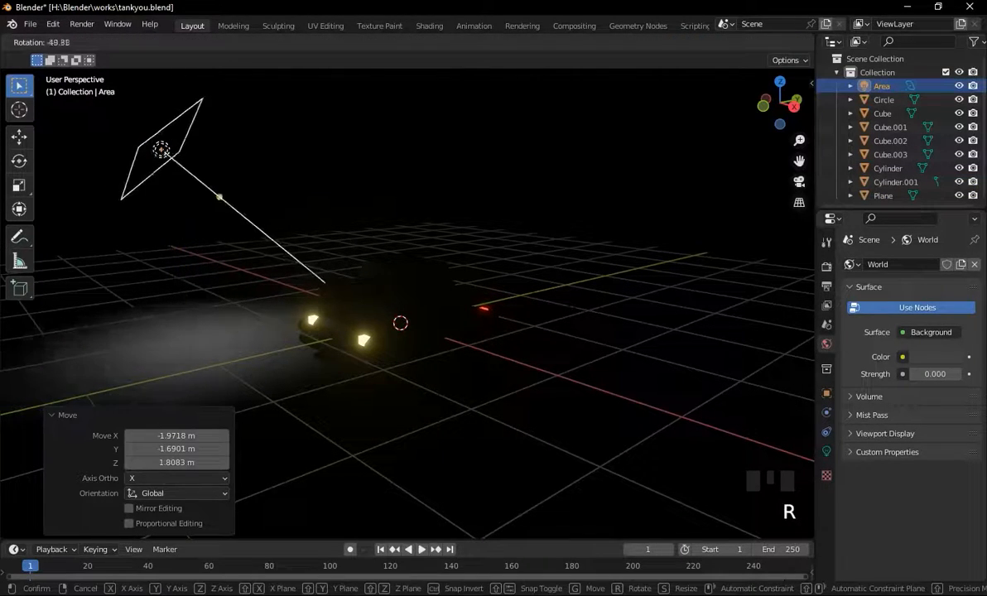
left_click(2, 535)
Reposition the area light lower beside the tank and rotate it about -29° to aim at the tank.
scroll(209, 396, "down", 3)
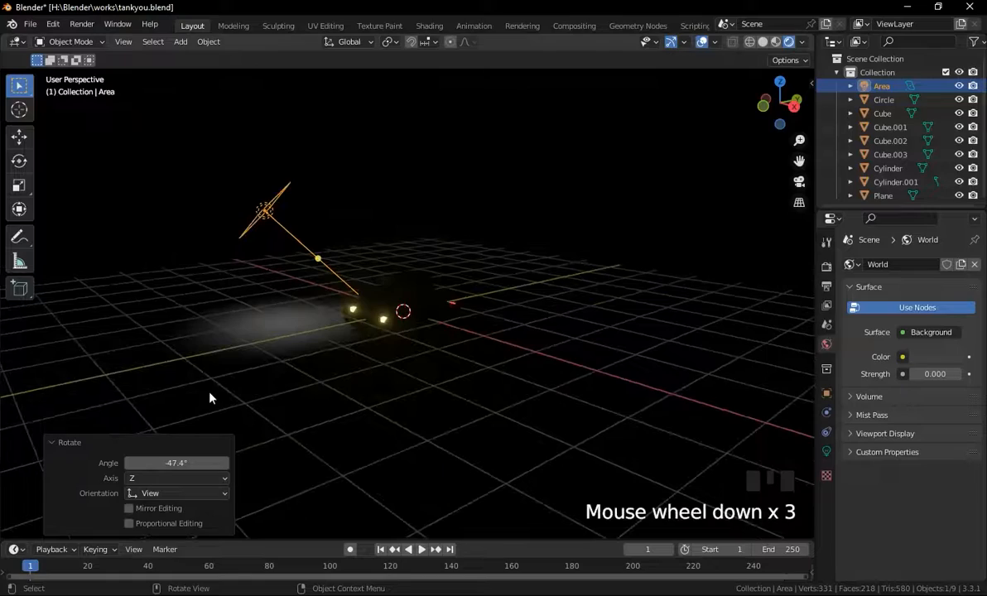
middle_click_drag(210, 396, 282, 465)
scroll(344, 441, "down", 1)
key("g")
left_click(398, 463)
middle_click_drag(398, 463, 306, 389)
key("g")
left_click(213, 363)
key("r")
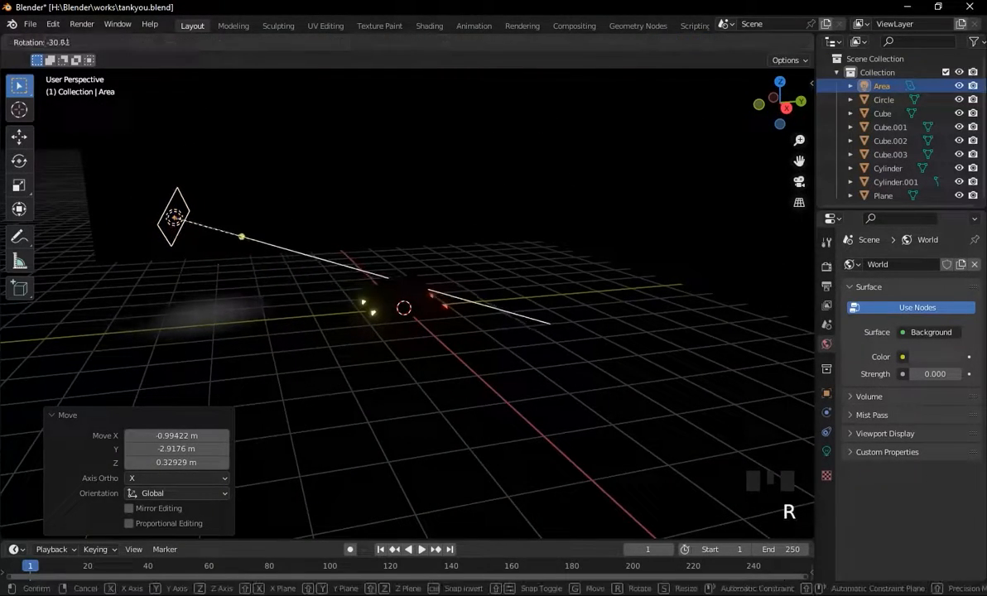
left_click(452, 351)
scroll(280, 373, "up", 2)
middle_click_drag(280, 373, 413, 361)
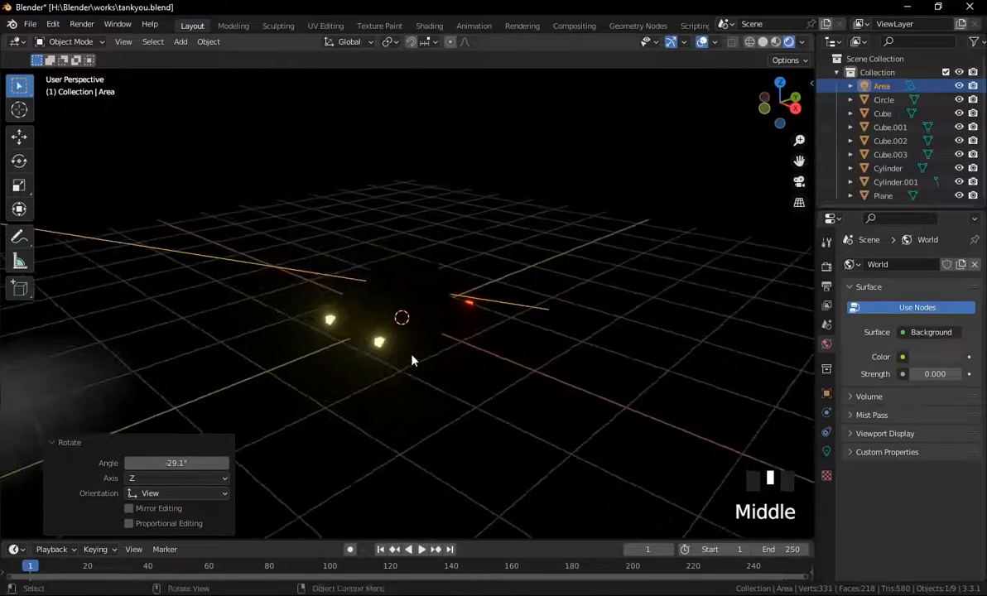
Set the area light's power to about 104.1 W and its colour to a pale yellow.
left_click(828, 451)
left_click_drag(922, 358, 969, 358)
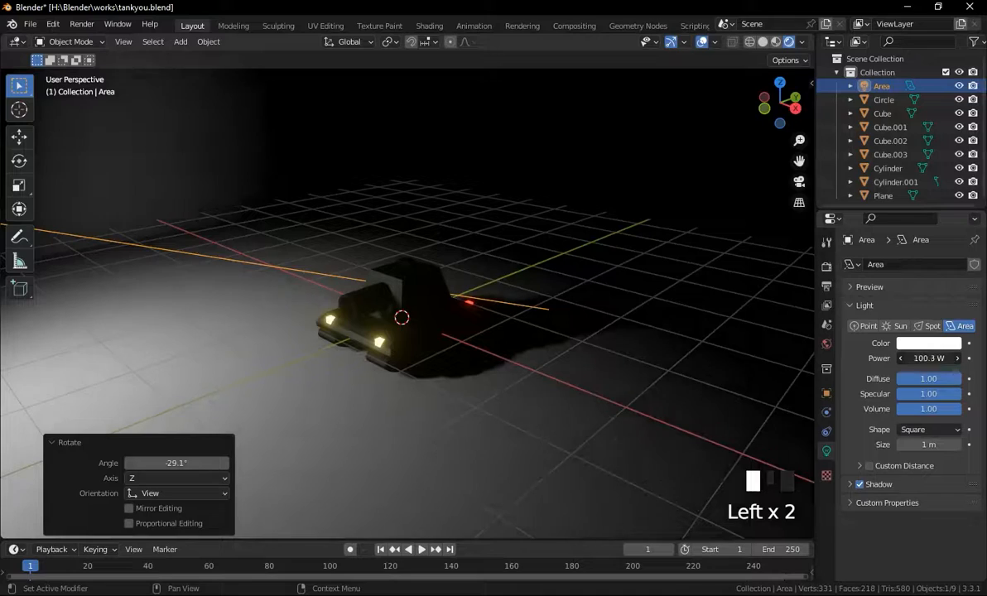
middle_click_drag(795, 381, 830, 371)
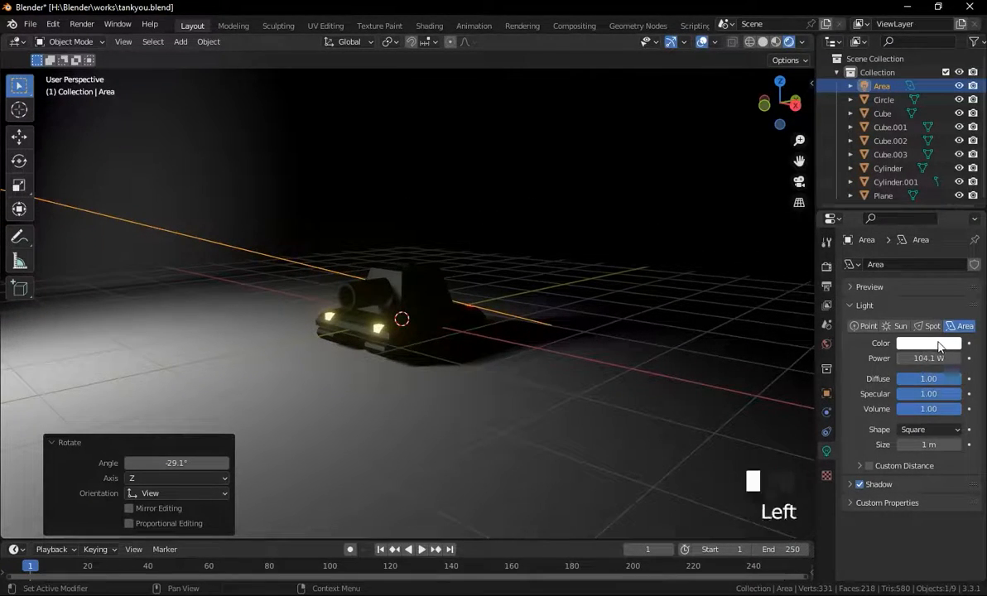
left_click(940, 345)
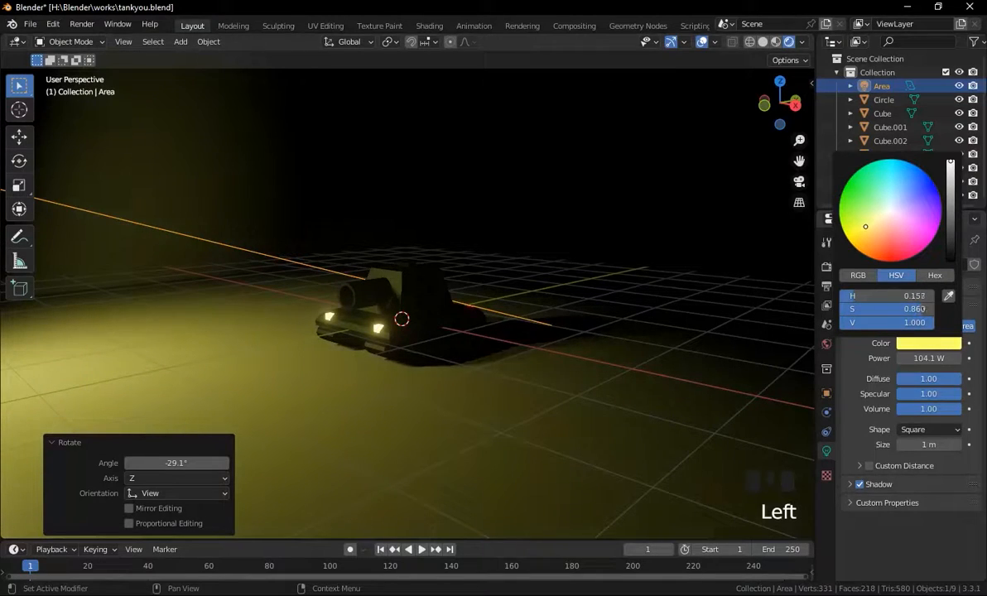
left_click_drag(866, 226, 887, 224)
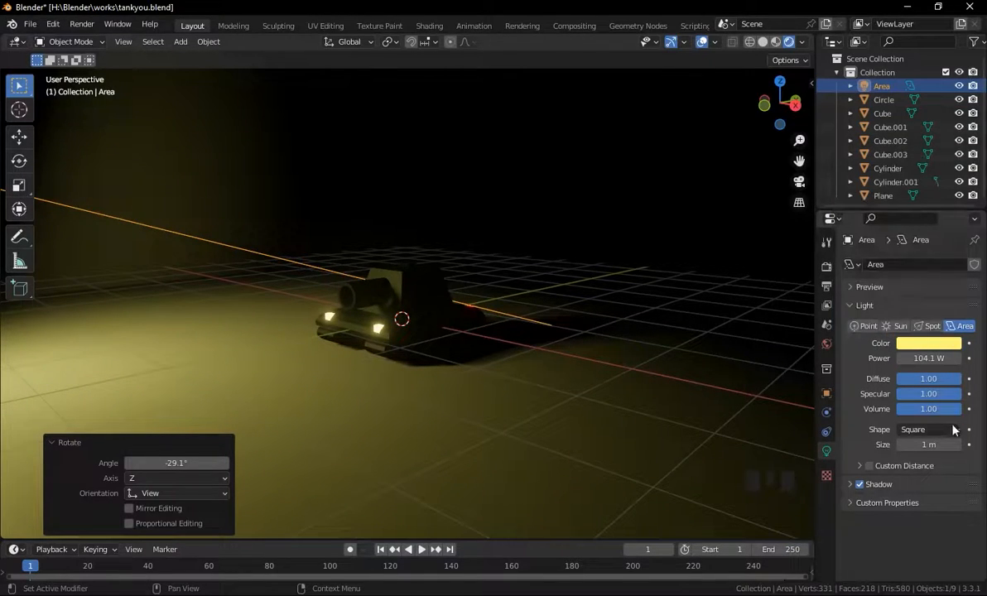
left_click(936, 346)
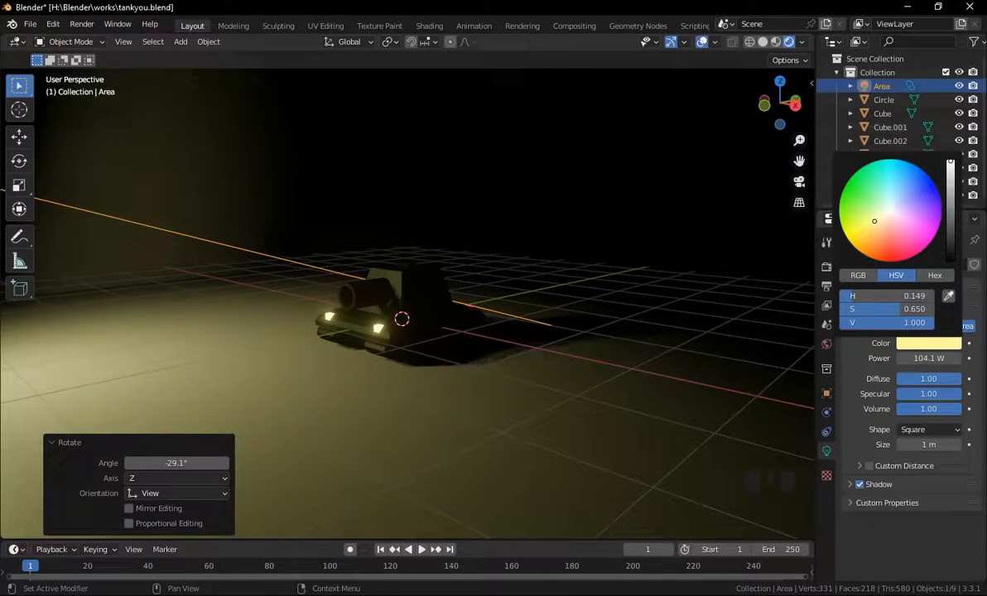
Duplicate the area light, place the copy on the other side of the tank and rotate it about -47.5°.
scroll(386, 373, "down", 6)
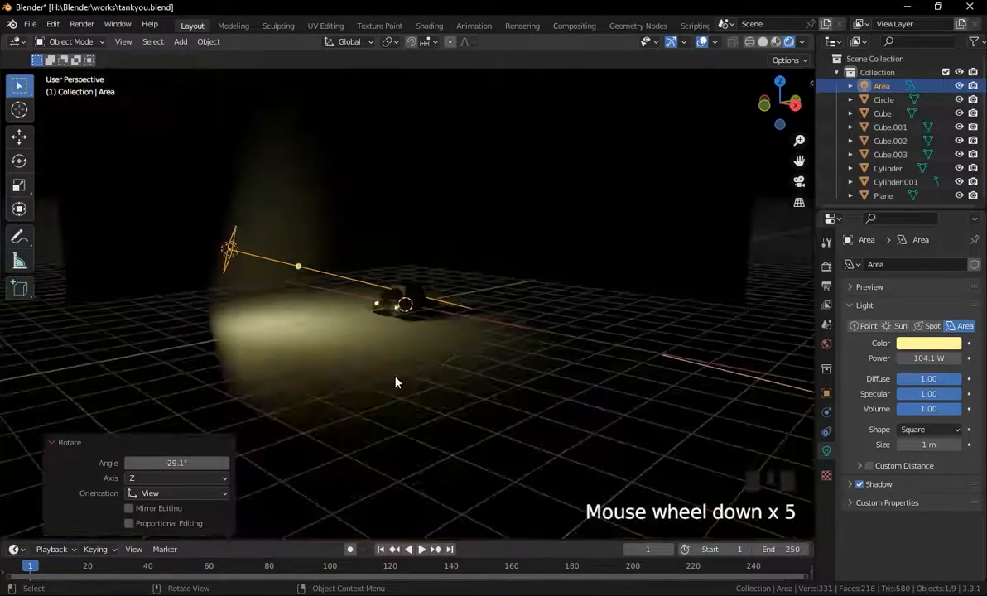
middle_click_drag(408, 374, 429, 400)
key("shift+d")
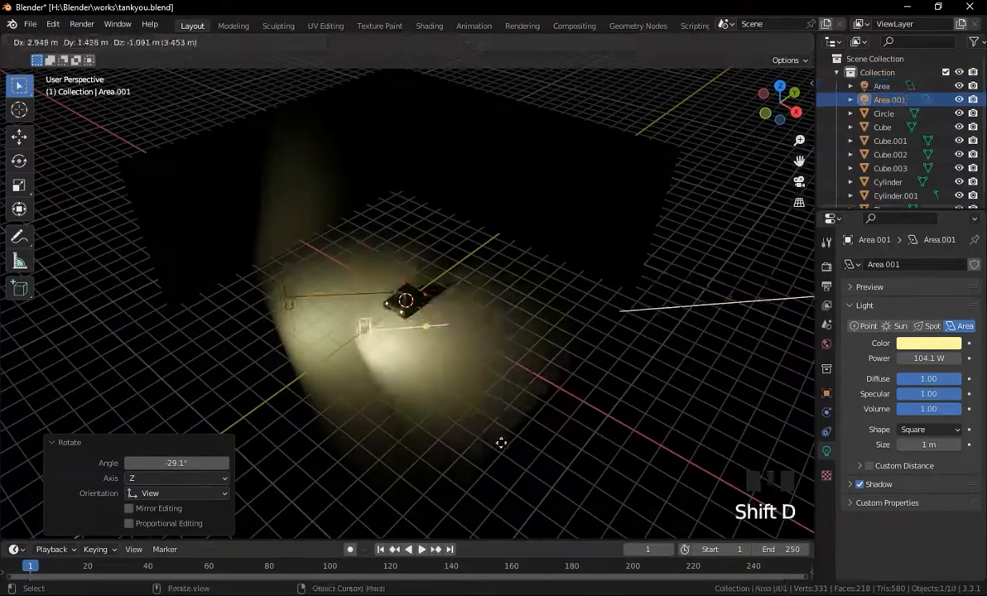
left_click(478, 421)
key("r")
left_click(522, 298)
scroll(435, 348, "down", 2)
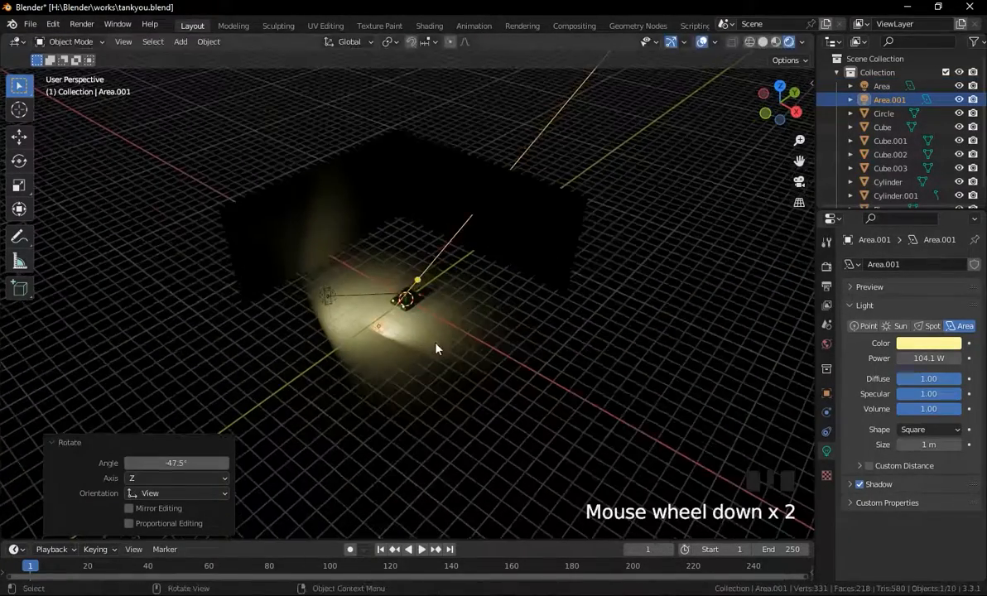
Move the second area light closer beside the tank and rotate it about 9.4°.
scroll(435, 348, "up", 3)
middle_click_drag(435, 348, 293, 298)
key("g")
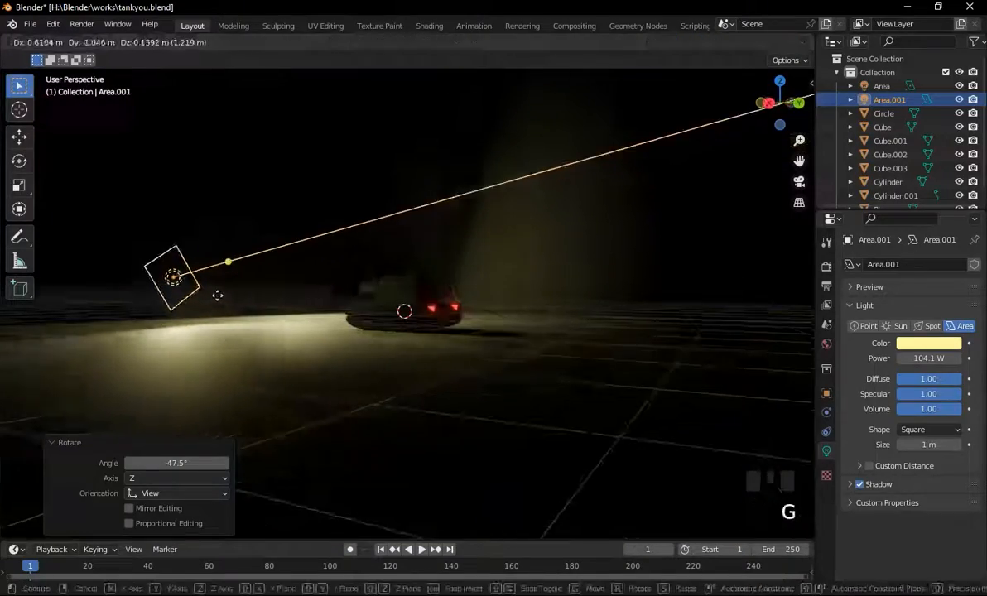
left_click(180, 290)
middle_click_drag(338, 256, 394, 310)
key("r")
left_click(450, 365)
middle_click_drag(450, 365, 542, 350)
scroll(511, 378, "down", 6)
key("g")
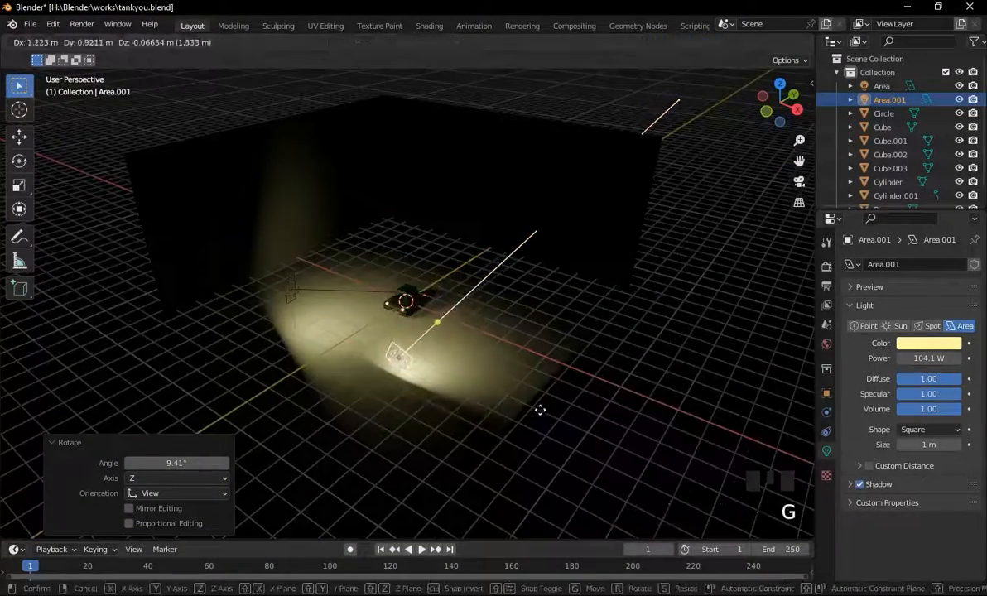
left_click(542, 406)
Rotate the second area light repeatedly to about -35° and nudge its position slightly toward the tank.
scroll(542, 402, "up", 5)
key("r")
left_click(436, 342)
middle_click_drag(437, 343, 448, 276)
key("r")
left_click(570, 357)
middle_click_drag(571, 357, 550, 310)
key("r")
left_click(488, 311)
middle_click_drag(489, 311, 447, 315)
scroll(468, 309, "up", 5)
key("g")
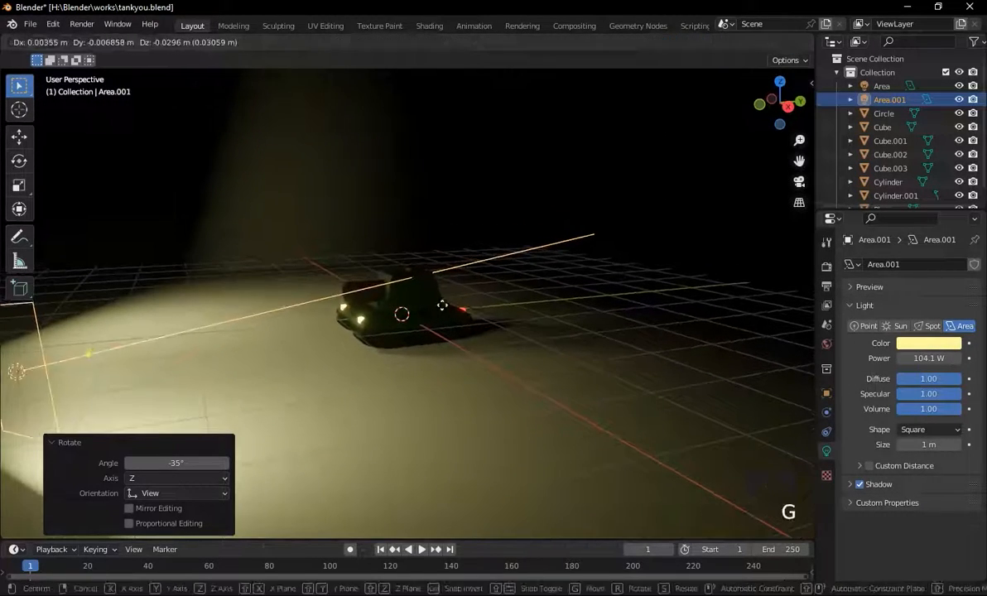
left_click(514, 342)
key("r")
left_click(525, 351)
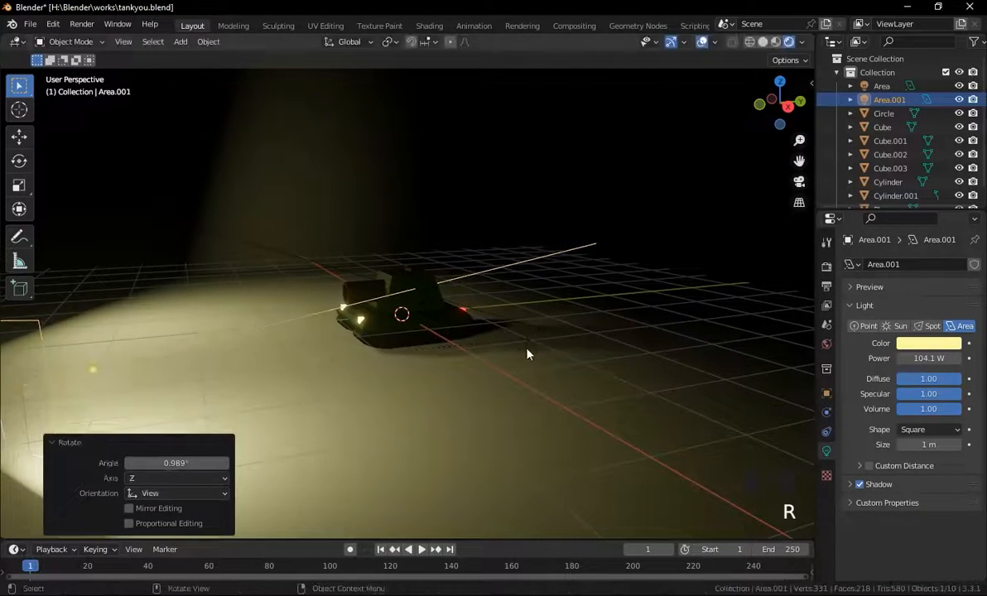
middle_click_drag(525, 351, 507, 353)
scroll(506, 356, "down", 3)
scroll(505, 356, "up", 3)
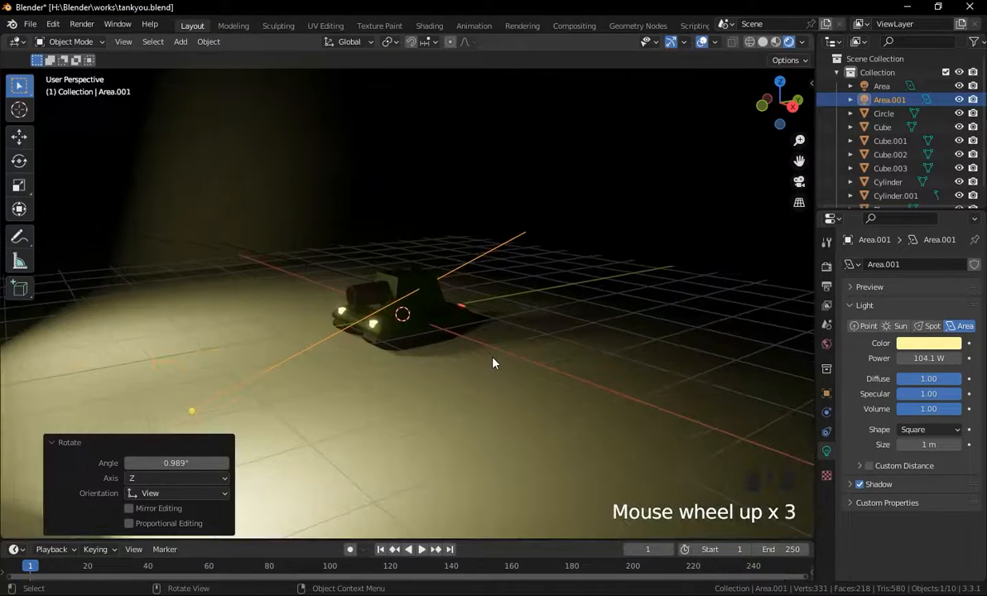
Give the backdrop plane a new material and set its base colour to near-black (V 0.011).
left_click(592, 322)
scroll(596, 307, "down", 6)
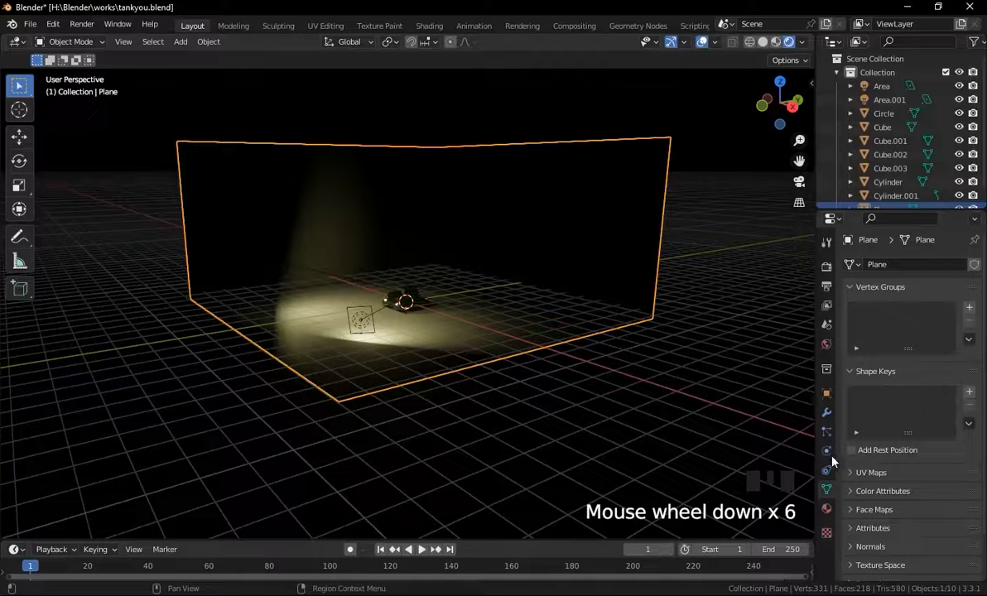
left_click(827, 509)
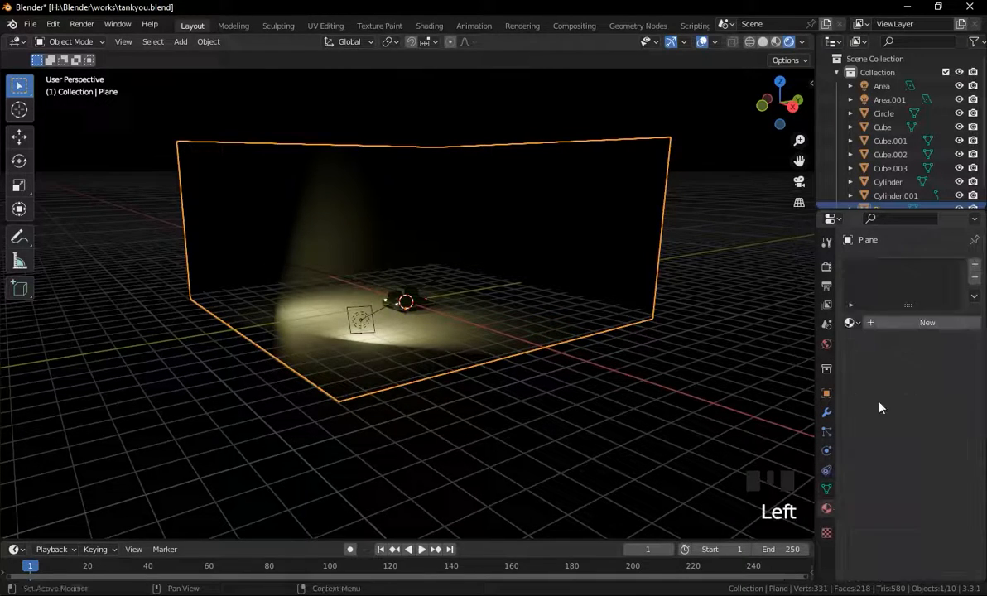
left_click(913, 325)
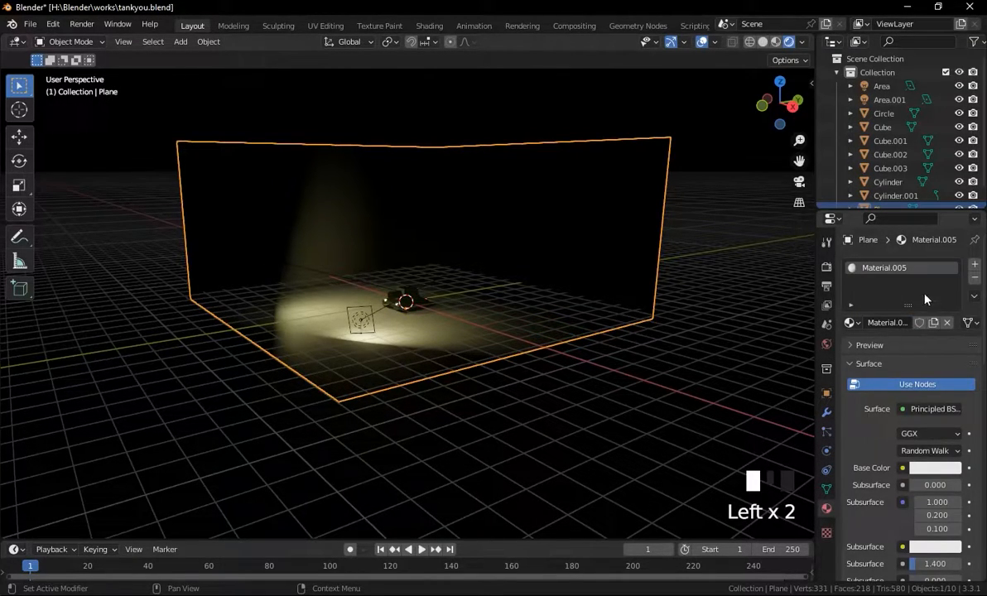
left_click(936, 468)
left_click_drag(954, 315, 951, 362)
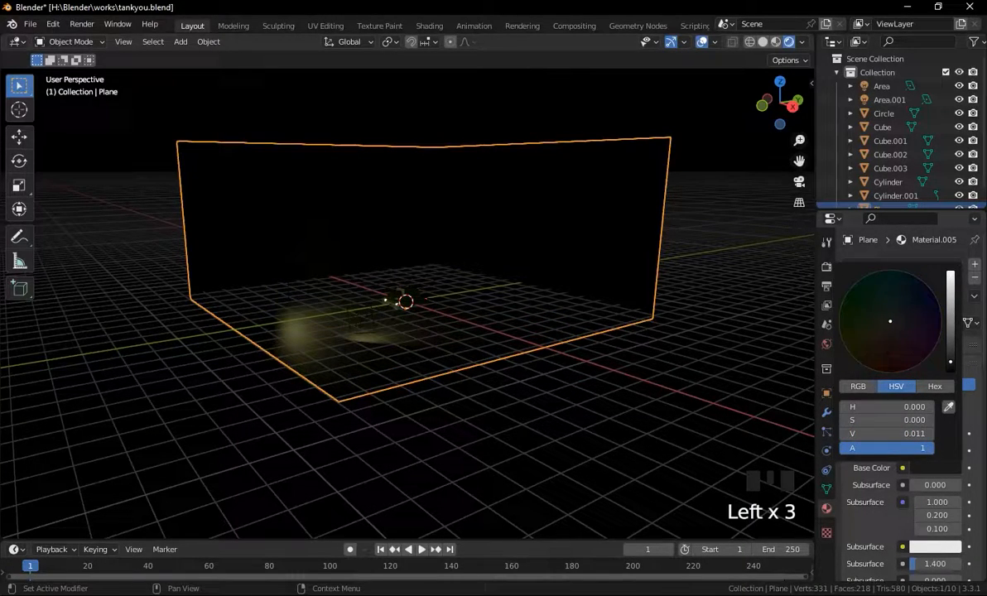
Raise the second area light's power to 182 W.
scroll(627, 307, "up", 5)
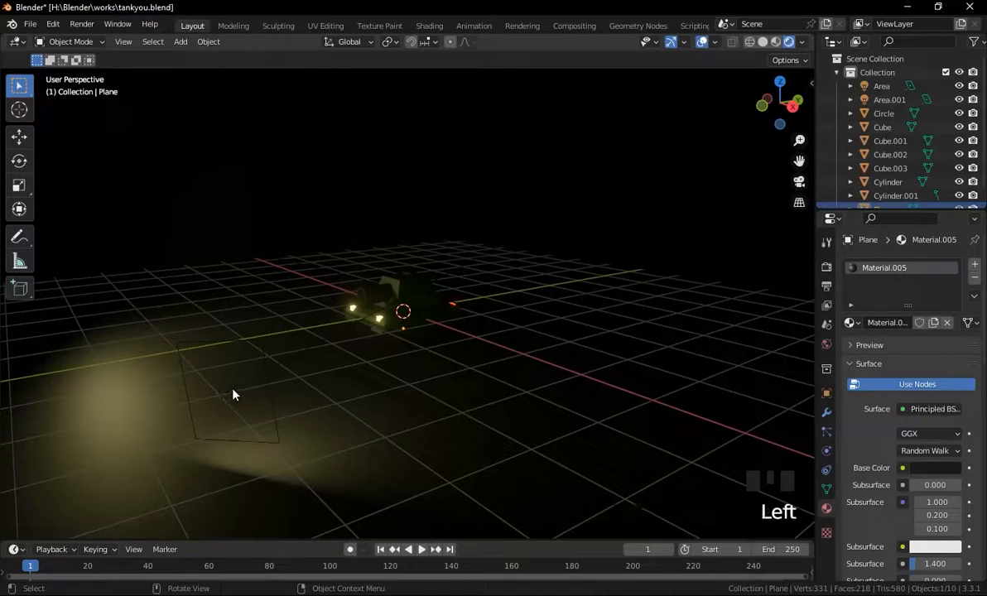
left_click(237, 395)
middle_click_drag(327, 348, 379, 371)
scroll(443, 357, "up", 4)
middle_click_drag(443, 357, 416, 352)
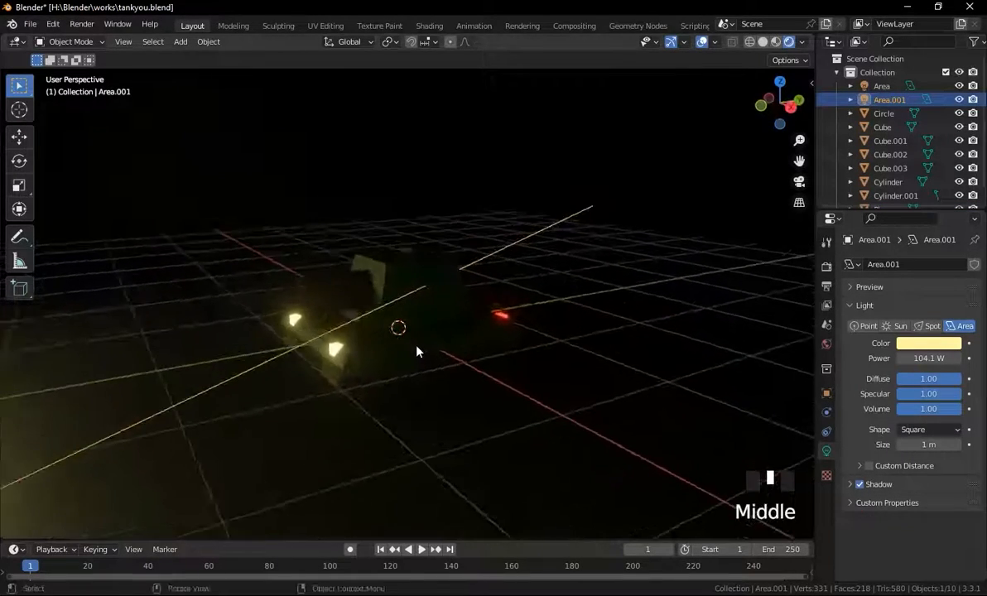
scroll(417, 352, "down", 3)
left_click_drag(919, 357, 944, 358)
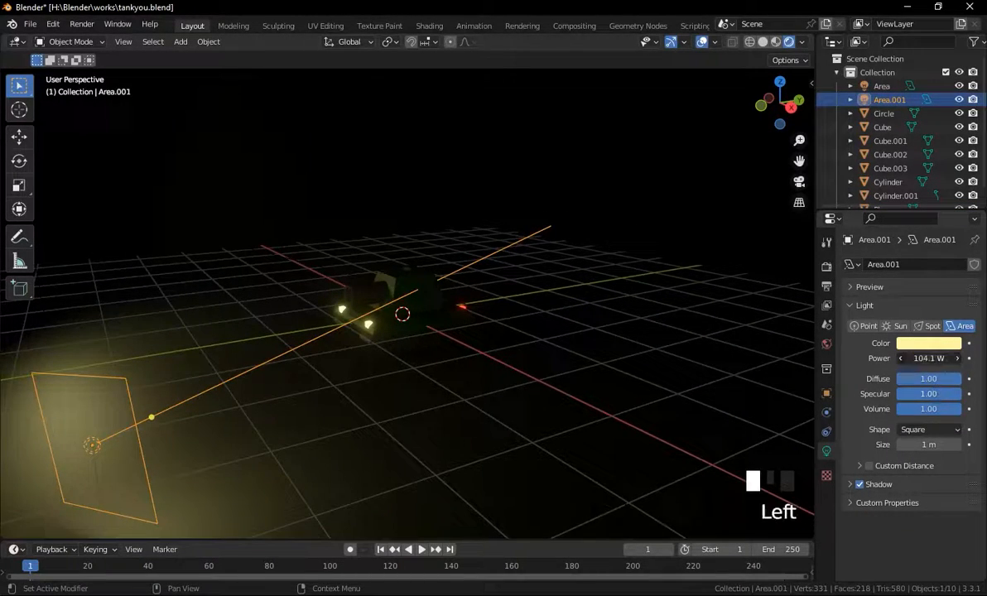
Reposition the second area light farther to the side of the tank.
middle_click_drag(433, 371, 264, 411)
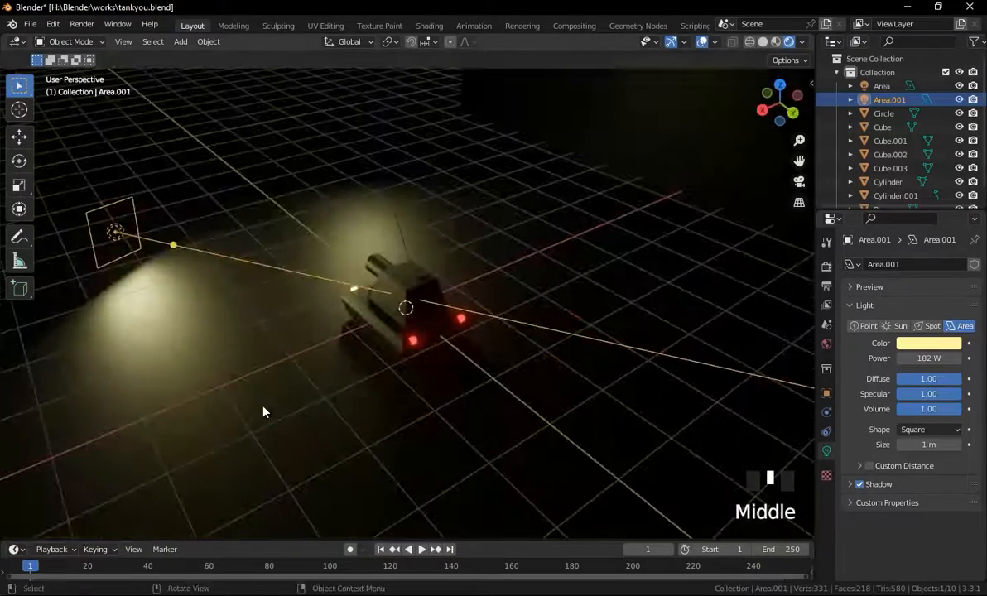
key("g")
left_click(333, 409)
middle_click_drag(335, 410, 188, 338)
scroll(188, 339, "down", 1)
Move the first area light closer to the tank and rotate it about 6.4°.
left_click(35, 375)
scroll(68, 372, "down", 4)
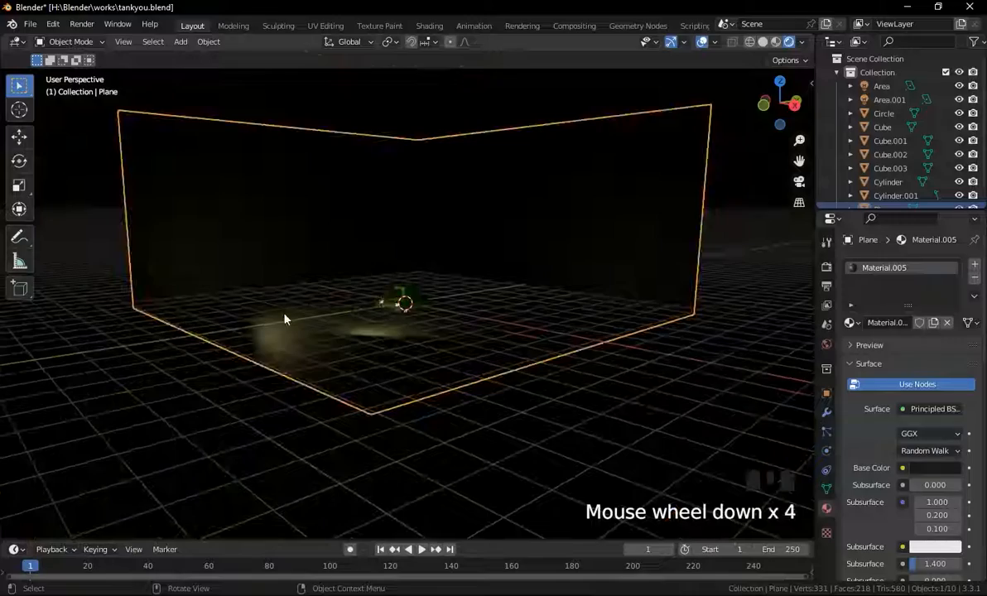
left_click(278, 318)
left_click(270, 293)
middle_click_drag(270, 293, 254, 330)
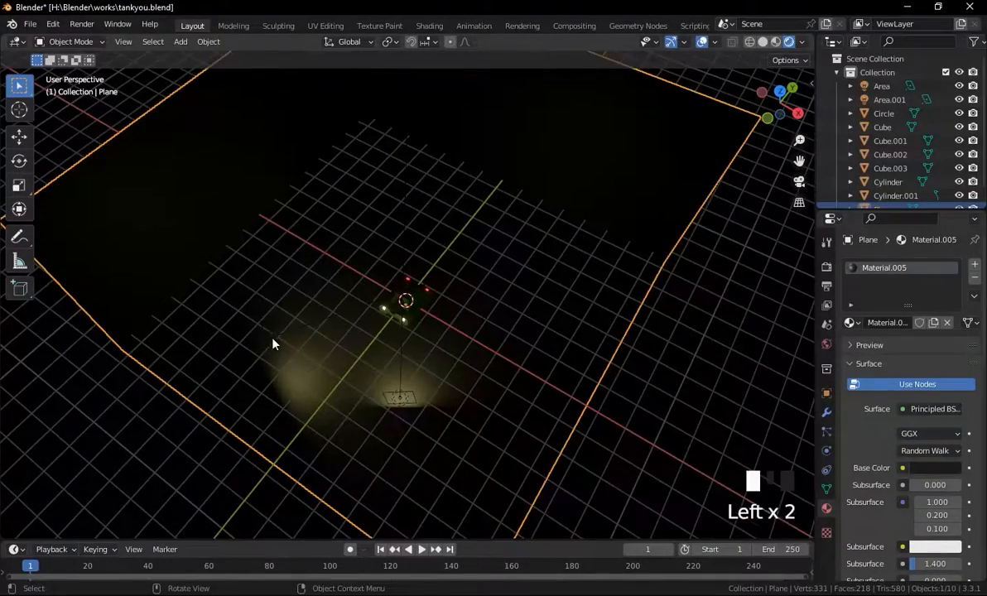
left_click(398, 396)
scroll(378, 394, "up", 7)
middle_click_drag(317, 372, 269, 324)
key("g")
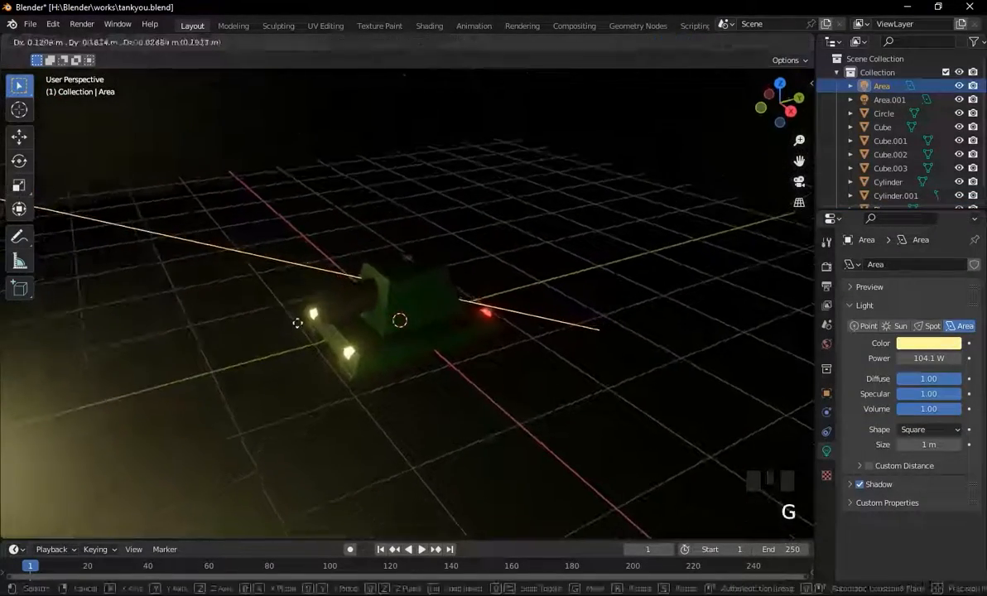
left_click(394, 355)
middle_click_drag(394, 355, 406, 332)
scroll(479, 400, "down", 3)
key("g")
key("r")
left_click(531, 453)
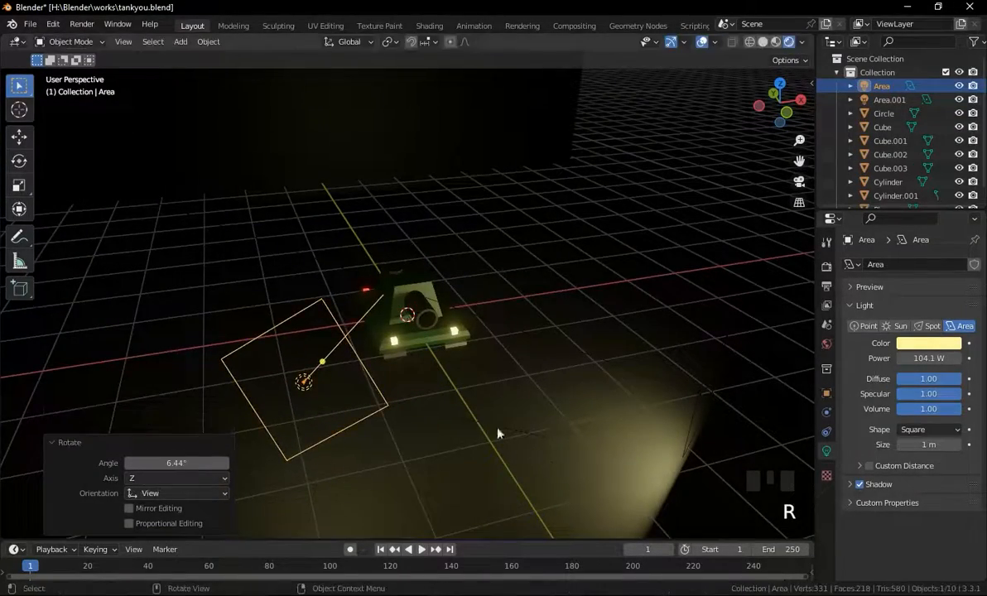
Rotate the first area light again to aim it at the tank.
scroll(497, 423, "down", 4)
middle_click_drag(470, 397, 490, 494)
key("r")
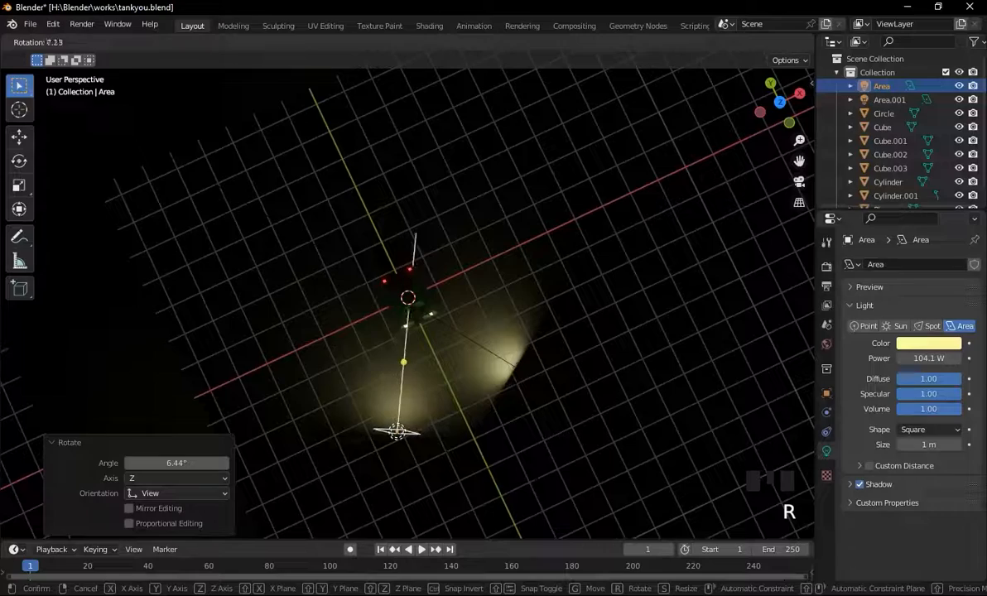
left_click(446, 401)
middle_click_drag(446, 401, 358, 310)
scroll(367, 308, "up", 4)
scroll(358, 315, "up", 2)
left_click(514, 291)
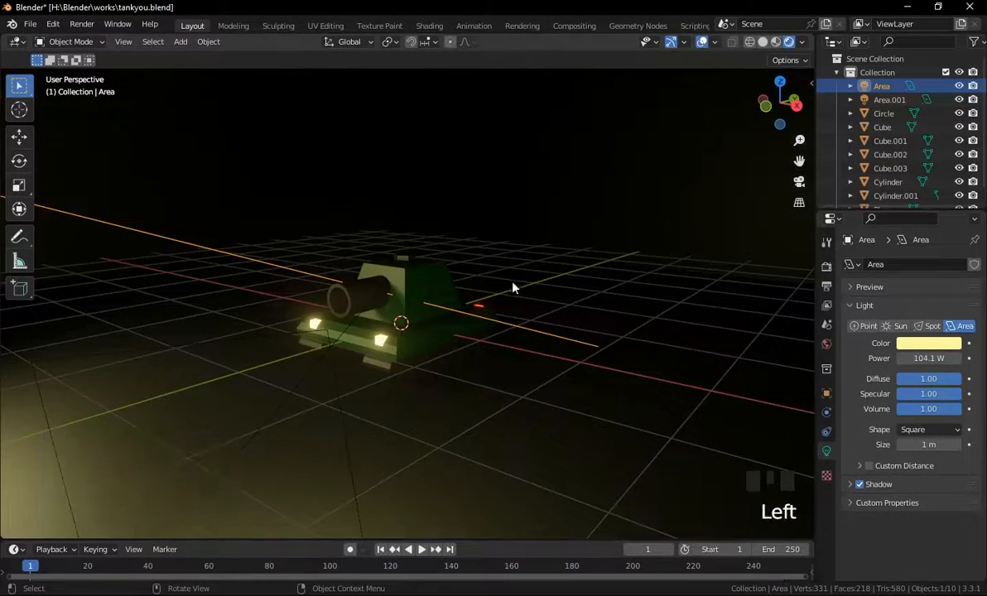
middle_click_drag(514, 290, 481, 257)
scroll(331, 319, "down", 3)
Move the second area light about 0.57 m in X and 0.6 m in Y, and rotate it about -7.8°.
left_click(327, 329)
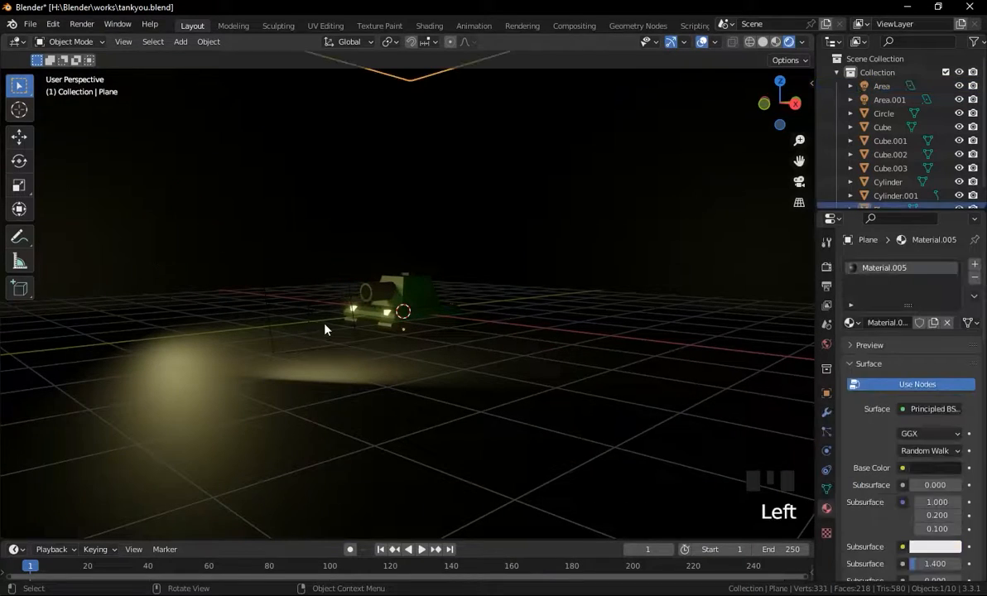
left_click(321, 315)
key("g")
left_click(460, 320)
middle_click(460, 320)
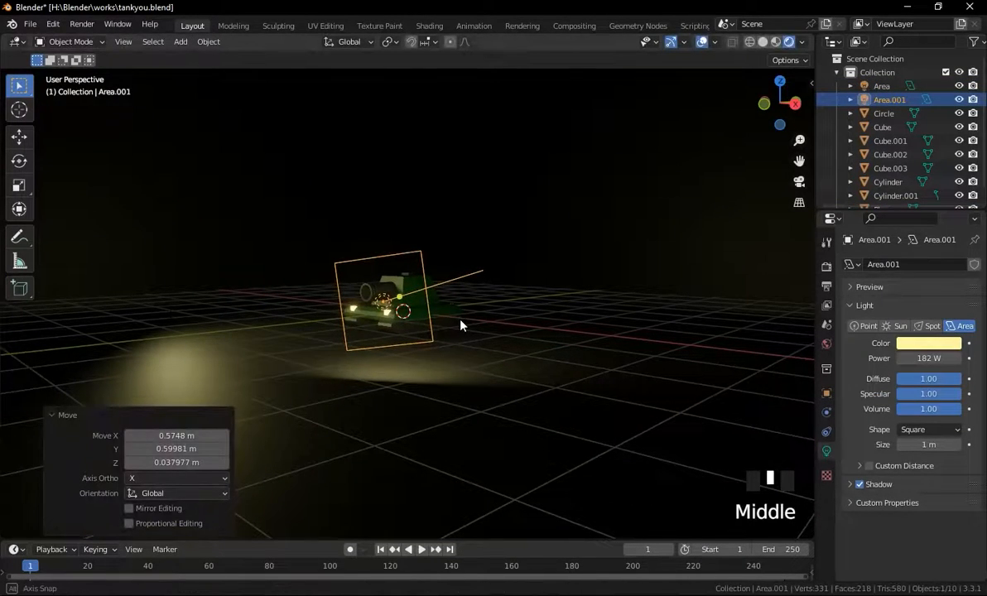
middle_click(461, 321)
middle_click_drag(476, 198, 463, 181)
key("r")
left_click(489, 282)
scroll(461, 201, "up", 3)
scroll(183, 266, "down", 4)
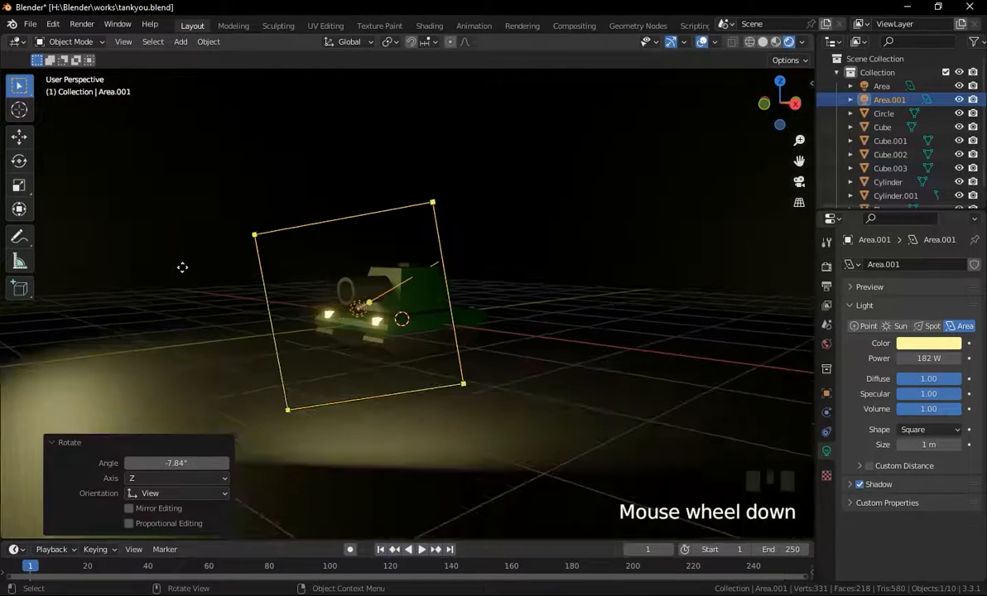
Duplicate the second area light, move the copy about -1.58 m in X behind the tank and rotate it about 38°.
double_click(222, 279)
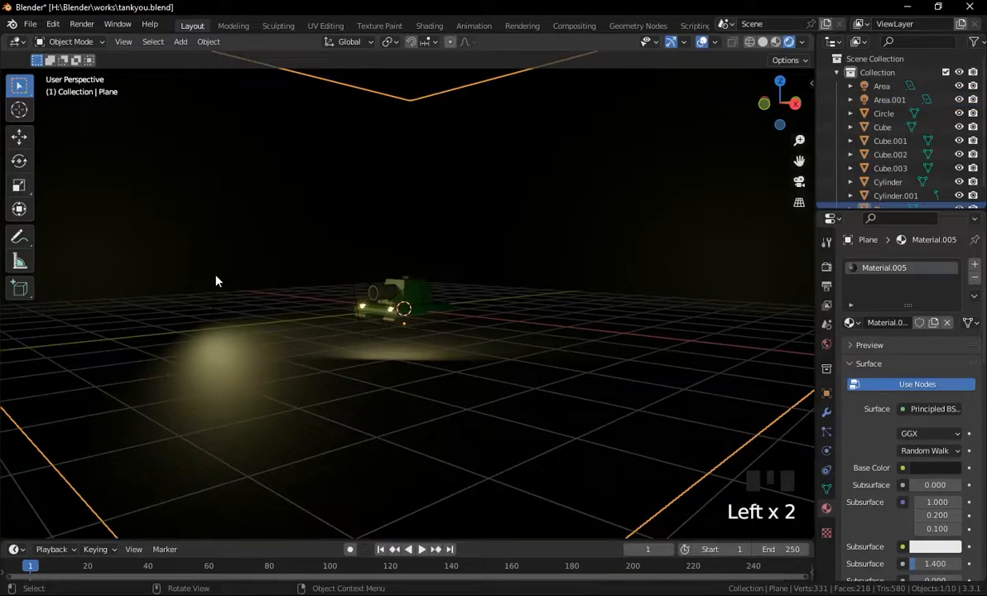
middle_click_drag(215, 281, 233, 294)
left_click(382, 328)
middle_click_drag(382, 328, 391, 371)
key("shift+d")
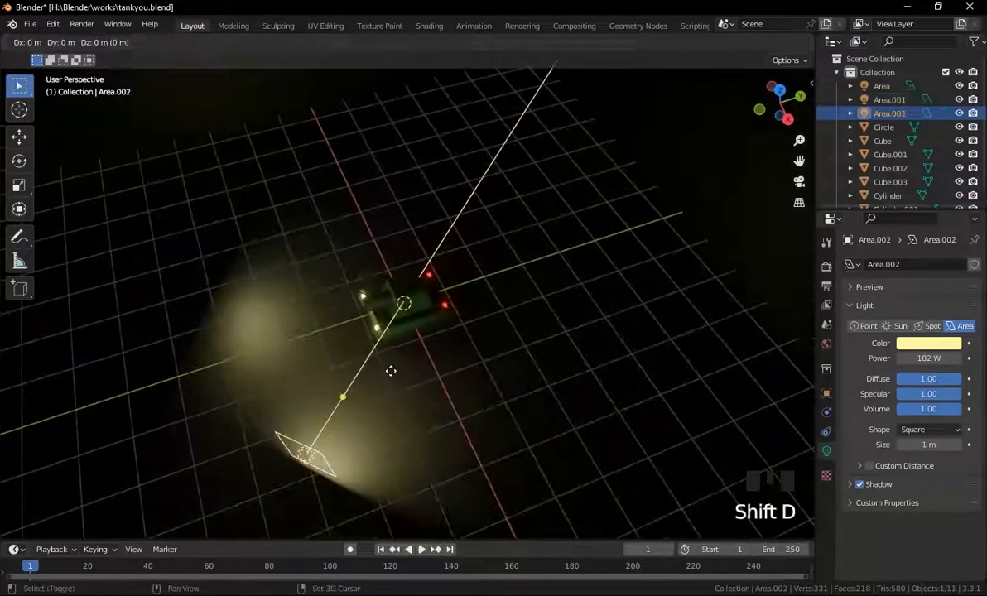
left_click(534, 214)
middle_click_drag(534, 214, 547, 247)
scroll(546, 247, "down", 2)
key("g")
left_click(498, 260)
key("r")
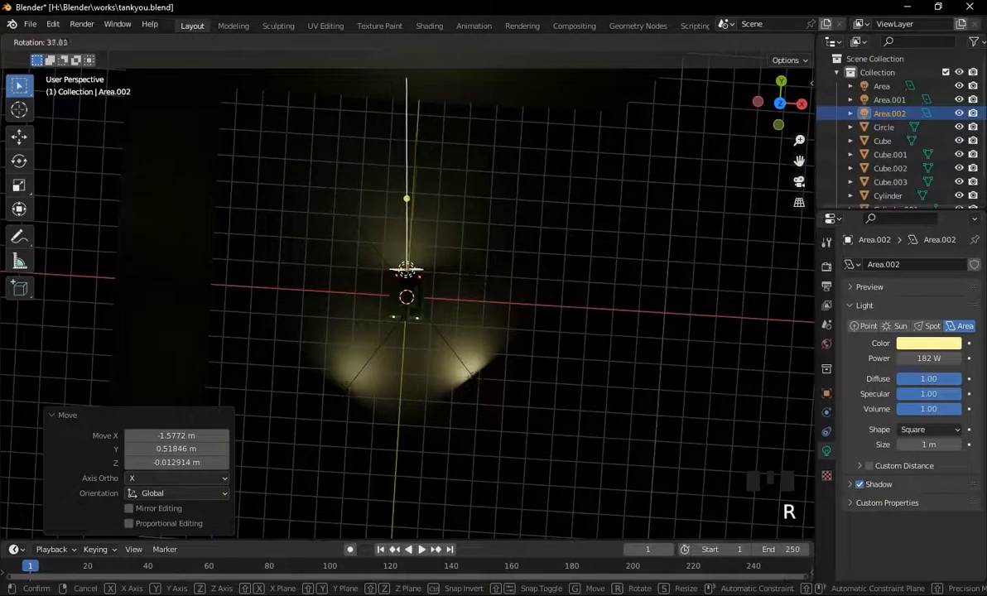
left_click(564, 240)
middle_click_drag(564, 240, 309, 134)
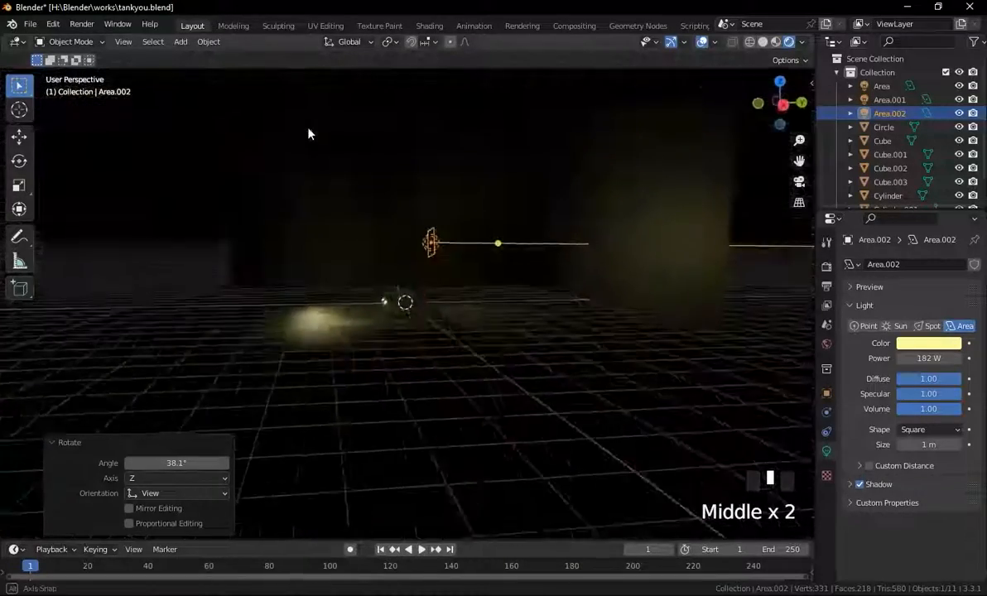
Raise the third area light along Z behind the tank, then set its colour to red and power to 86 W.
scroll(459, 245, "down", 4)
scroll(460, 247, "up", 7)
key("g")
key("z")
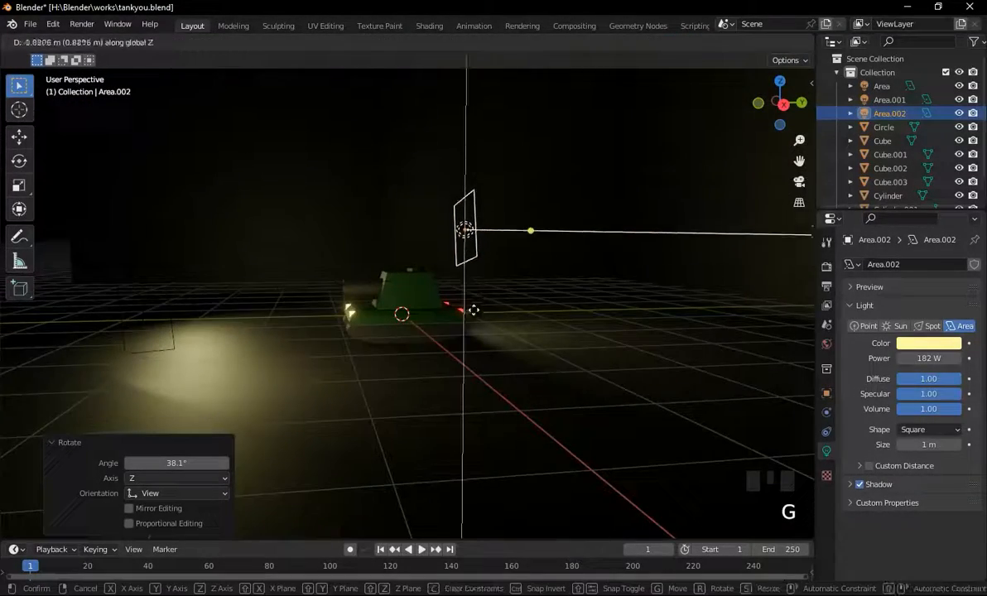
left_click(476, 365)
middle_click_drag(489, 233, 539, 275)
key("g")
left_click(464, 265)
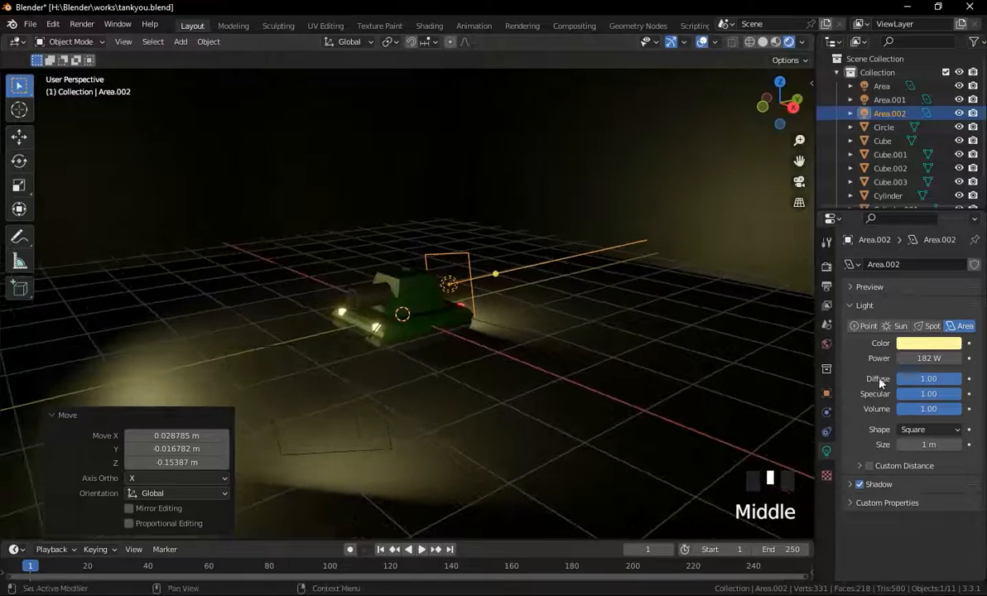
left_click(919, 344)
left_click(893, 243)
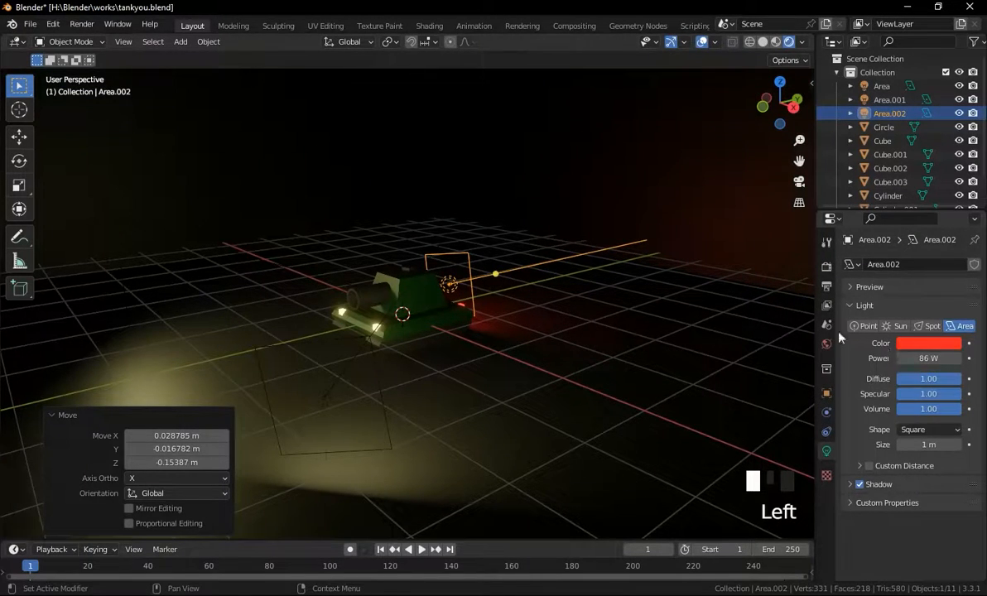
Move the first area light about -1.78 m along X, away from the tank.
left_click(380, 217)
scroll(436, 280, "up", 2)
middle_click_drag(436, 280, 442, 270)
scroll(236, 301, "down", 5)
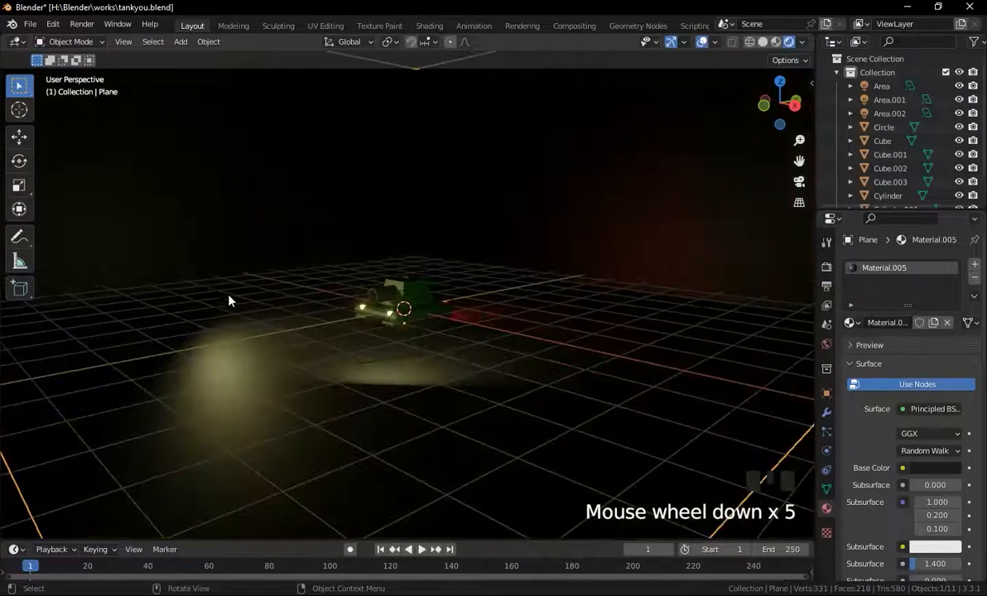
left_click(251, 273)
middle_click_drag(251, 275, 299, 286)
key("g")
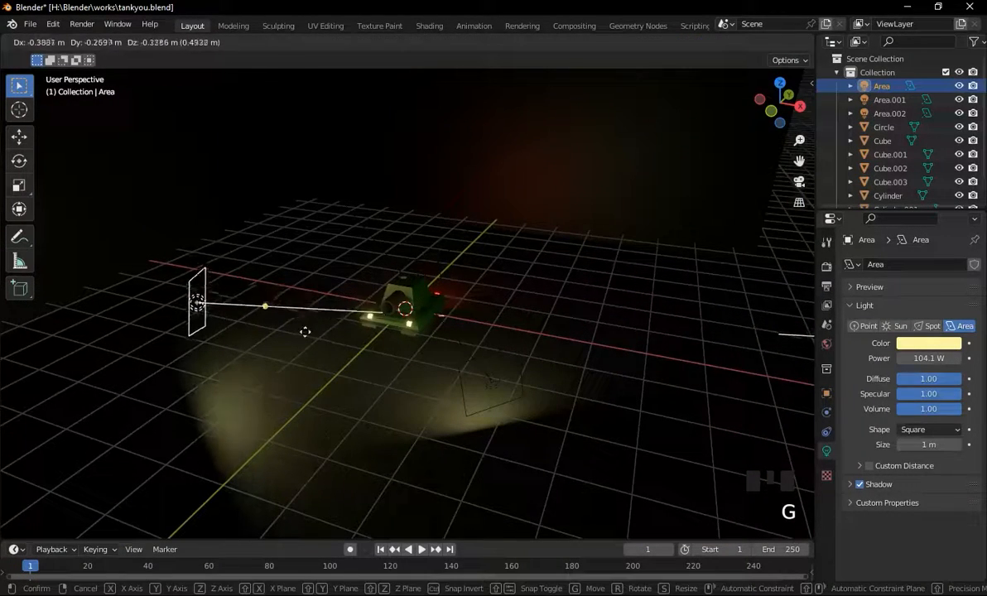
key("x")
left_click(342, 318)
middle_click_drag(341, 317, 452, 265)
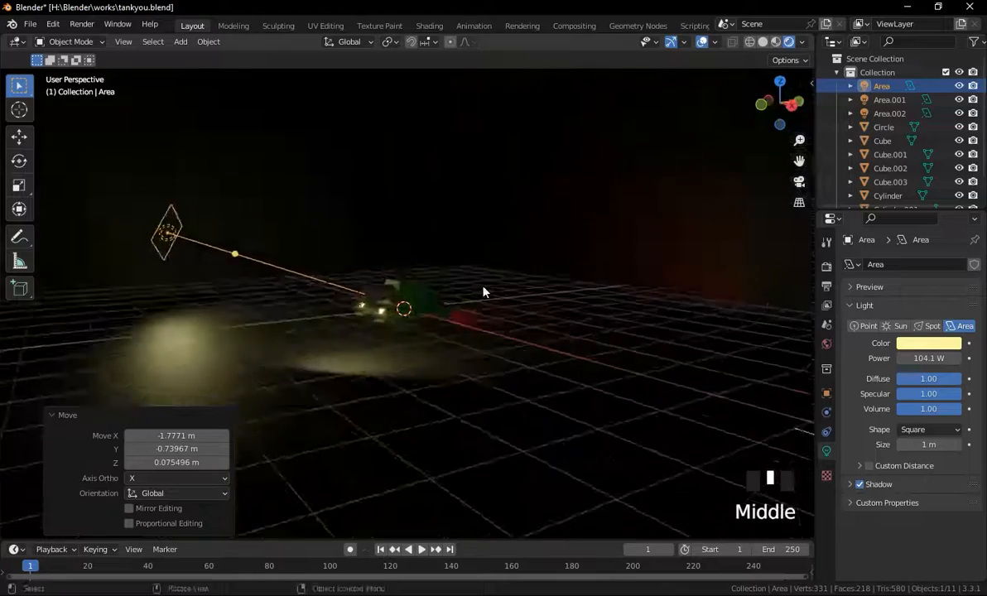
scroll(477, 298, "up", 3)
middle_click_drag(478, 298, 494, 306)
scroll(460, 302, "up", 1)
scroll(492, 306, "down", 4)
Reposition the second area light beside the tank with several small moves.
left_click(889, 100)
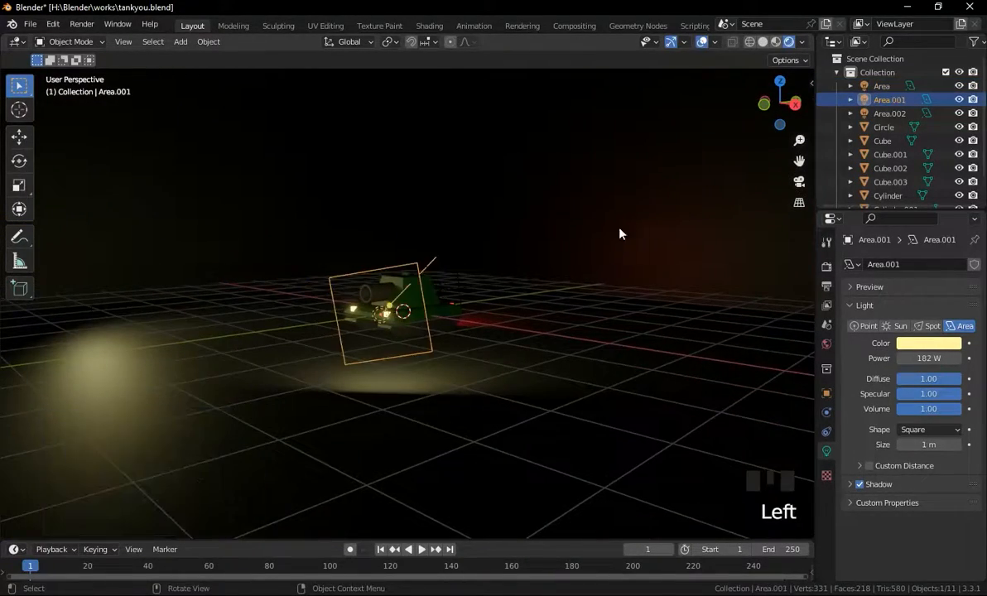
middle_click_drag(619, 232, 462, 287)
key("g")
left_click(394, 278)
middle_click_drag(393, 277, 454, 272)
key("g")
left_click(600, 232)
key("g")
left_click(575, 239)
key("g")
left_click(547, 275)
Rotate the second area light a few times to aim it at the tank.
key("r")
left_click(554, 279)
mouse_move(554, 278)
middle_mouse_down()
mouse_move(556, 316)
mouse_move(473, 218)
mouse_move(567, 267)
middle_mouse_up()
key("r")
left_click(528, 315)
key("r")
left_click(477, 286)
middle_click_drag(477, 286, 446, 310)
scroll(459, 286, "up", 3)
Raise the second area light about 0.52 m along Z.
key("g")
key("z")
left_click(483, 223)
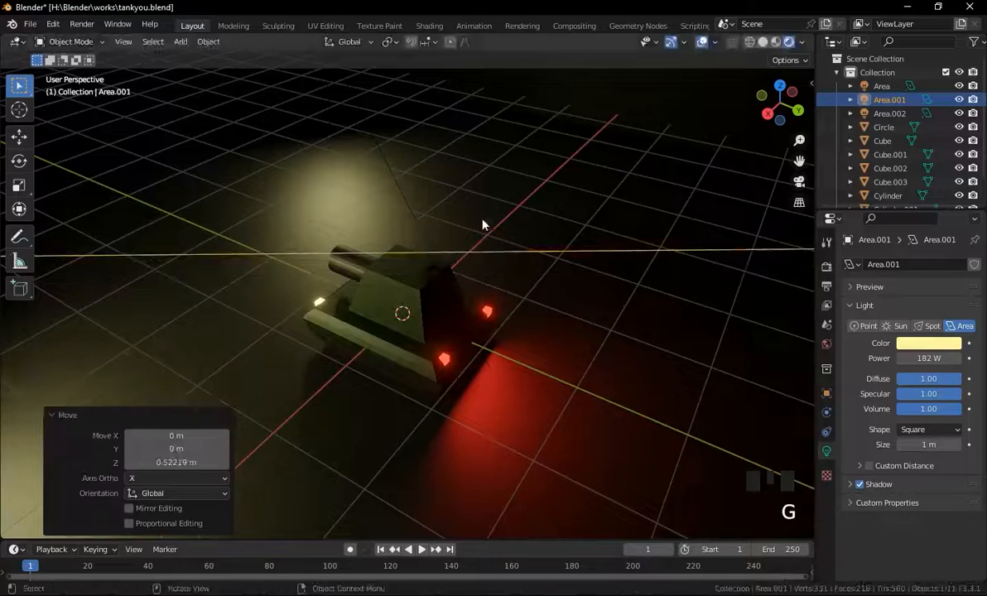
Rotate the second area light about -33.6° toward the tank.
scroll(485, 225, "down", 4)
key("r")
left_click(482, 266)
middle_click_drag(483, 267, 549, 272)
key("r")
left_click(451, 280)
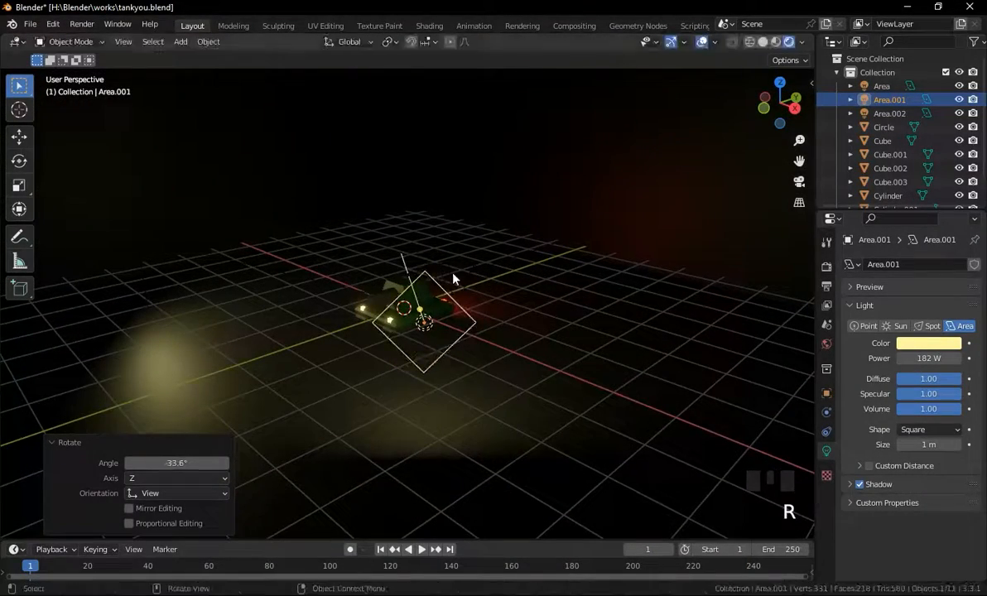
Examine the lit tank in the viewport from several angles.
scroll(454, 334, "up", 6)
middle_click_drag(459, 340, 460, 310)
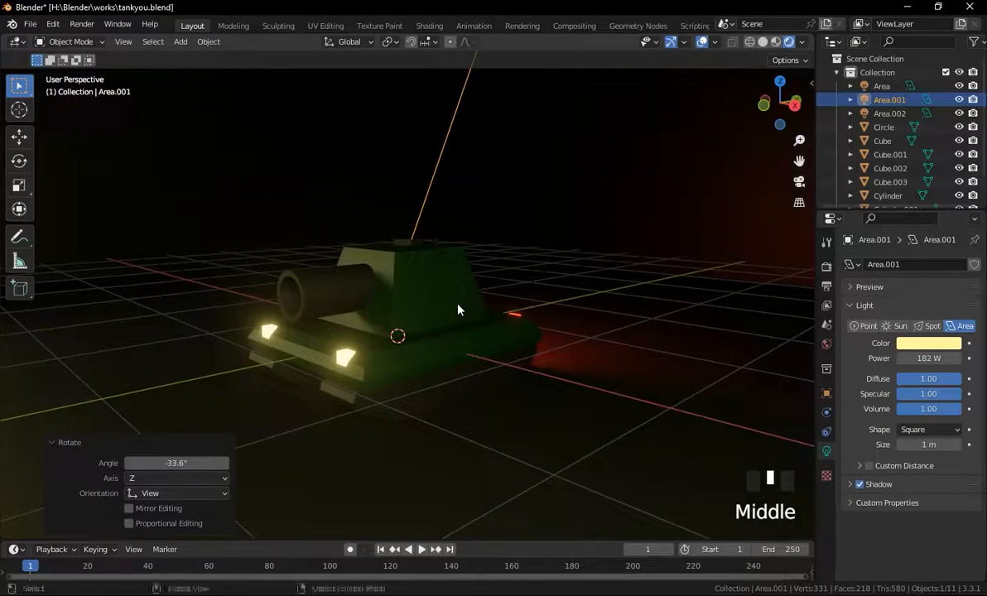
scroll(458, 310, "down", 2)
scroll(458, 309, "up", 1)
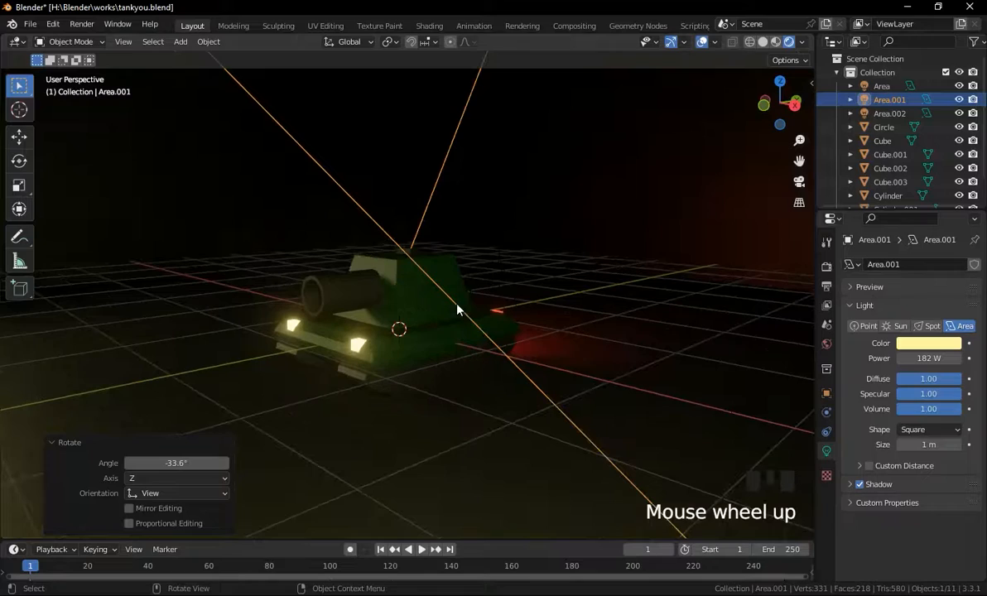
scroll(458, 305, "down", 1)
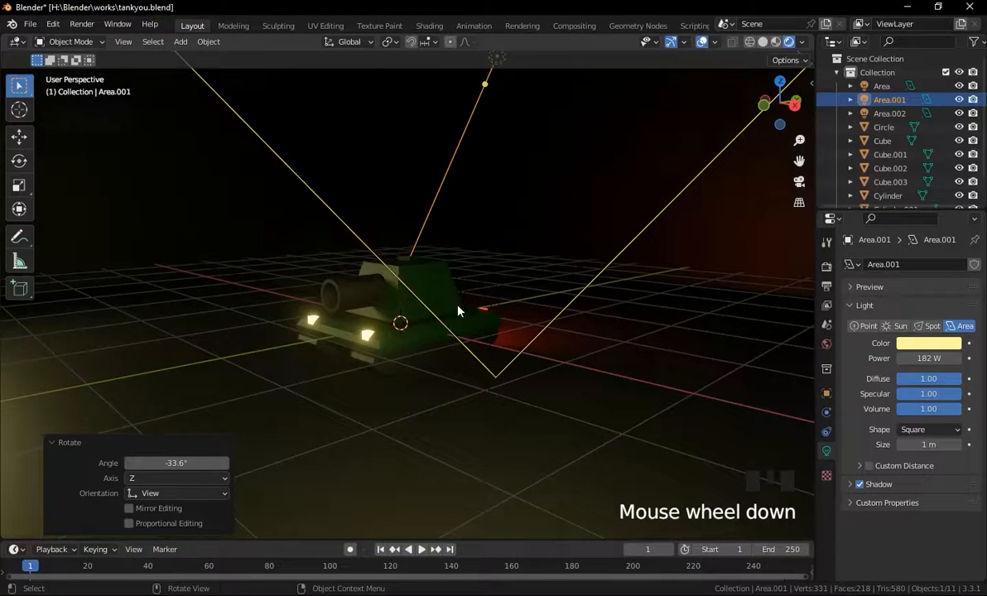
scroll(458, 310, "up", 1)
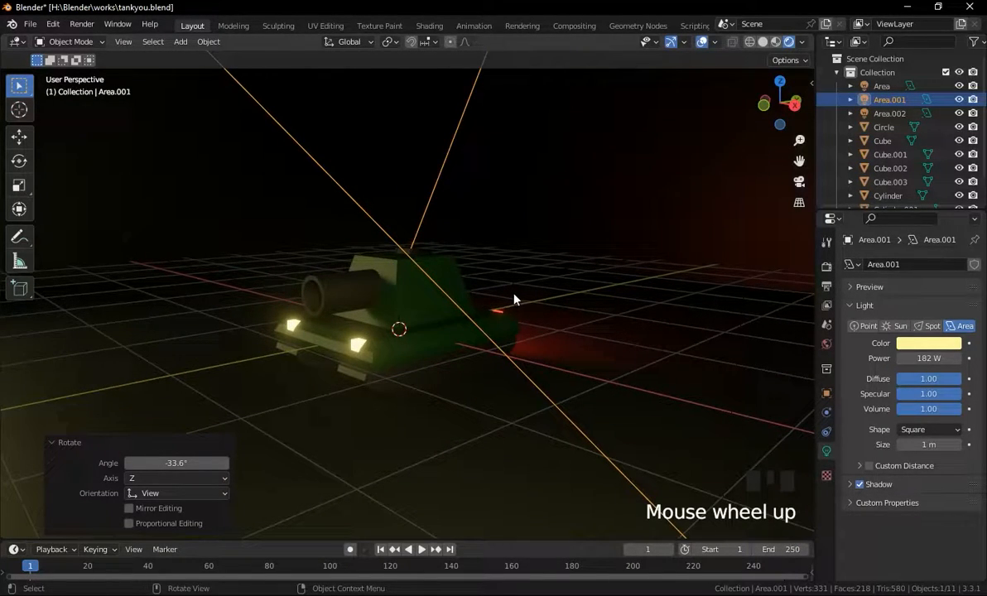
left_click(587, 300)
scroll(507, 300, "down", 1)
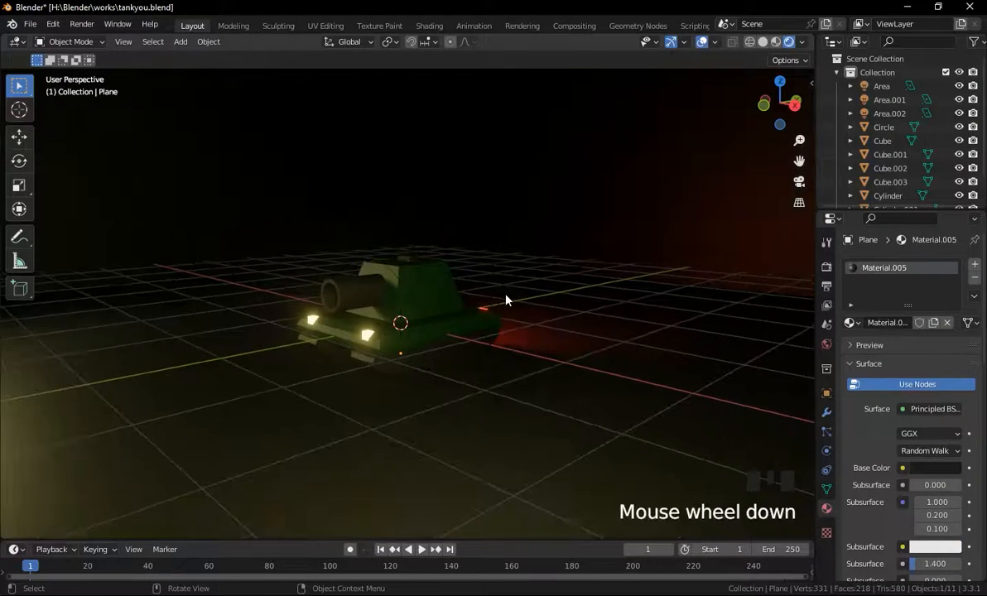
middle_click_drag(494, 301, 535, 303, "shift")
middle_click_drag(526, 304, 523, 304, "shift")
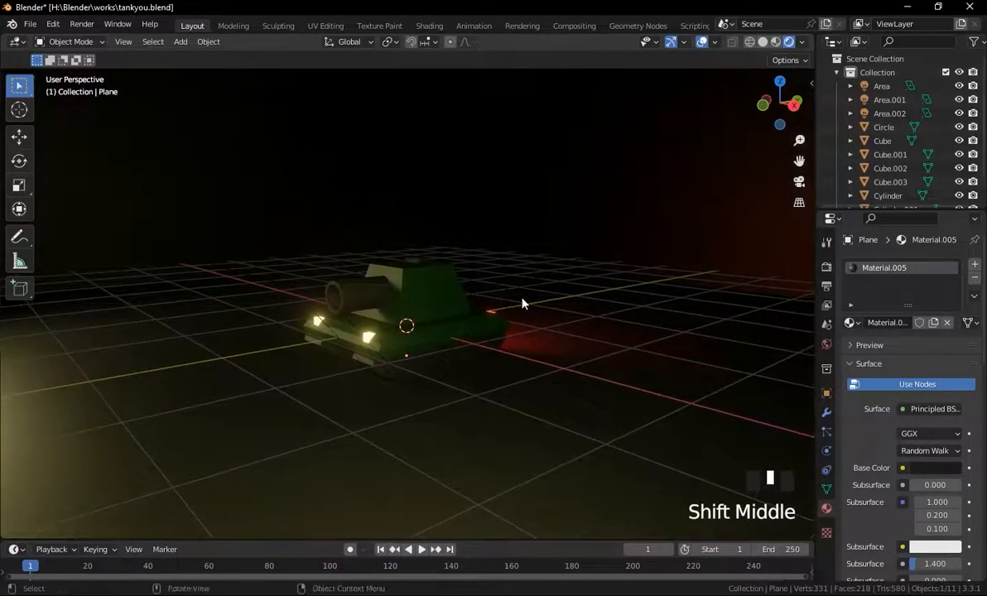
Select the red rim light and raise its power to about 113.4 W.
left_click(524, 334)
left_click(494, 305)
left_click(509, 298)
left_click(510, 296)
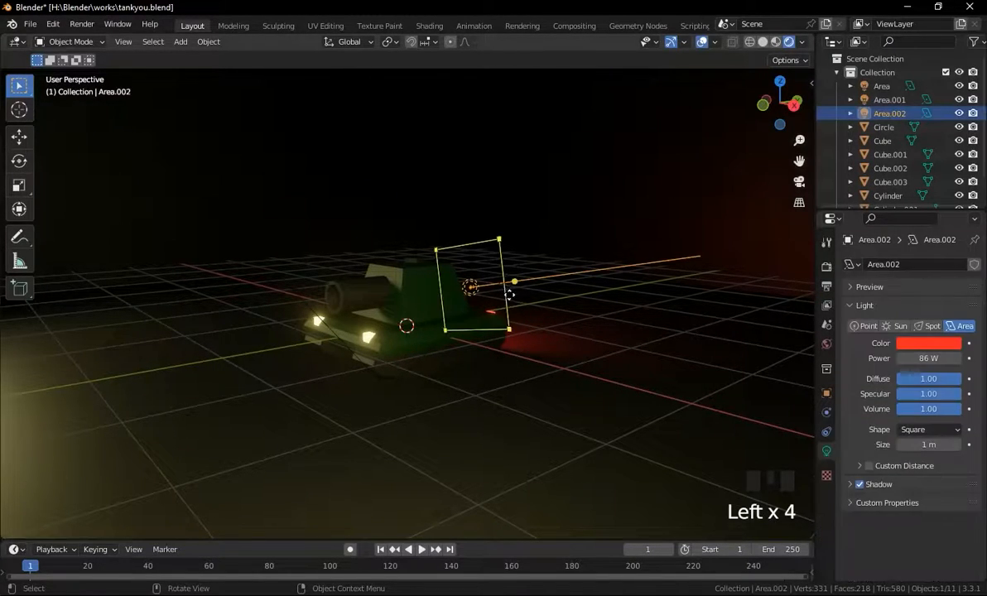
left_click_drag(918, 359, 928, 359)
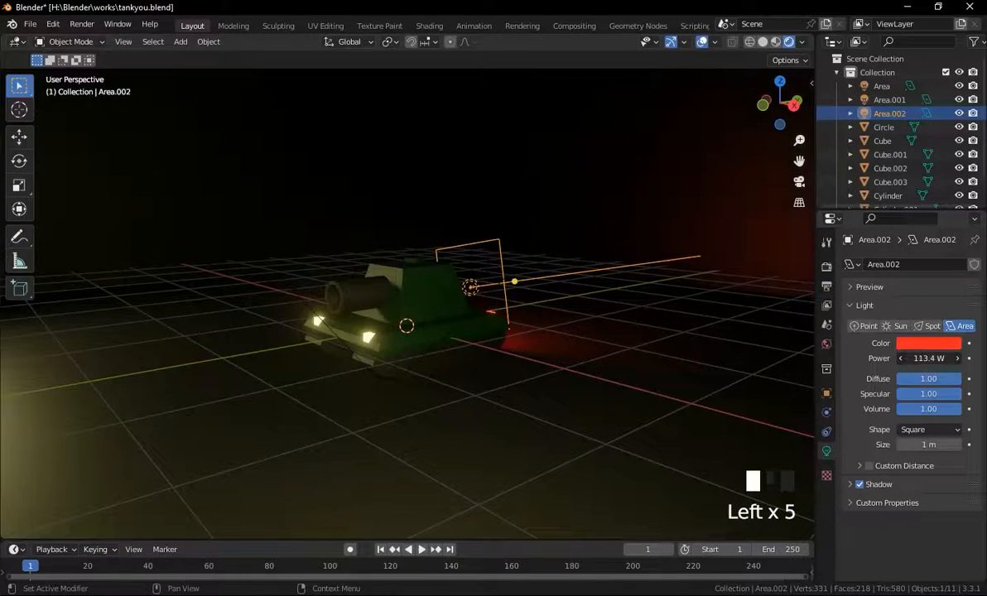
Add a camera to the scene.
left_click(616, 339)
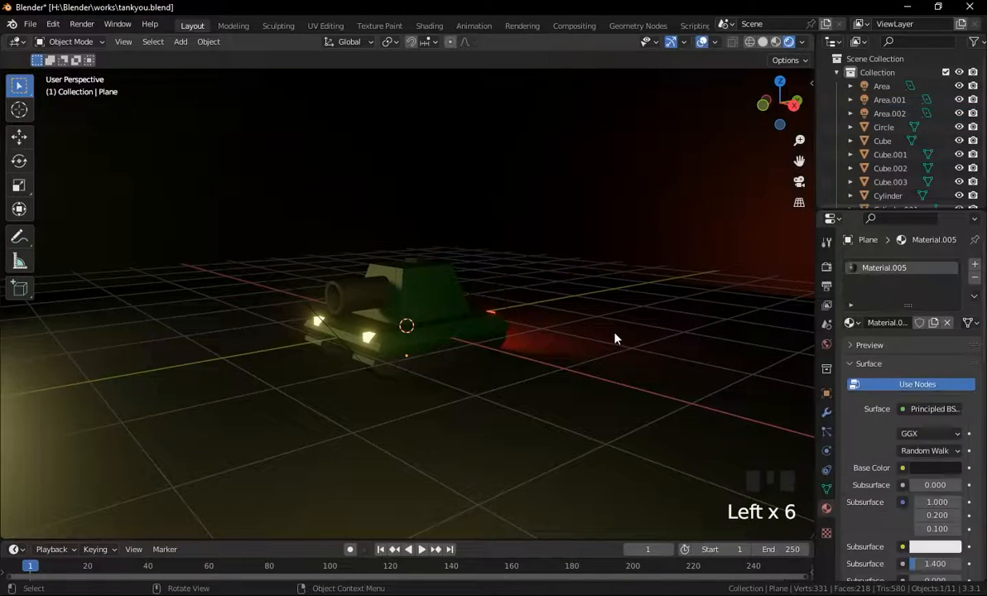
middle_click_drag(525, 314, 500, 317)
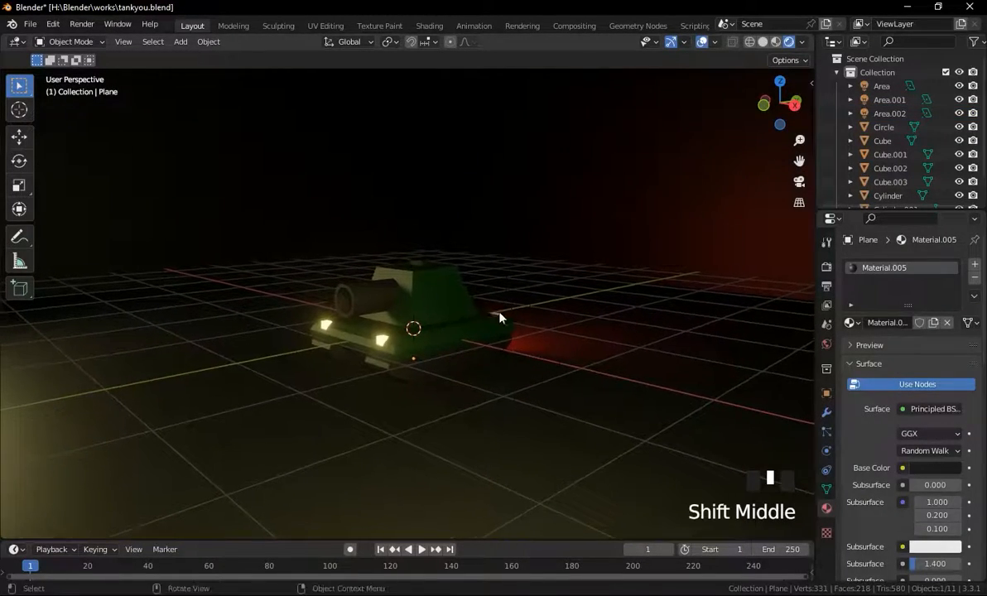
key("shift+a")
mouse_move(545, 313)
left_click(522, 341)
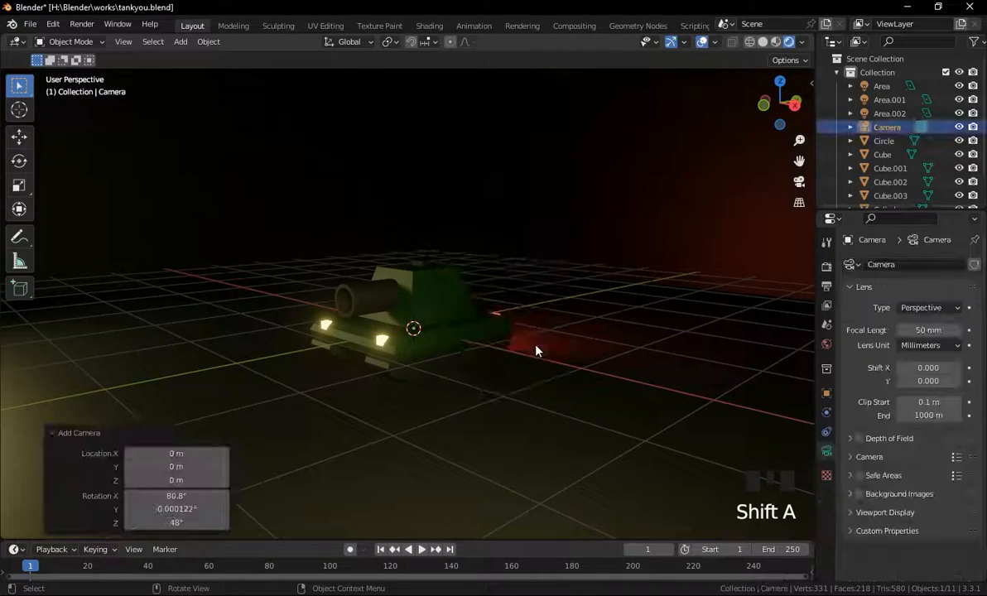
Align the camera to the current viewport view.
scroll(560, 351, "down", 2)
scroll(560, 351, "up", 1)
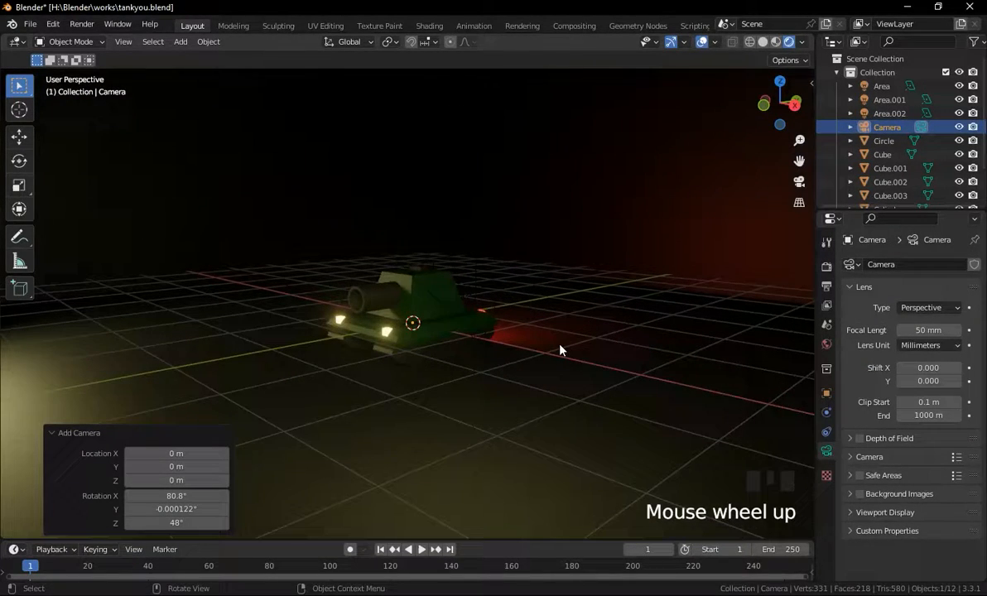
key("ctrl+alt+KP_0")
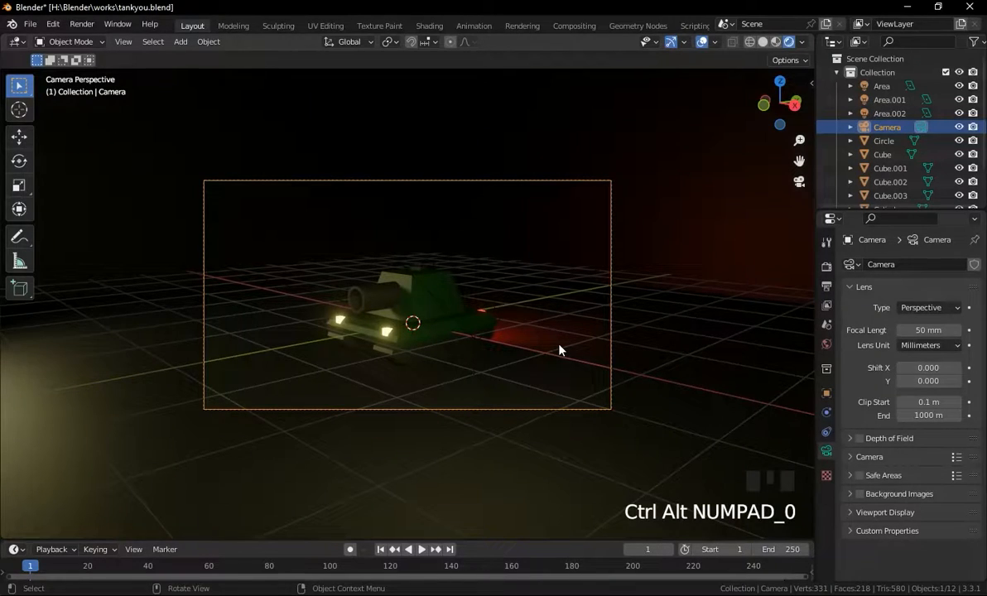
Render an image from the camera and close the render window.
scroll(560, 350, "up", 1)
left_click(82, 24)
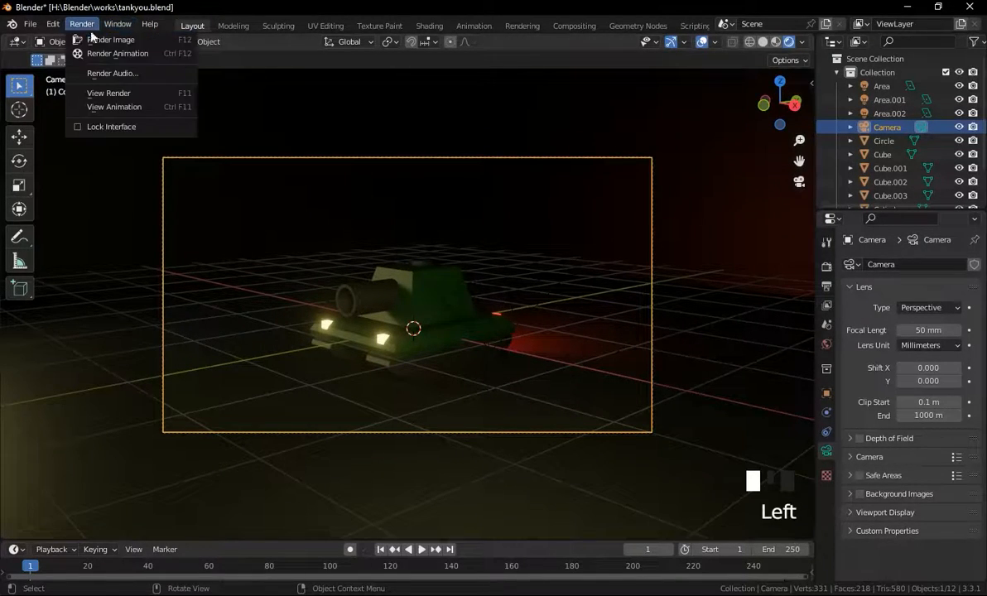
left_click(99, 37)
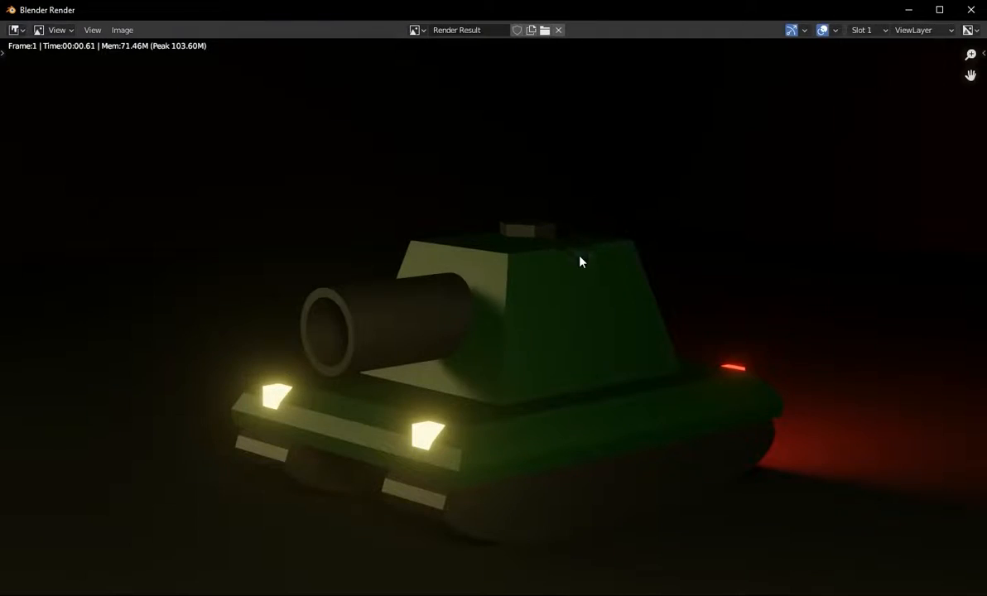
scroll(580, 261, "down", 4)
scroll(613, 267, "up", 2)
scroll(671, 246, "up", 1)
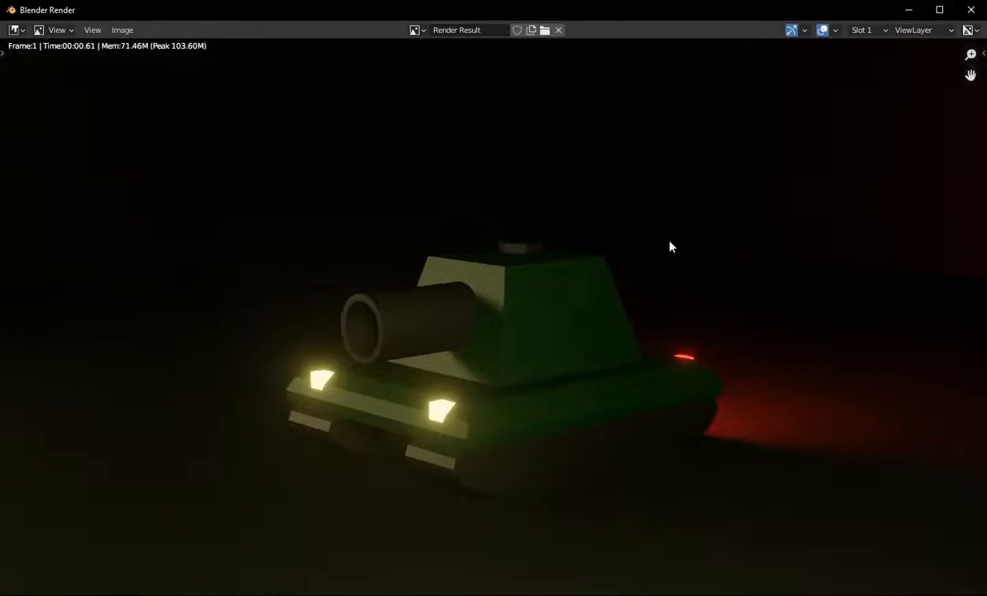
left_click(971, 9)
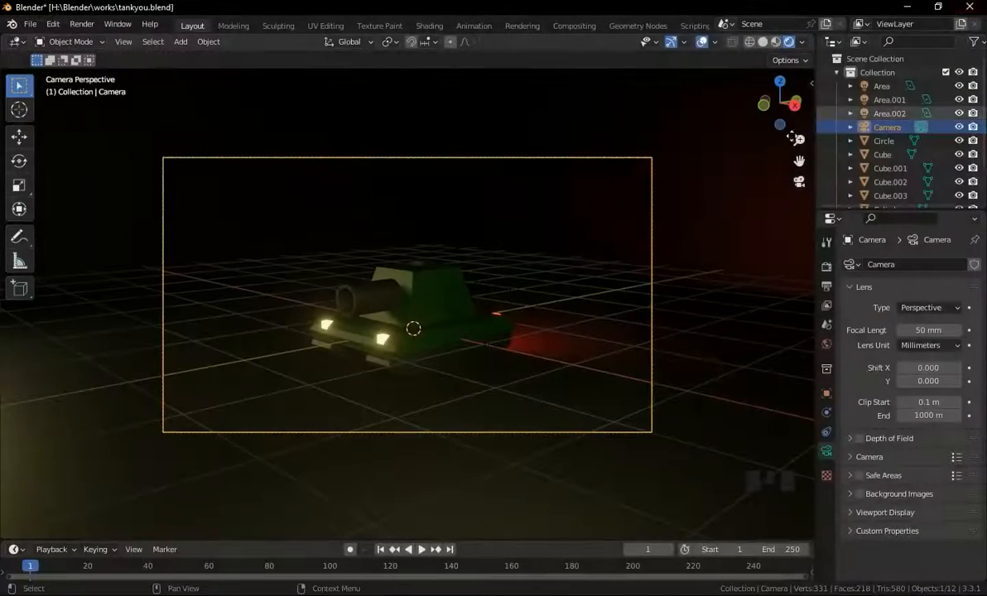
Move the camera about 0.024 m along X.
key("g")
key("x")
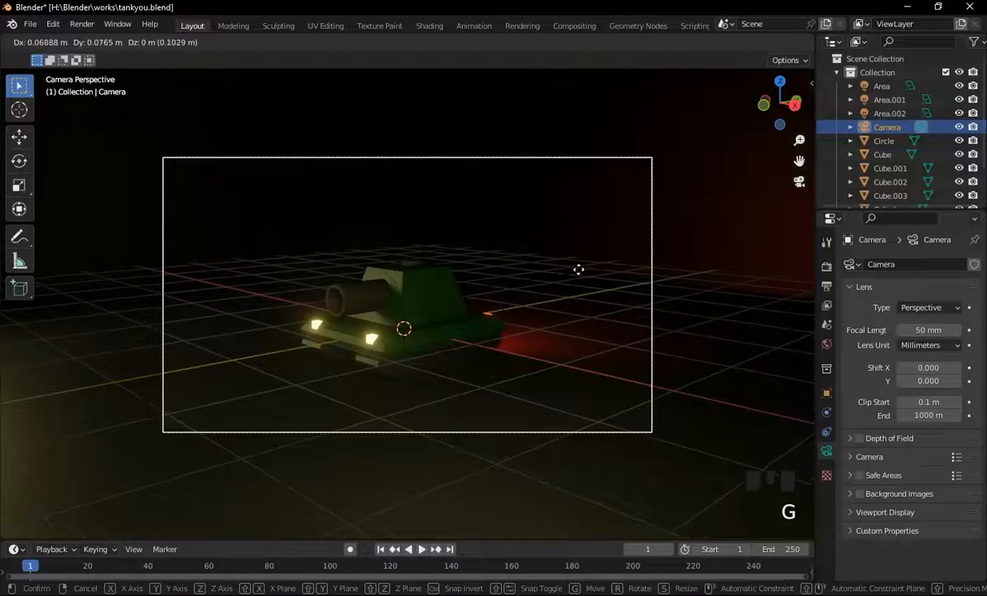
left_click(571, 275)
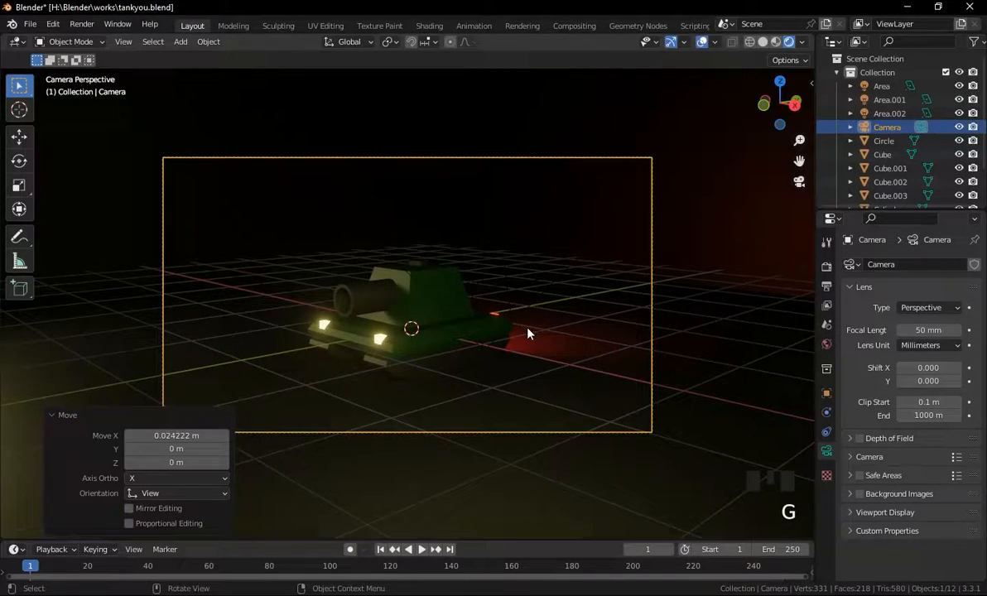
Select the first yellow area light and set its power to about 84.7 W.
left_click(827, 343)
scroll(576, 286, "down", 3)
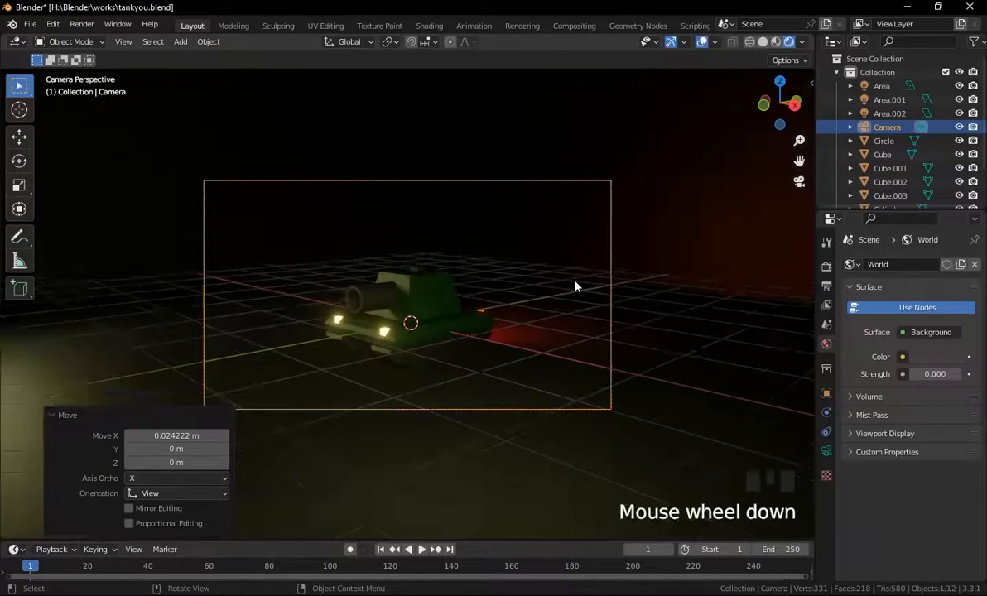
scroll(576, 286, "up", 3)
scroll(576, 285, "down", 4)
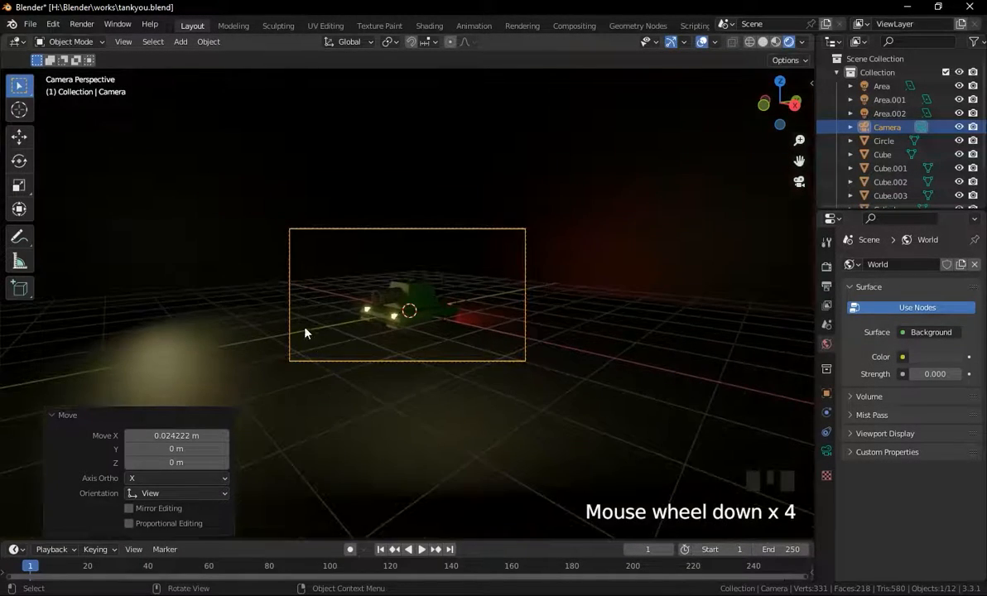
scroll(351, 278, "down", 2)
middle_click_drag(351, 277, 327, 292)
scroll(313, 294, "down", 4)
left_click(256, 287)
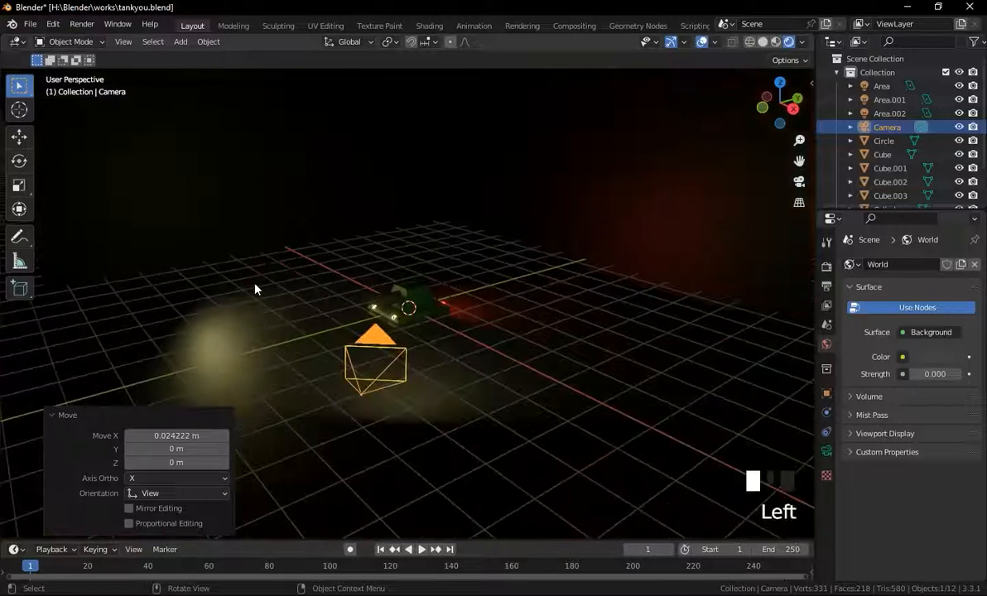
left_click(207, 287)
left_click(204, 285)
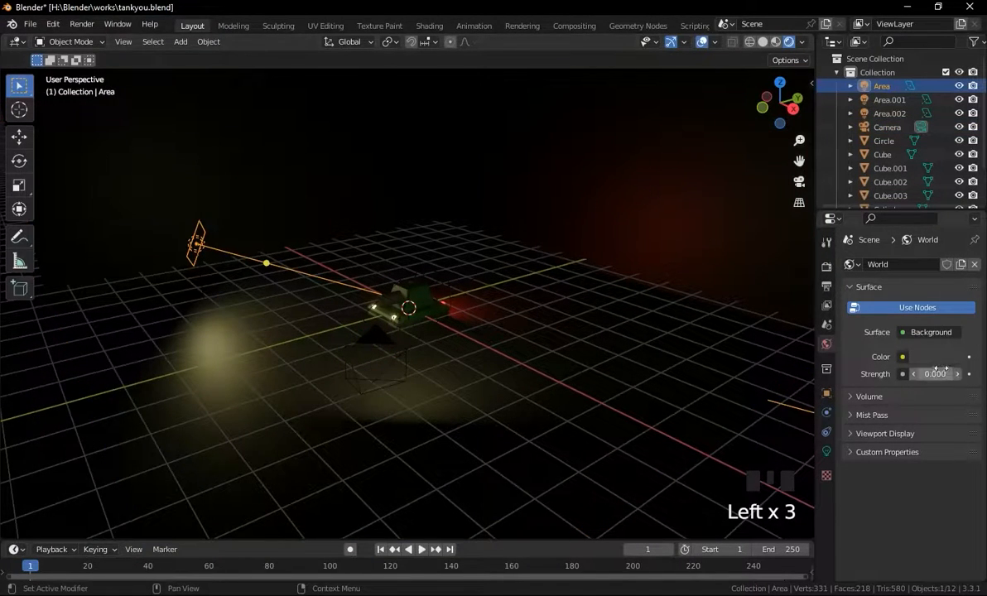
left_click(827, 452)
left_click(912, 357)
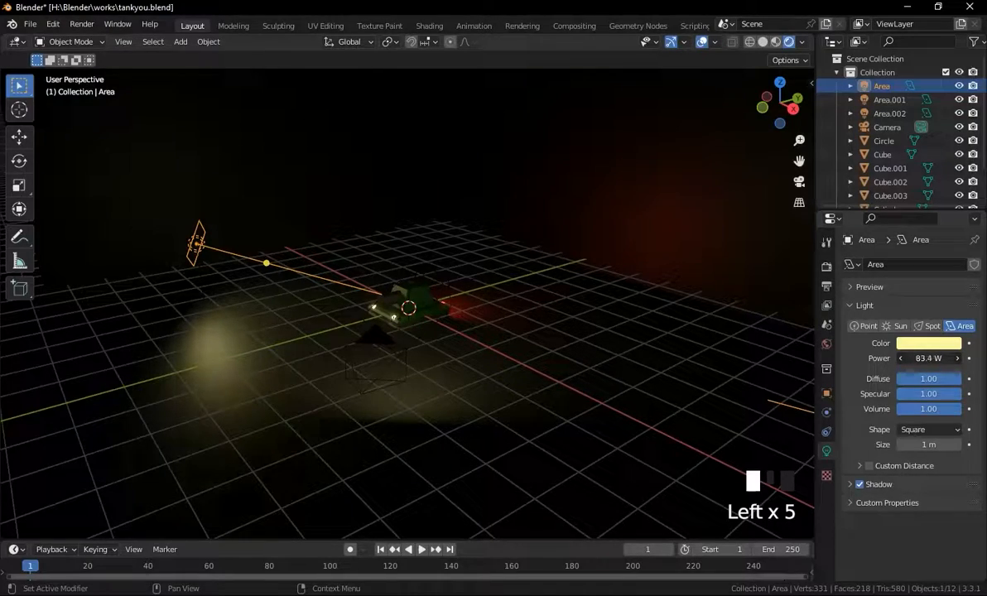
left_click_drag(912, 358, 922, 358)
Rotate the second area light about 10.4° and lower its power to about 111.7 W.
left_click(388, 377)
middle_click_drag(465, 374, 437, 358)
scroll(487, 357, "up", 3)
scroll(437, 358, "down", 2)
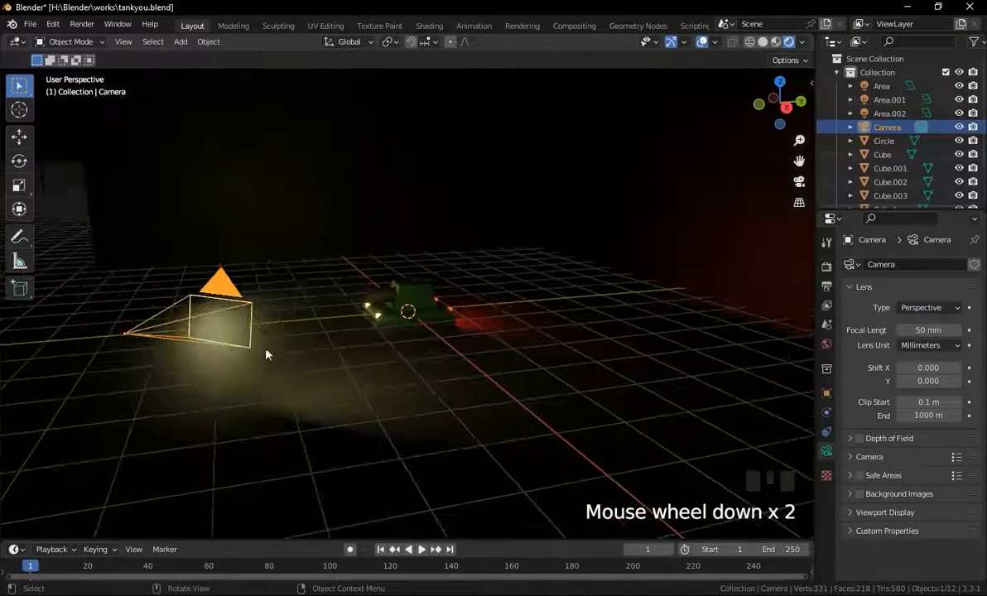
left_click(297, 321)
left_click(298, 290)
middle_click_drag(298, 290, 588, 338)
scroll(502, 347, "up", 3)
key("r")
left_click(501, 390)
scroll(538, 367, "up", 1)
left_click_drag(929, 358, 901, 358)
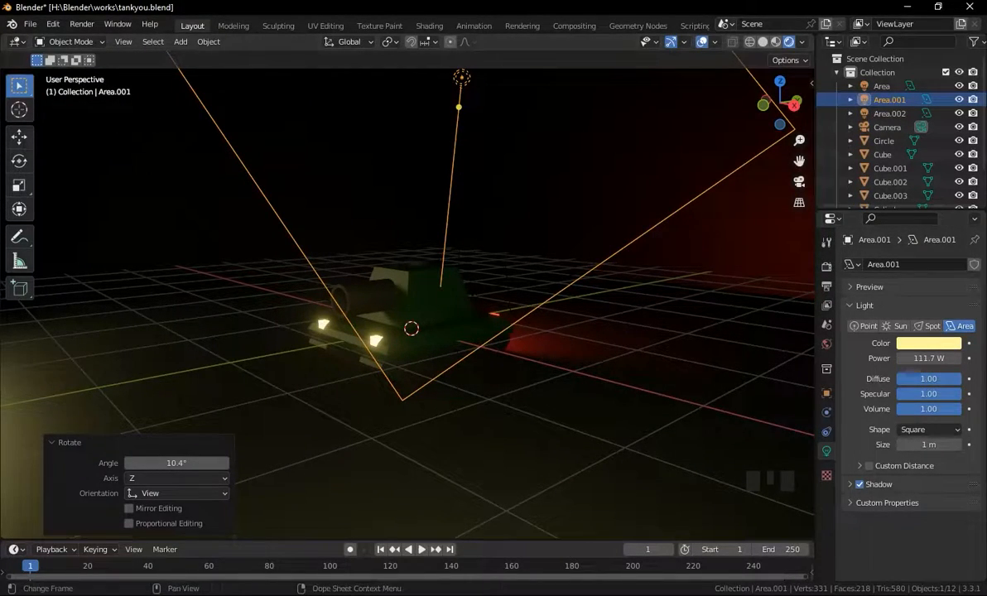
Raise the second area light's power to about 168.1 W.
mouse_move(290, 590)
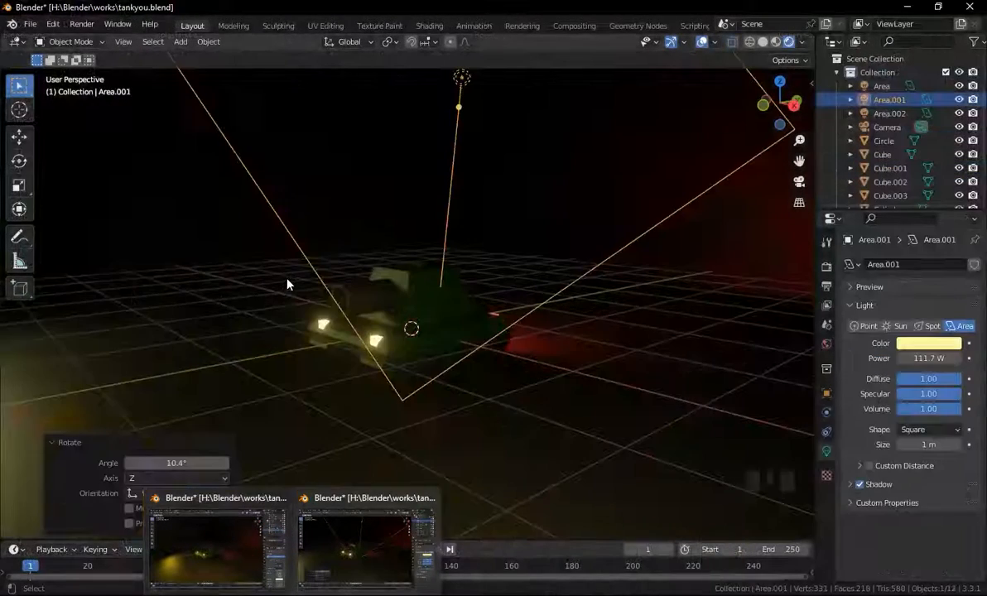
left_click(174, 73)
scroll(430, 244, "down", 3)
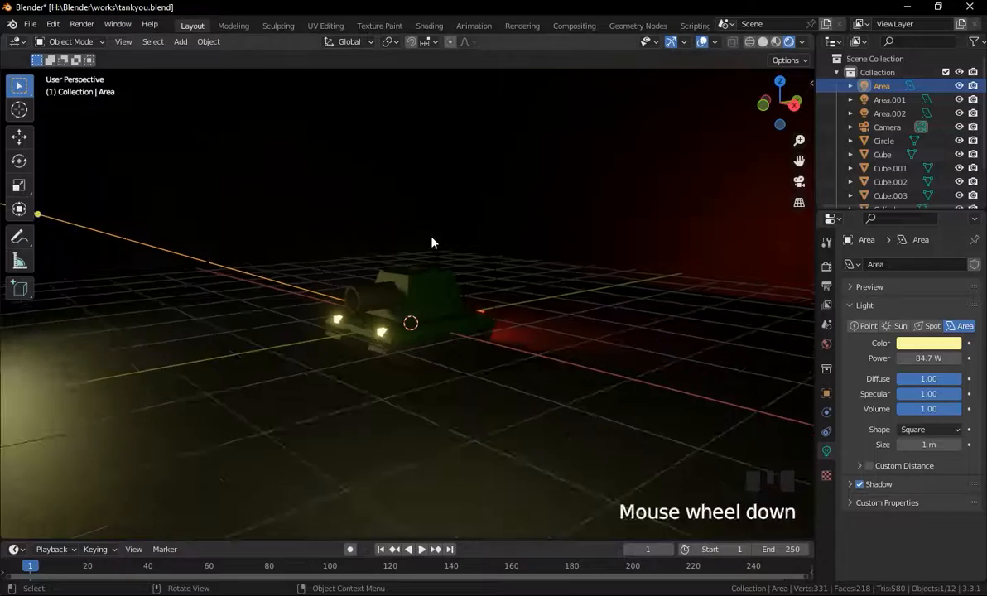
left_click(429, 247)
middle_click_drag(428, 246, 367, 253)
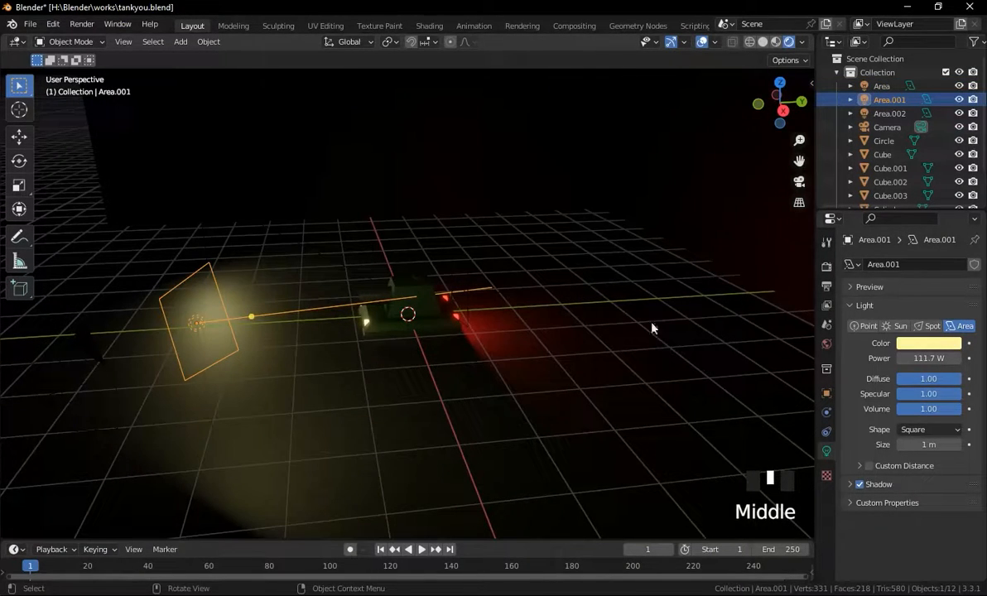
left_click_drag(924, 358, 961, 358)
Render an image from the camera view and close the render window.
middle_click_drag(364, 306, 450, 317)
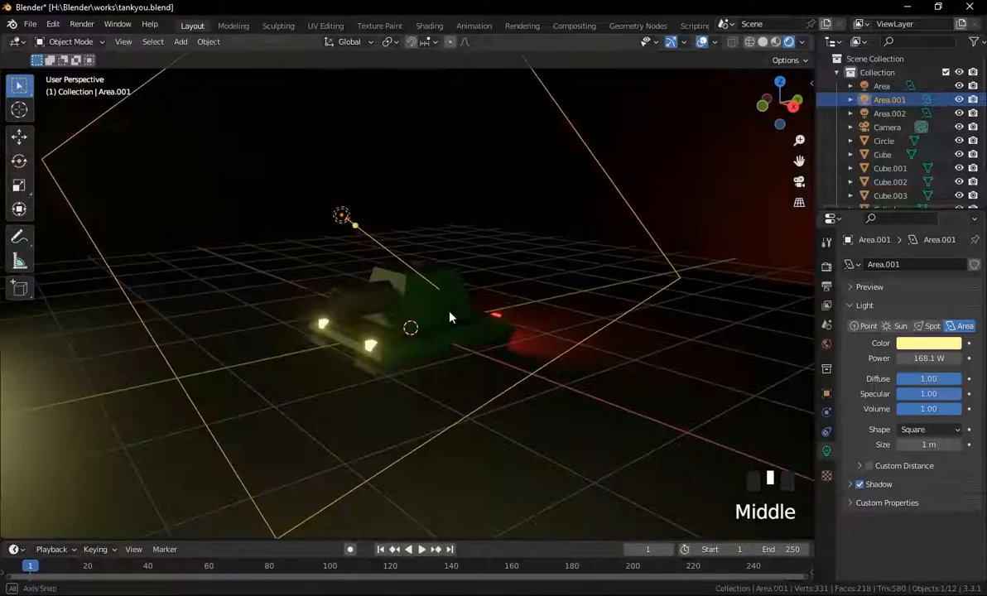
key("KP_0")
scroll(448, 307, "up", 2)
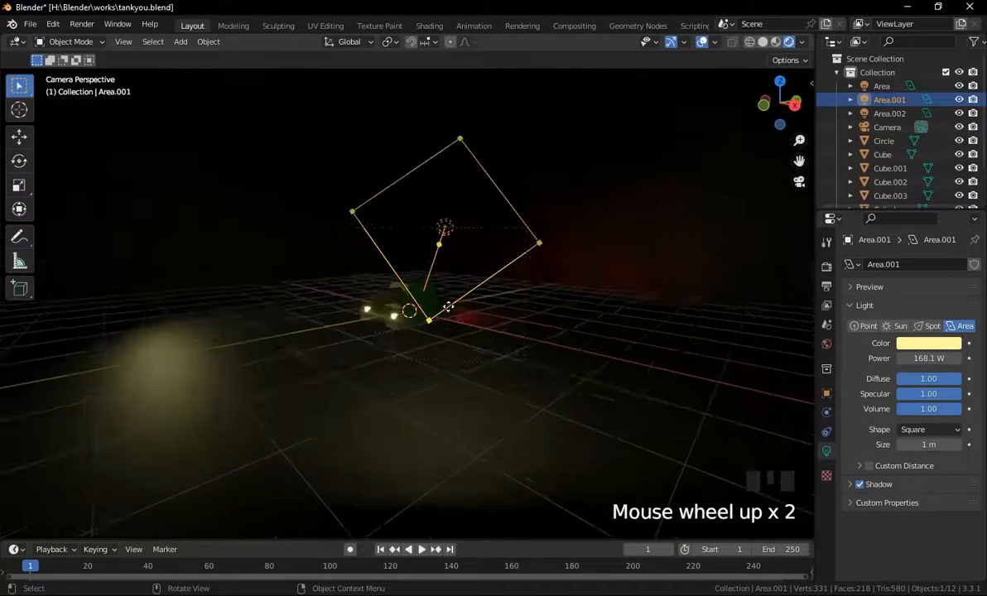
scroll(448, 307, "up", 7)
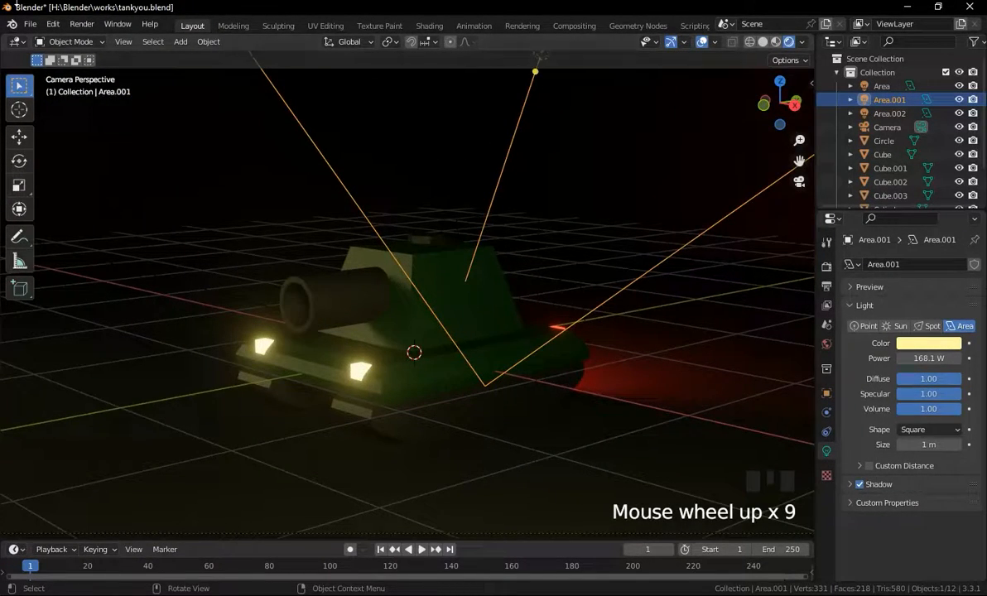
left_click(81, 24)
left_click(101, 37)
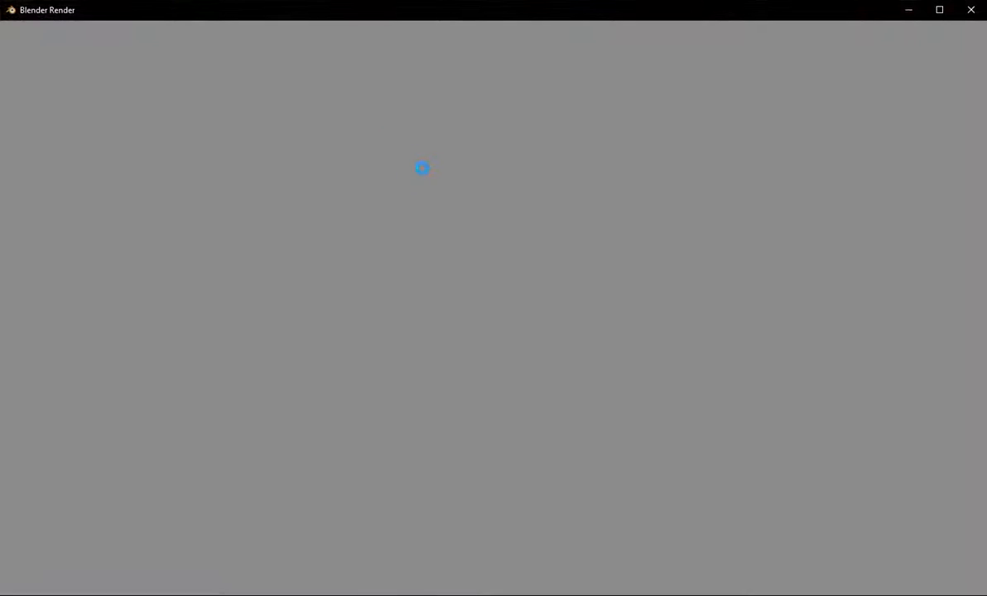
scroll(597, 244, "down", 3)
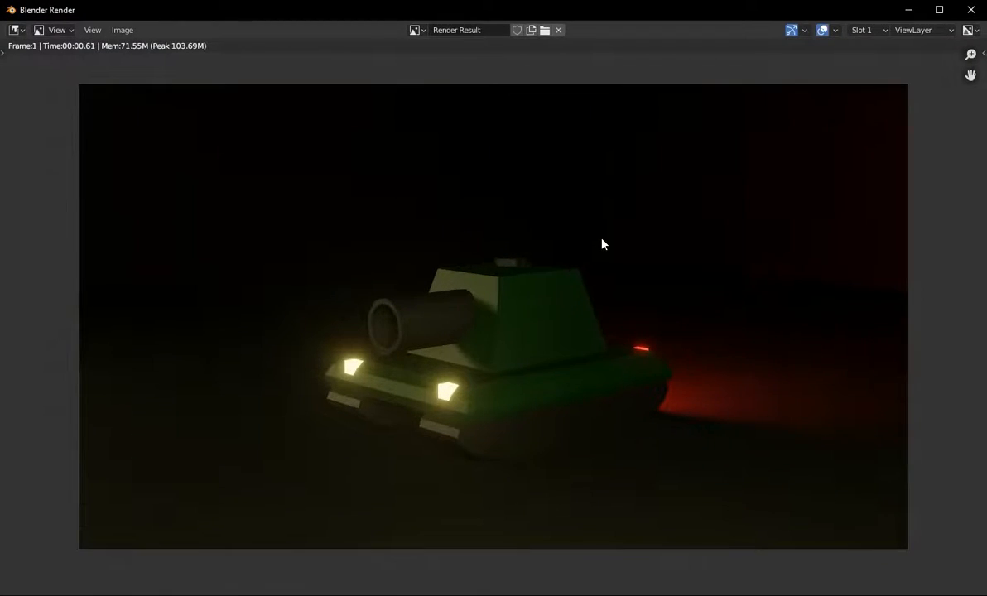
scroll(603, 244, "up", 1)
left_click(971, 9)
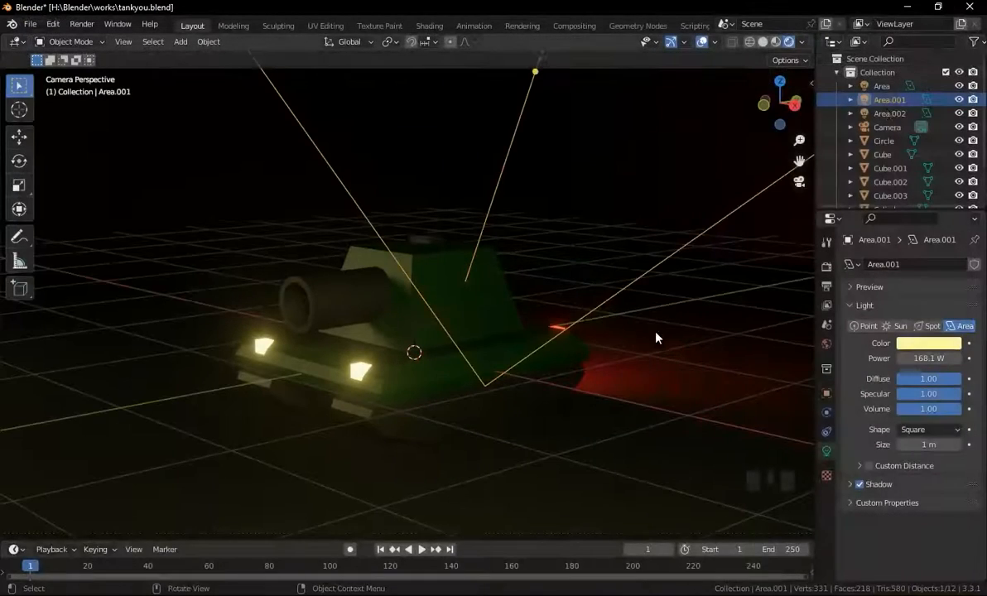
Nudge the second area light slightly from its current position.
key("g")
left_click(619, 338)
scroll(618, 330, "down", 3)
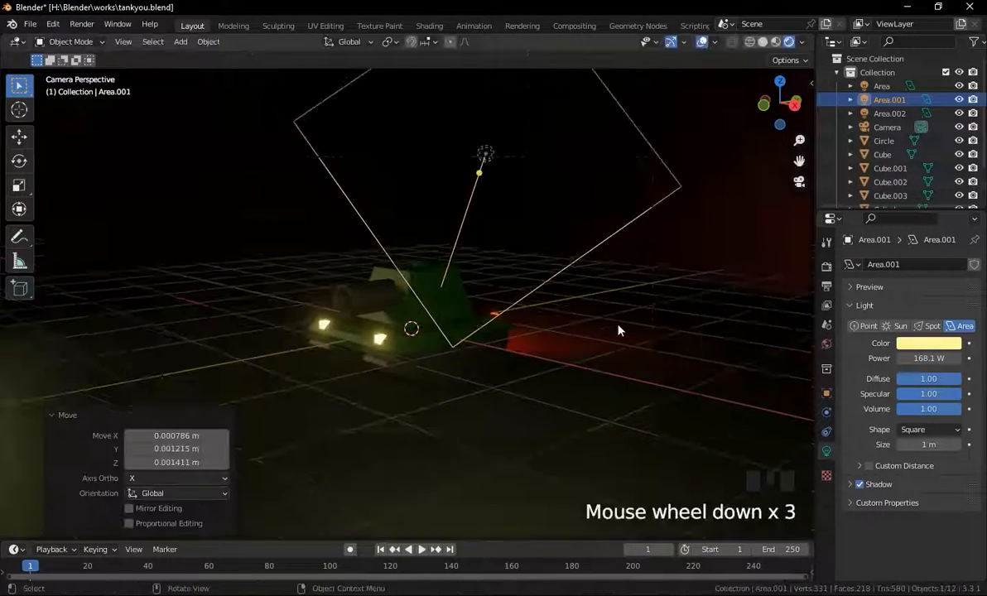
Select the camera, look through it and move it so the tank sits centred and large in the frame.
left_click(641, 339)
left_click(649, 338)
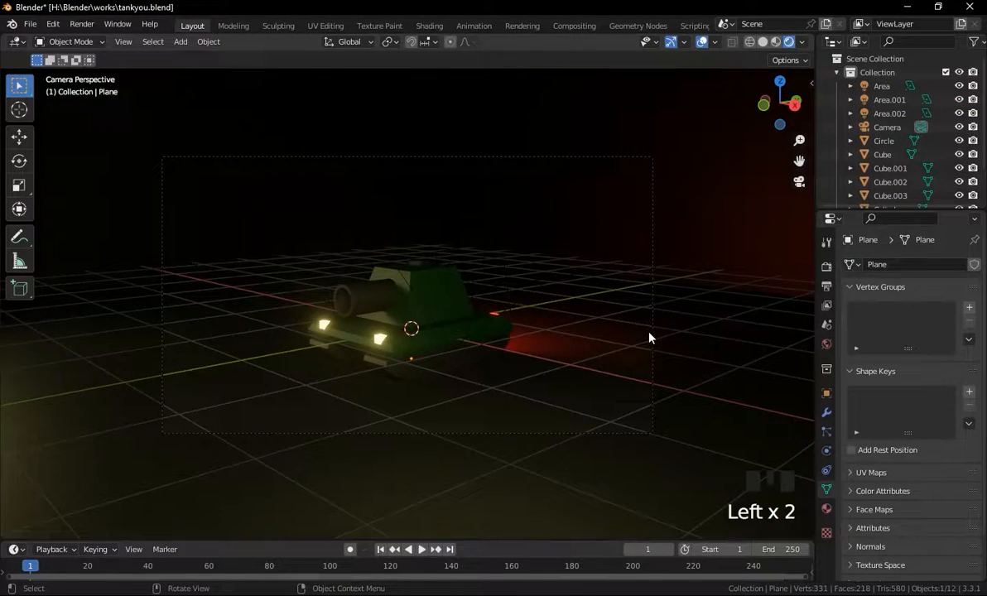
middle_click_drag(642, 336, 647, 330)
scroll(449, 337, "down", 6)
left_click(310, 329)
left_click(363, 311)
left_click(364, 309)
scroll(458, 298, "up", 2)
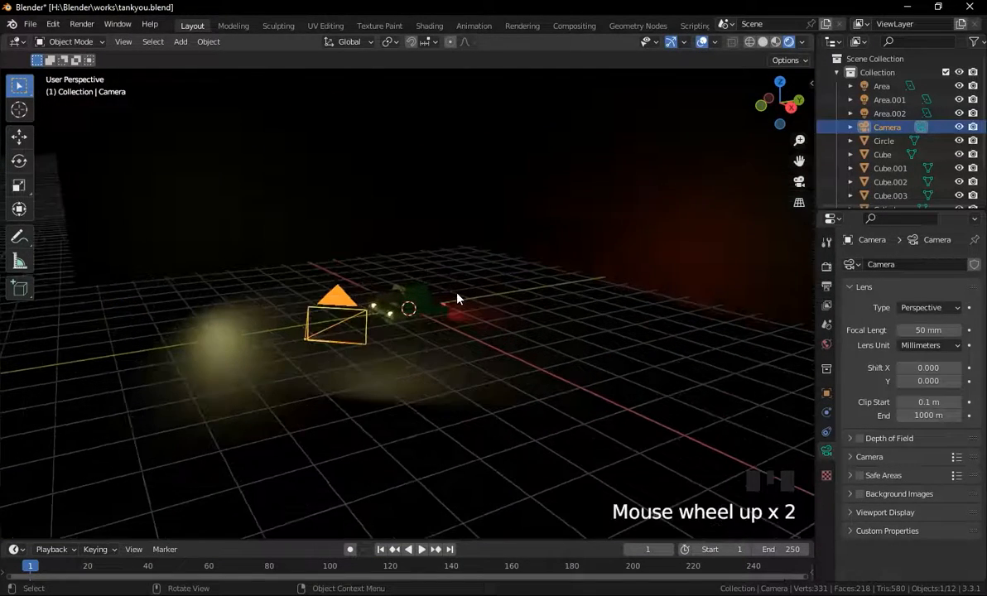
key("KP_0")
key("g")
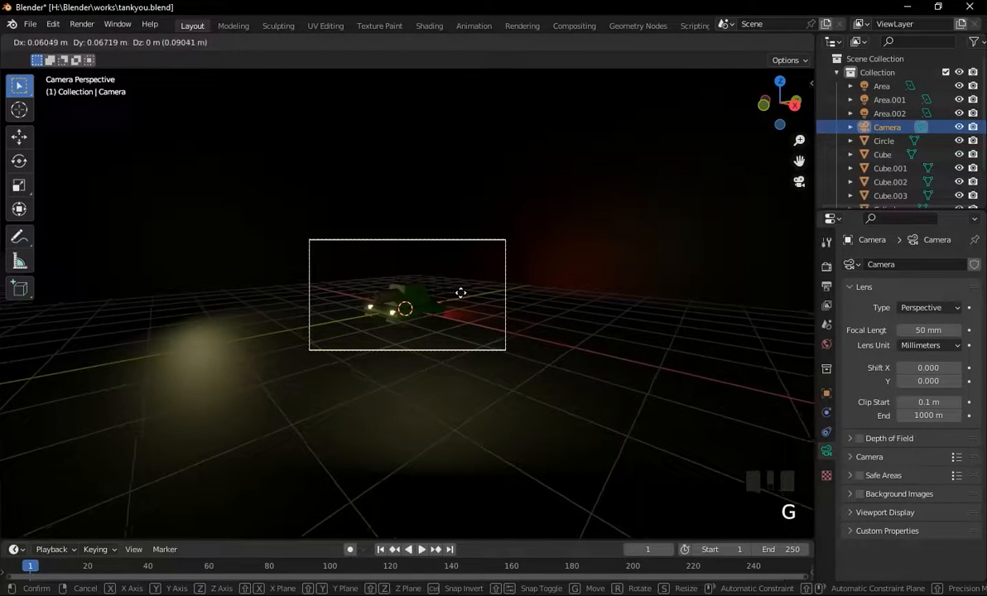
left_click(459, 293)
scroll(454, 298, "up", 7)
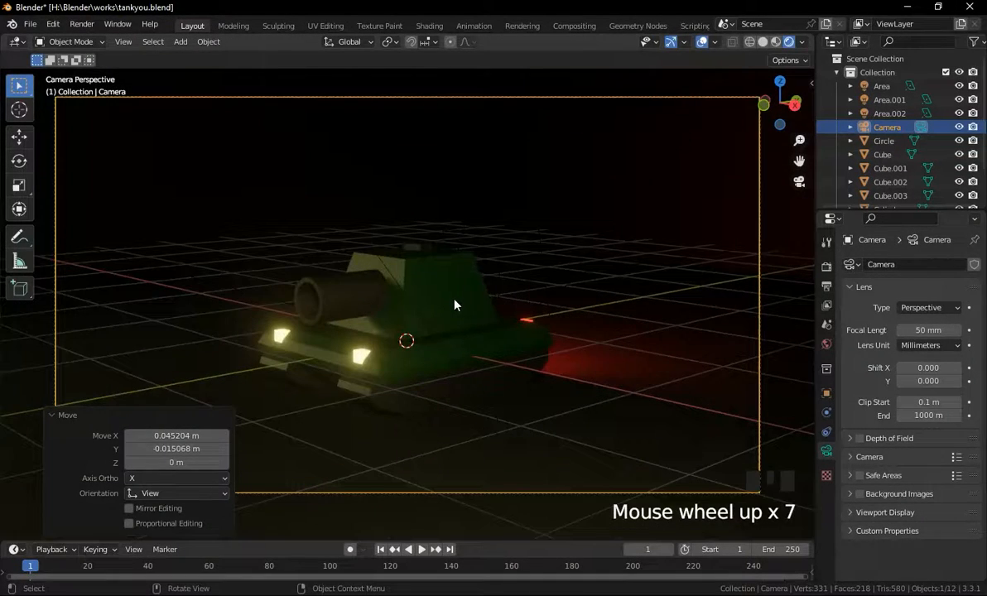
key("g")
left_click(469, 314)
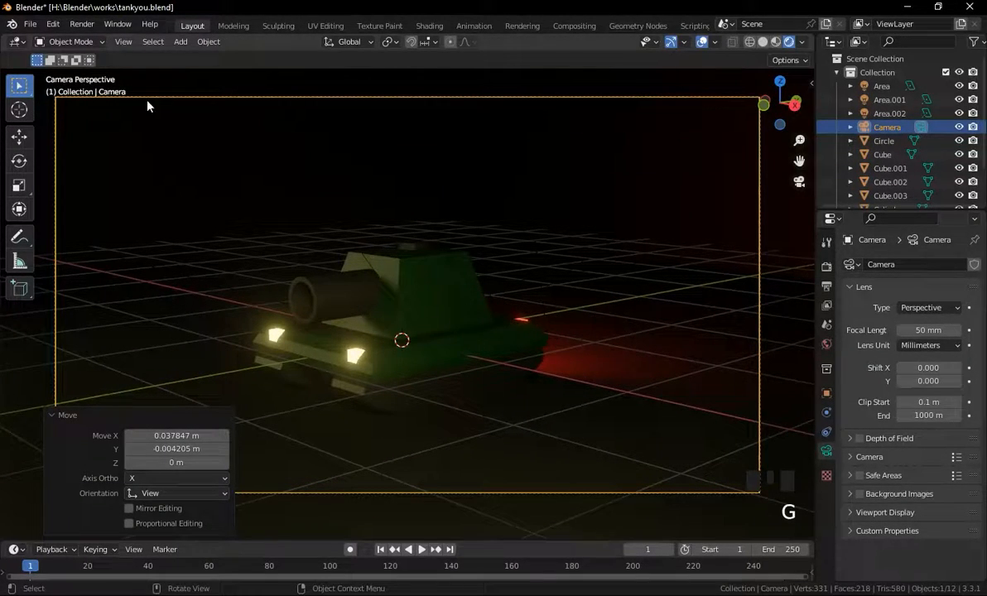
Render an image of the repositioned camera view and close the render window.
left_click(81, 23)
left_click(103, 38)
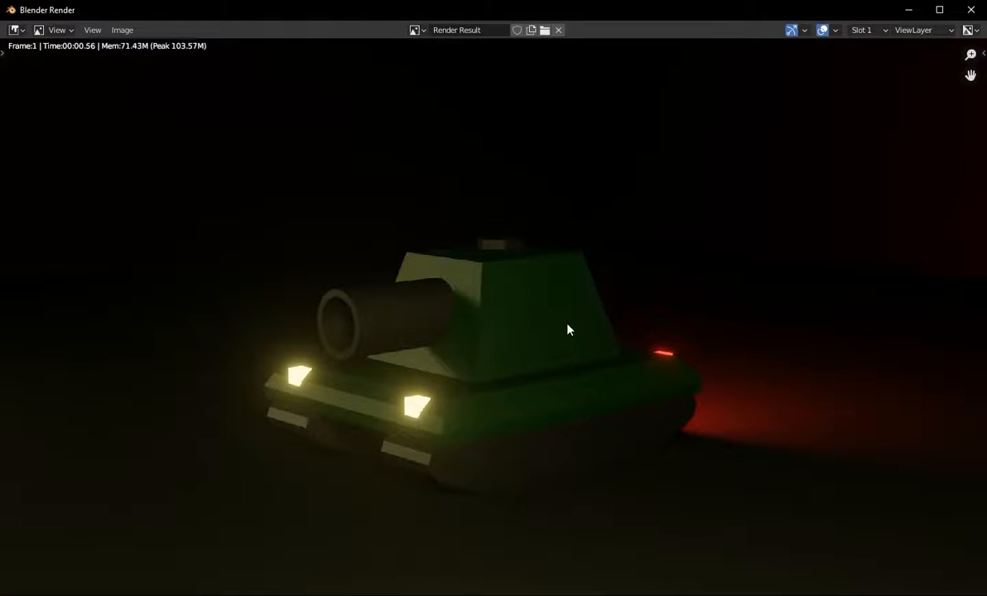
left_click(971, 9)
Apply Shade Auto Smooth to the cannon barrel cylinder.
left_click(319, 297)
right_click(317, 297)
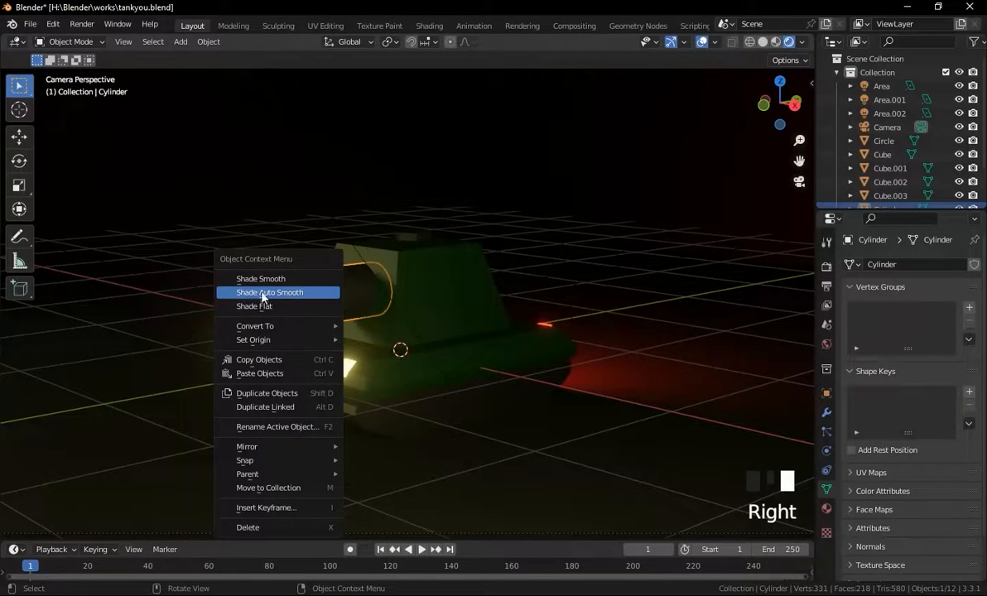
left_click(319, 294)
left_click(396, 295)
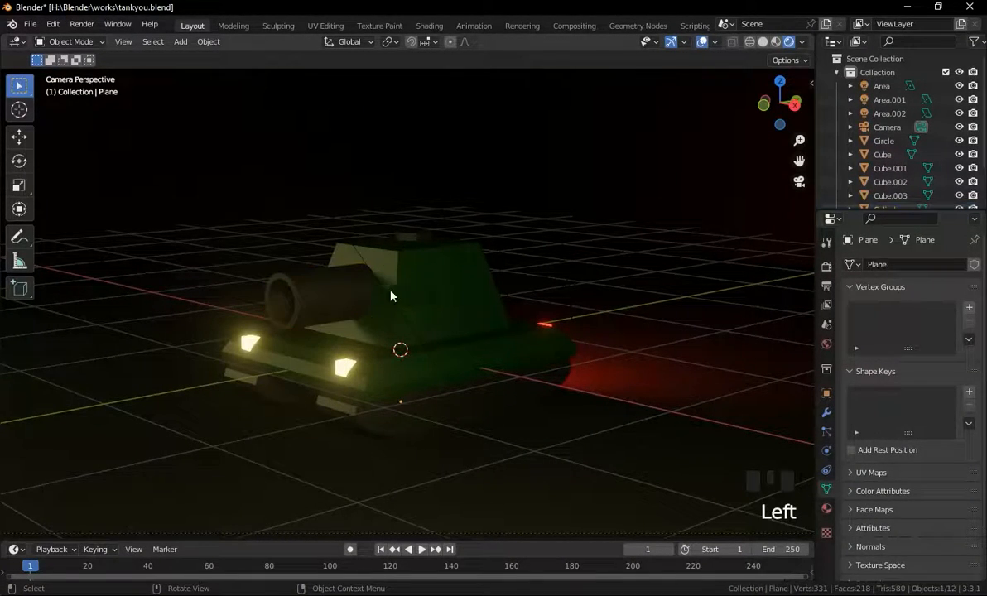
Render the image once more to check the smoothed barrel.
left_click(81, 24)
left_click(80, 37)
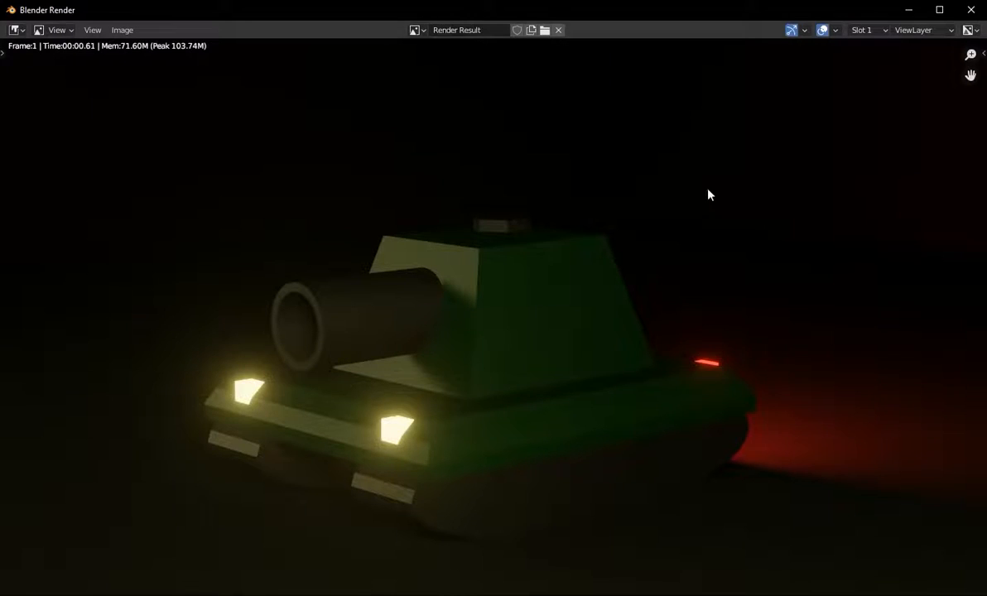
scroll(514, 394, "down", 2)
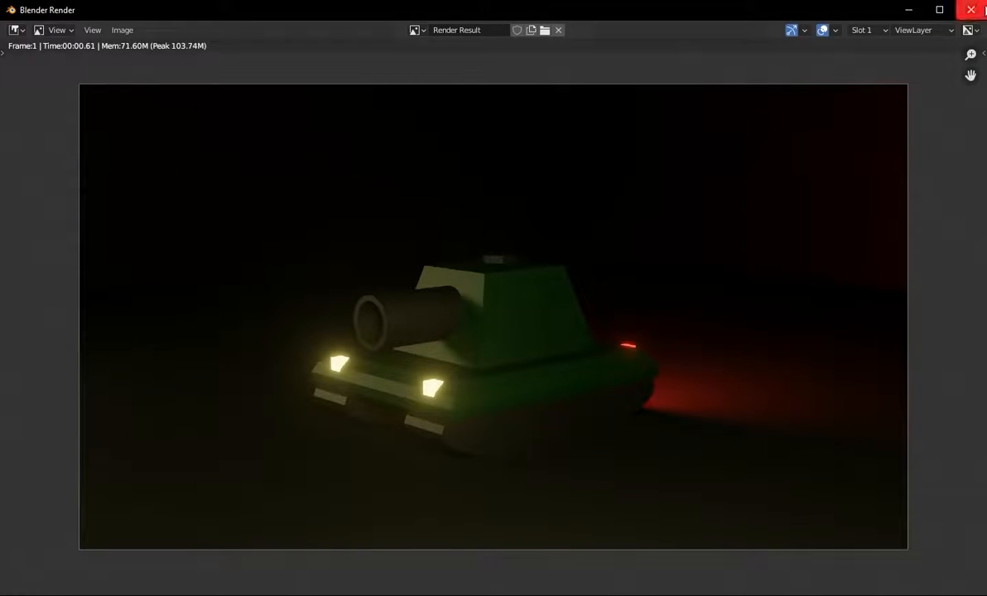